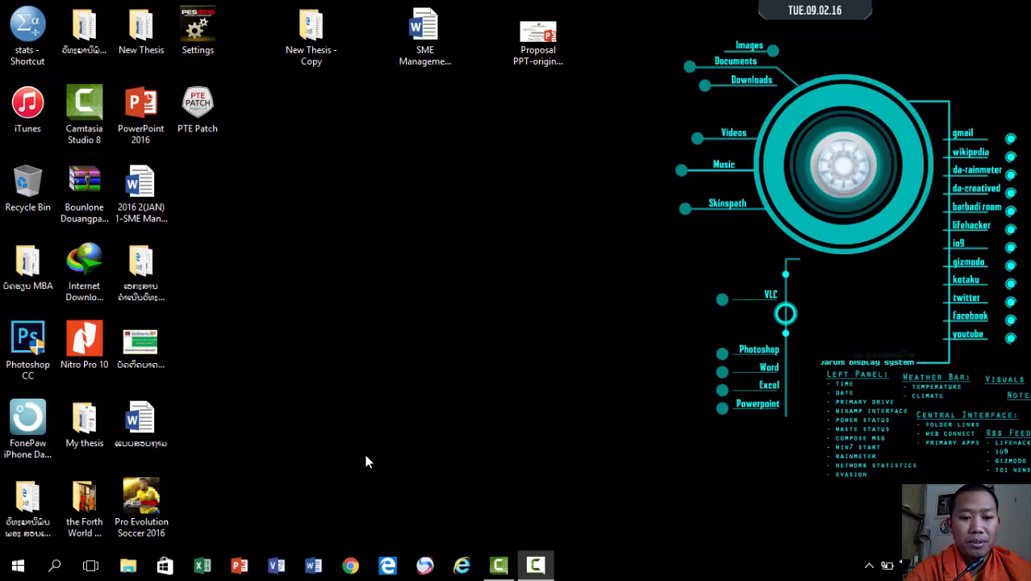
Start Word with a new blank document and dismiss the Office update notice
left_click(316, 563)
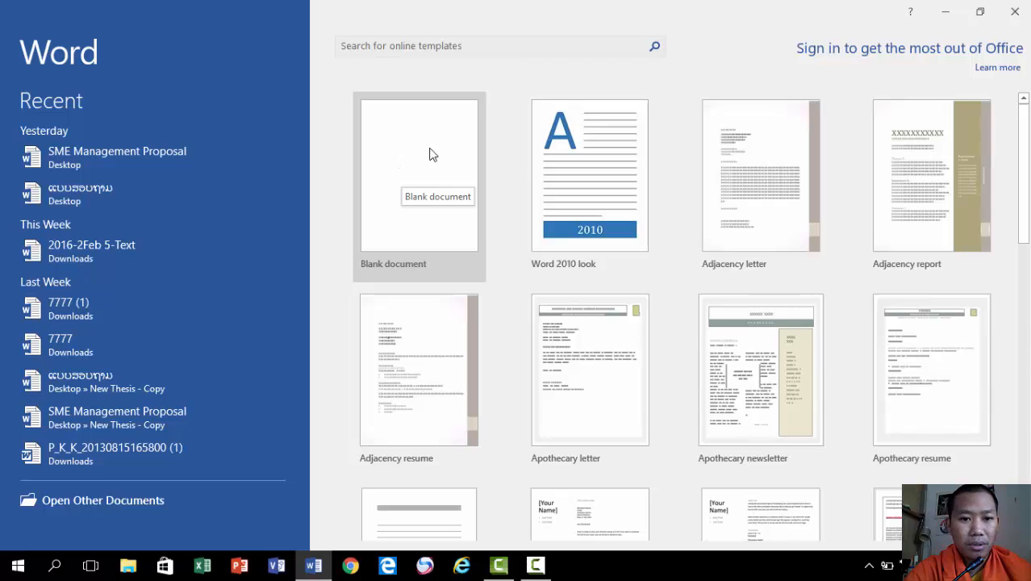
left_click(385, 140)
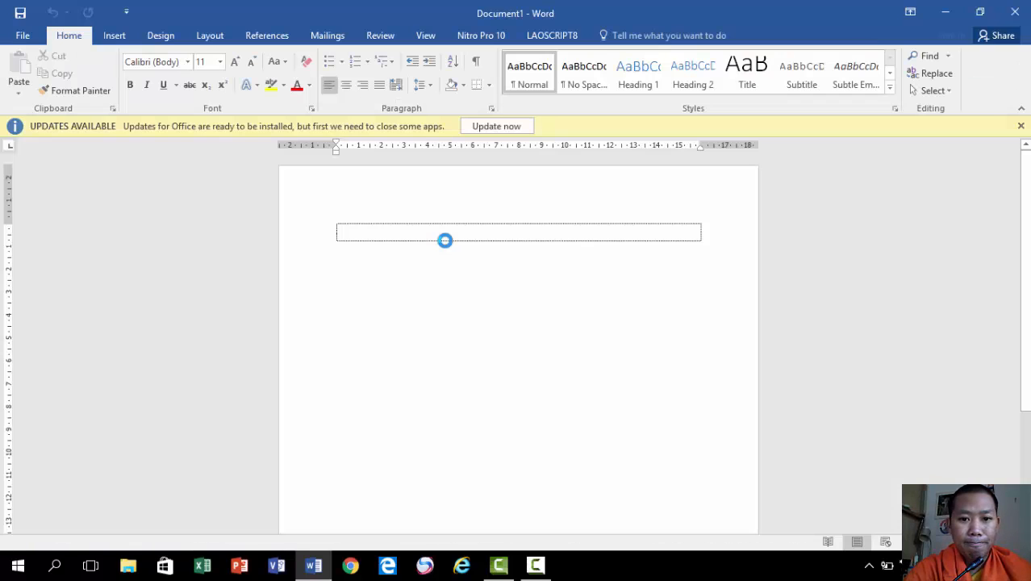
left_click(1021, 126)
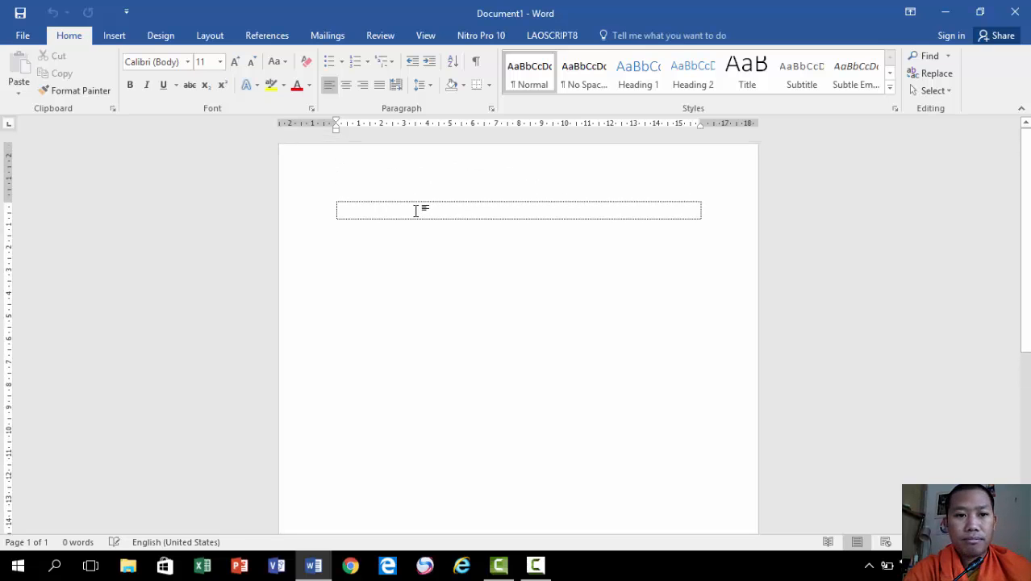
Fill the blank document with empty paragraphs until it runs to five pages
key("Return")
key("Return")
key("Return")
key("Return")
key("Return")
key("Return")
key("Return")
key("Return")
key("Return")
key("Return")
key("Return")
key("Return")
key("Return")
key("Return")
key("Return")
key("Return")
key("Return")
key("Return")
key("Return")
key("Return")
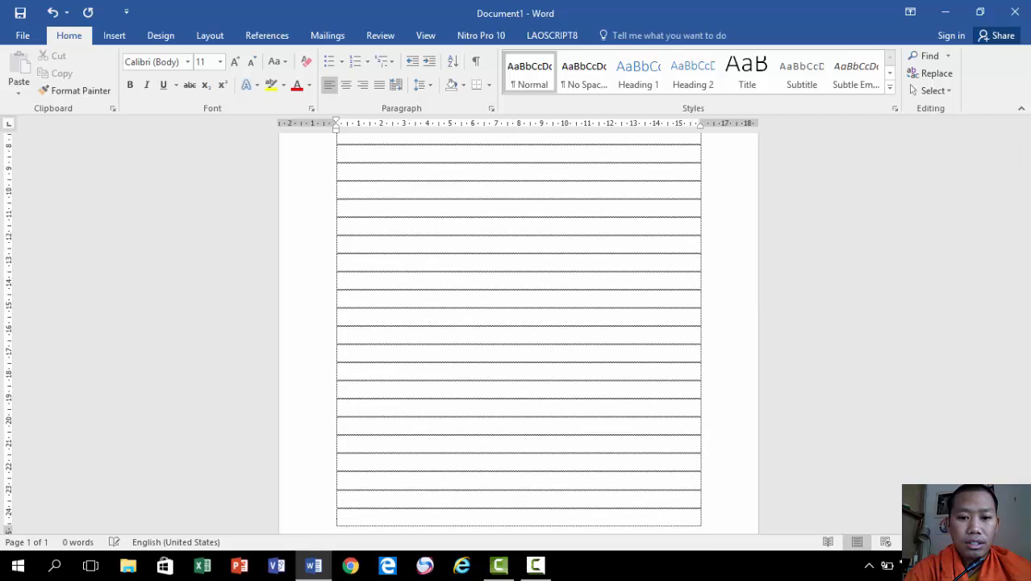
key("Return")
key("Return")
key("Return")
key("Return")
key("Return")
key("Return")
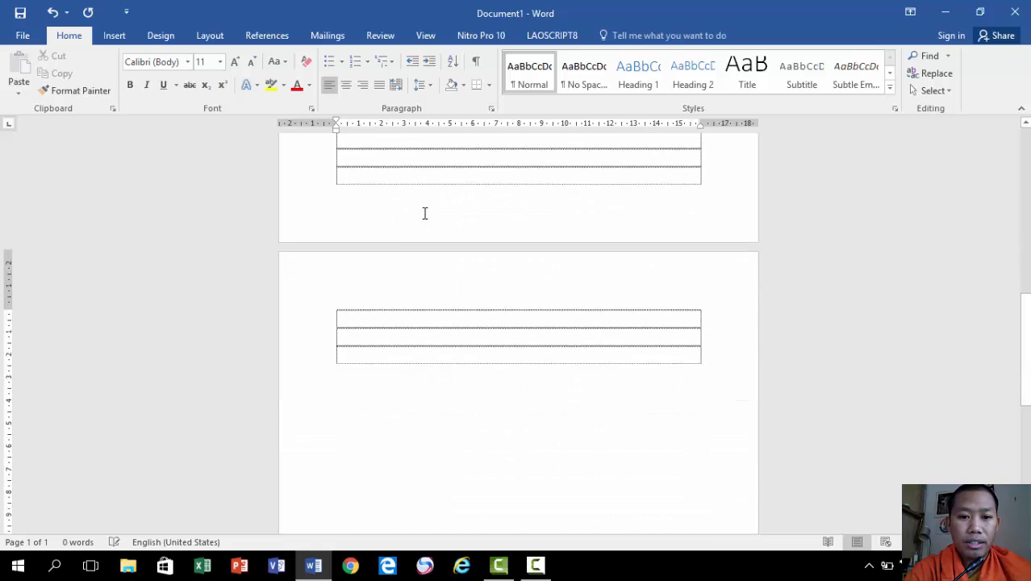
key("Return")
key("Return")
key("Return")
key("Return")
key("Return")
key("Return")
key("Return")
key("Return")
key("Return")
key("Return")
key("Return")
key("Return")
key("Return")
key("Return")
key("Return")
key("Return")
key("Return")
key("Return")
key("Return")
key("Return")
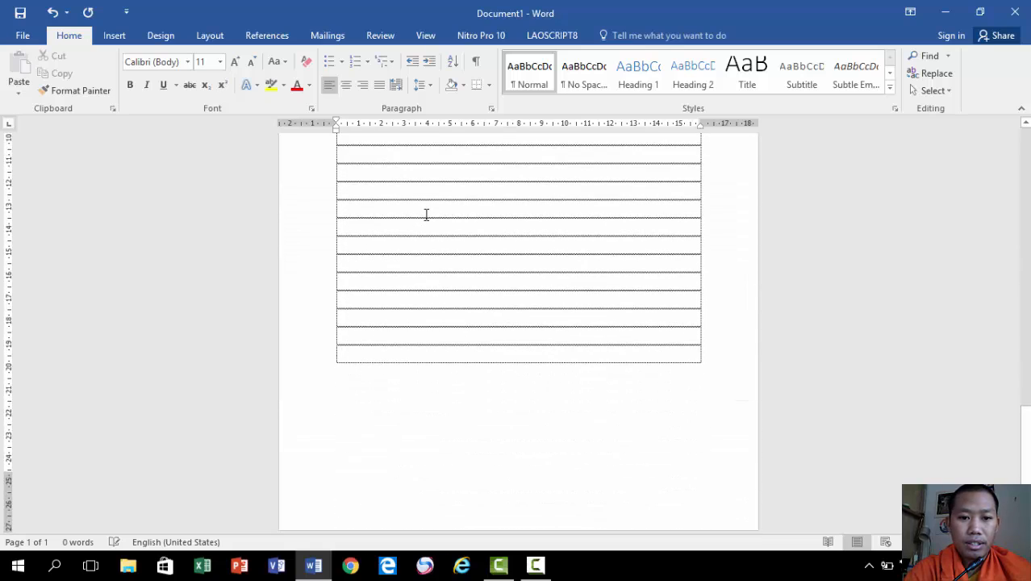
key("Return")
key("Return")
key("Return")
key("Return")
key("Return")
key("Return")
key("Return")
key("Return")
key("Return")
key("Return")
key("Return")
key("Return")
key("Return")
key("Return")
key("Return")
key("Return")
key("Return")
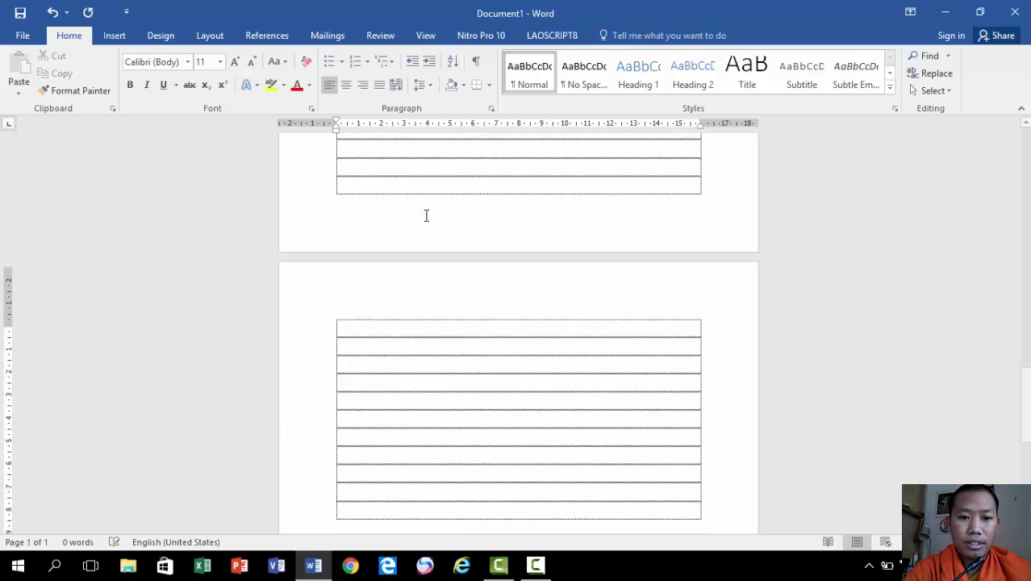
key("Return")
key("Return")
key("Return")
key("Return")
key("Return")
key("Return")
key("Return")
key("Return")
key("Return")
key("Return")
key("Return")
key("Return")
key("Return")
key("Return")
key("Return")
key("Return")
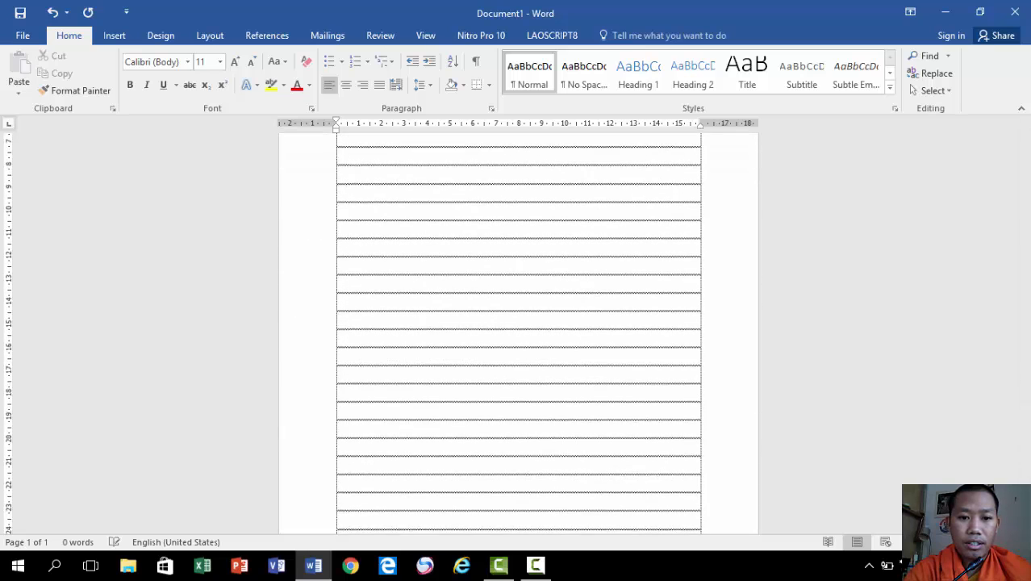
key("Return")
key("Return")
key("Return")
key("Return")
key("Return")
key("Return")
key("Return")
key("Return")
key("Return")
key("Return")
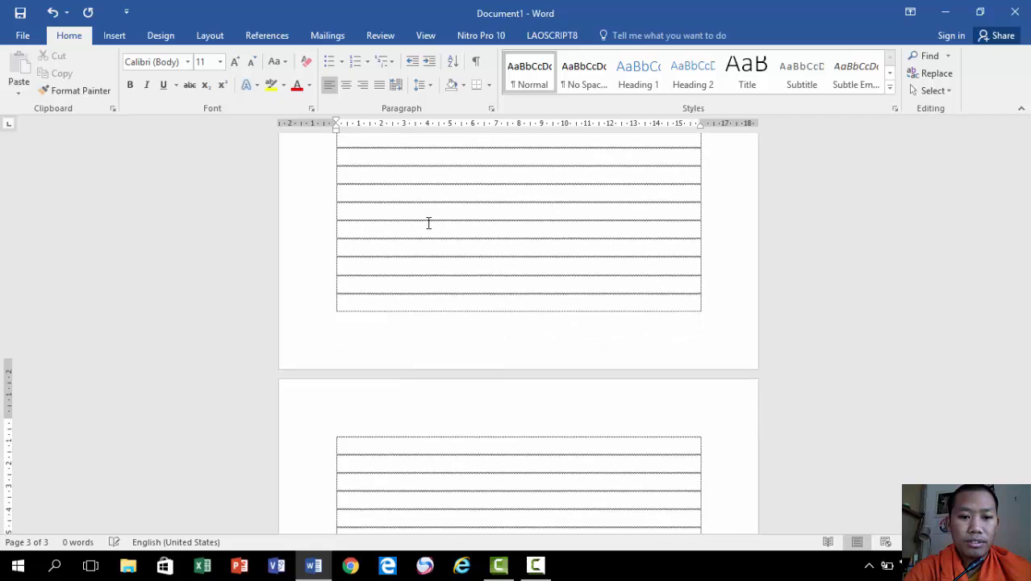
key("Return")
key("Return")
key("Return")
key("Return")
key("Return")
key("Return")
key("Return")
key("Return")
key("Return")
key("Return")
key("Return")
key("Return")
key("Return")
key("Return")
key("Return")
key("Return")
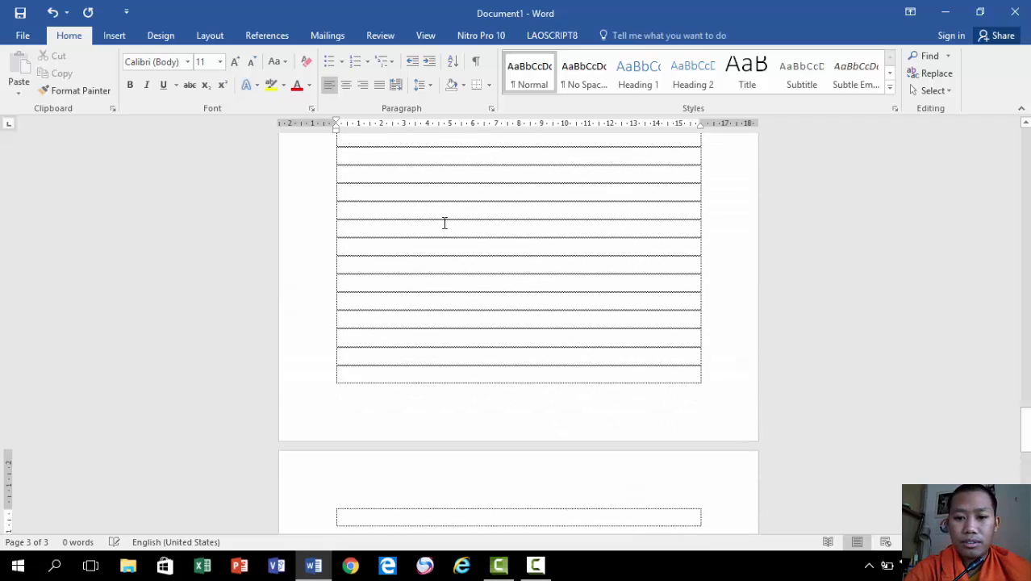
key("Return")
key("Return")
key("Return")
key("Return")
key("Return")
key("Return")
key("Return")
key("Return")
key("Return")
key("Return")
key("Return")
key("Return")
key("Return")
key("Return")
key("Return")
key("Return")
key("Return")
key("Return")
key("Return")
key("Return")
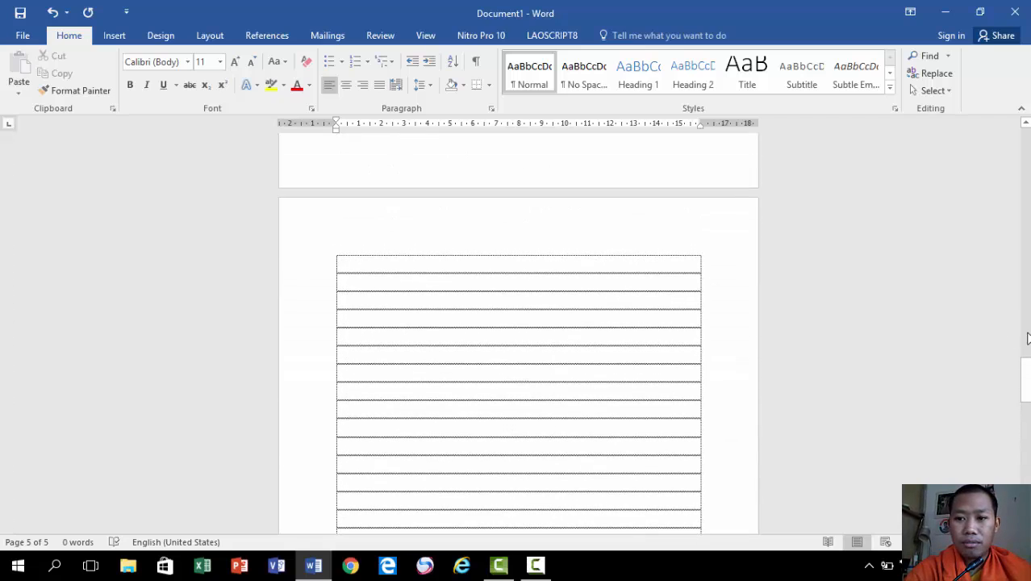
Set the first line of page 1 to the Saysettha OT font at size 28
left_click_drag(1025, 375, 1016, 145)
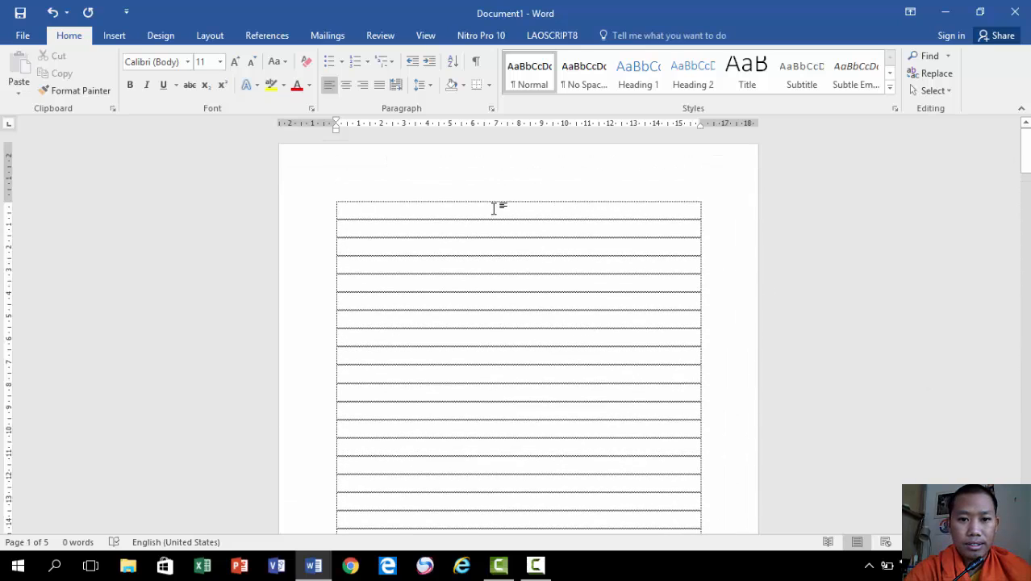
left_click(186, 62)
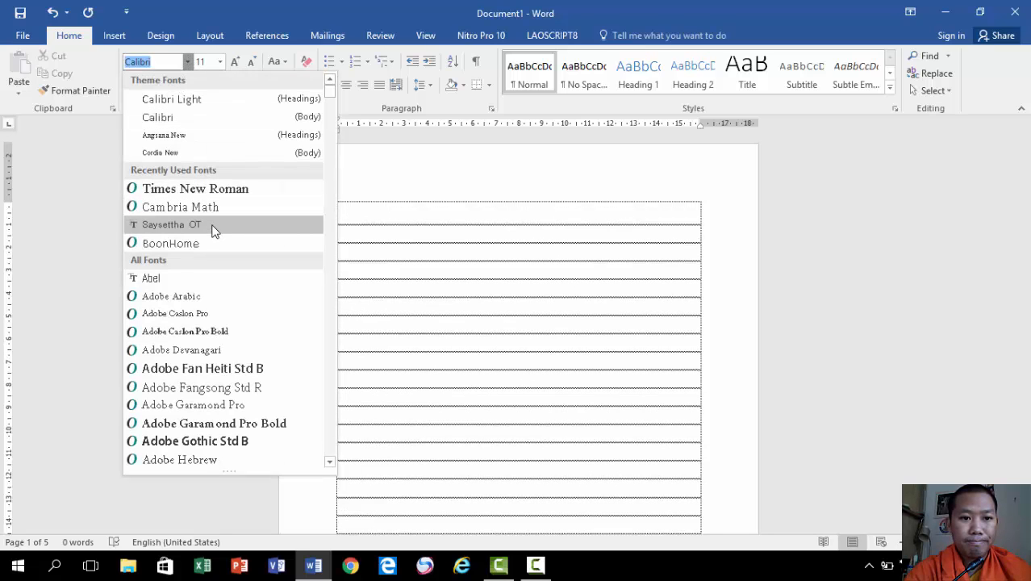
left_click(213, 231)
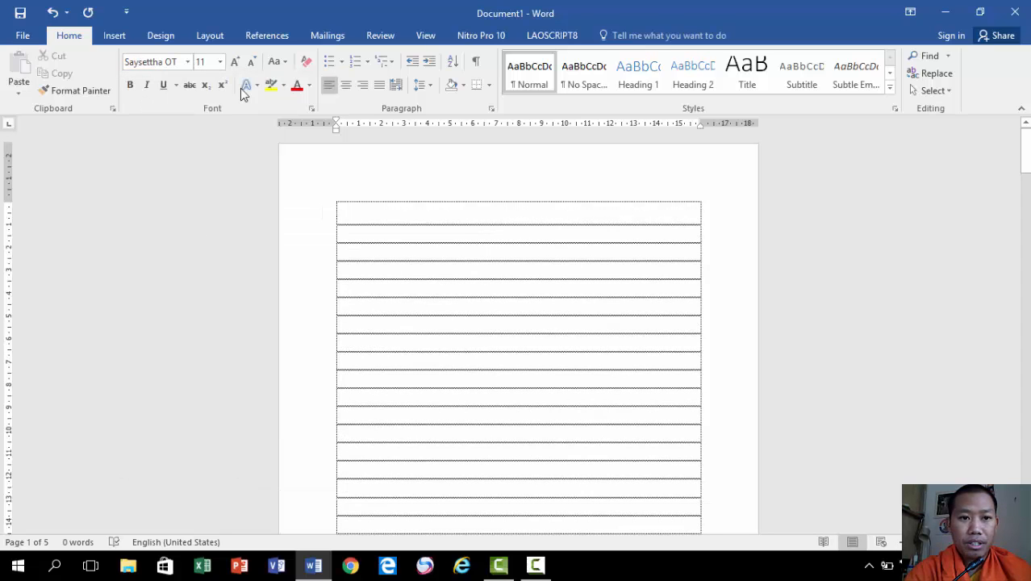
left_click(233, 63)
left_click(233, 63)
left_click(233, 63)
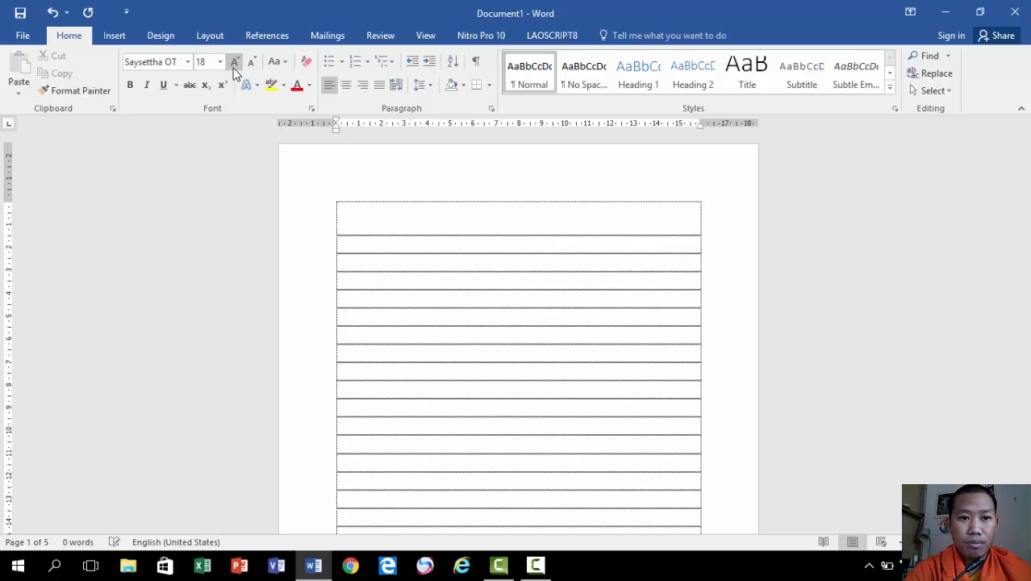
left_click(233, 63)
left_click(233, 68)
left_click(233, 68)
left_click(234, 68)
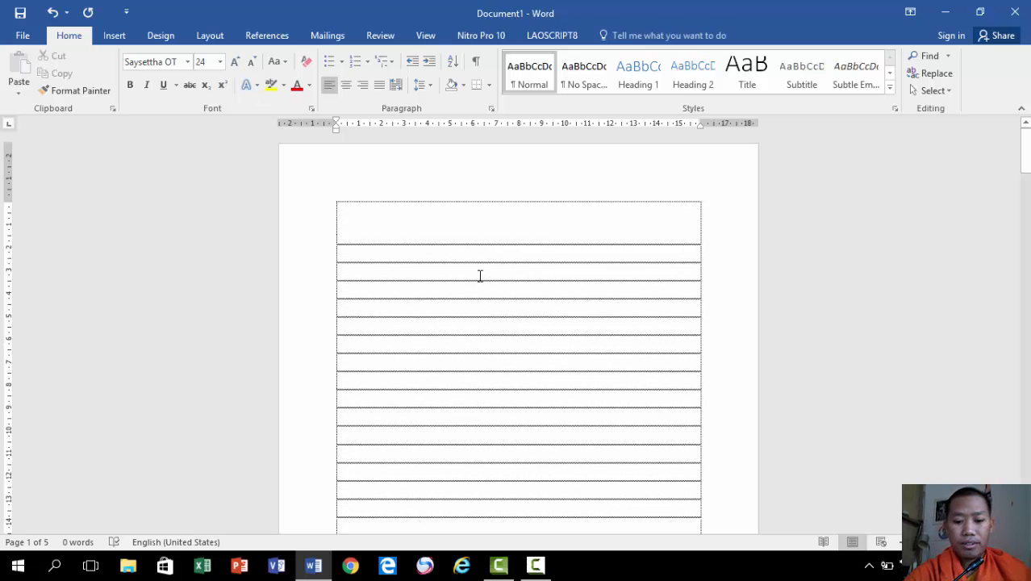
Enter the Lao heading "ໜ້າປົກ" on the first line using the Lao input language and centre it
key("super+space")
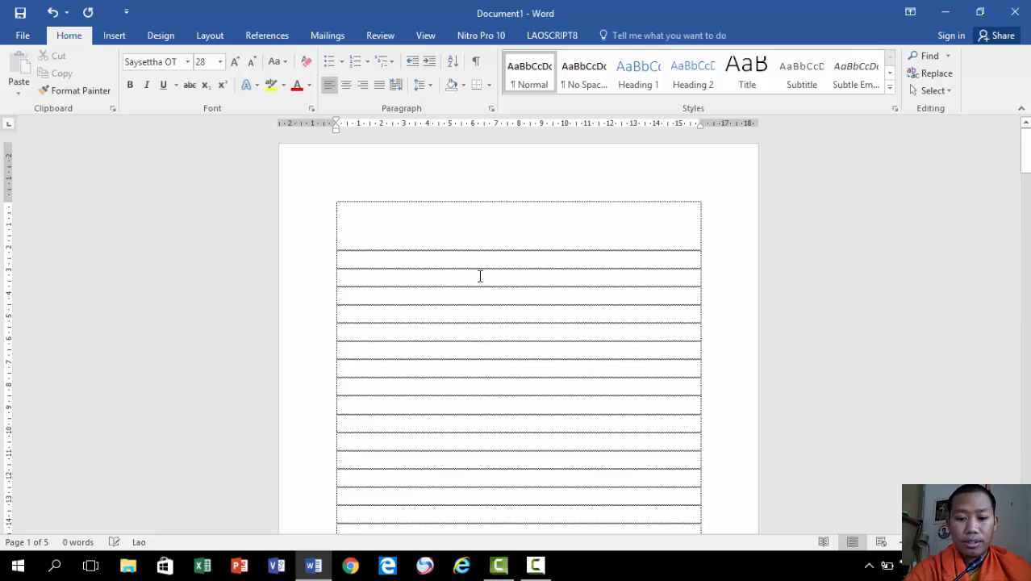
type("ໜັກ")
type("ປົກ")
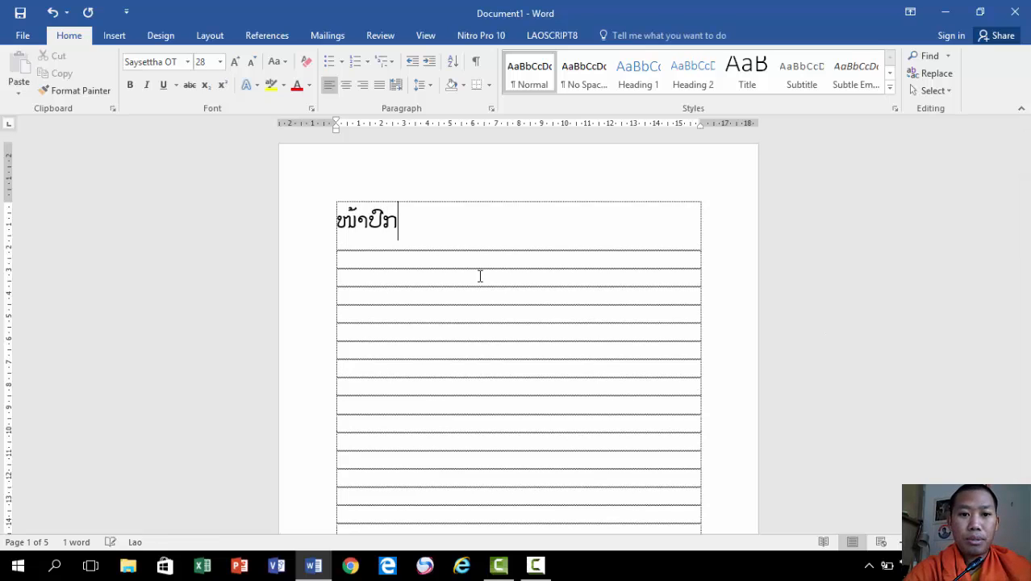
left_click(345, 84)
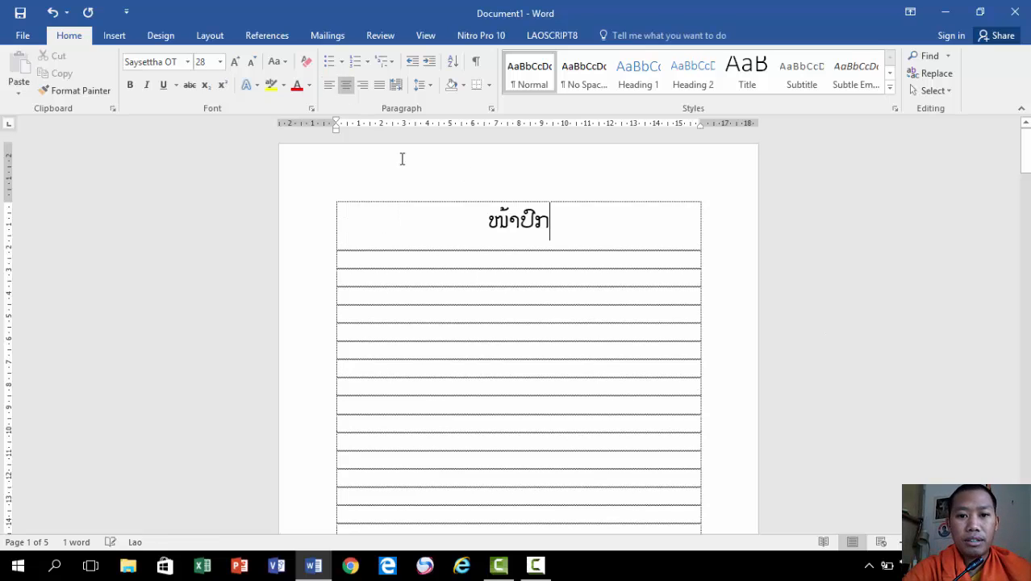
Add empty paragraphs after the cover title until the text runs onto page 2
key("Return")
key("Return")
key("Return")
key("Return")
key("Return")
key("Return")
key("Return")
key("Return")
key("Return")
key("Return")
key("Return")
key("Return")
key("Return")
key("Return")
key("Return")
key("Return")
key("Return")
key("Return")
key("Return")
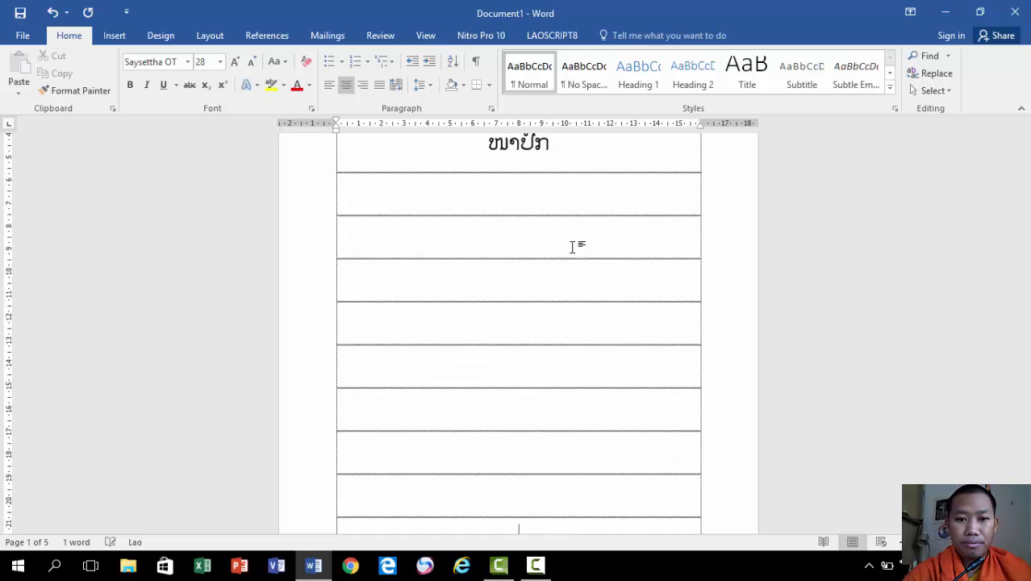
key("Return")
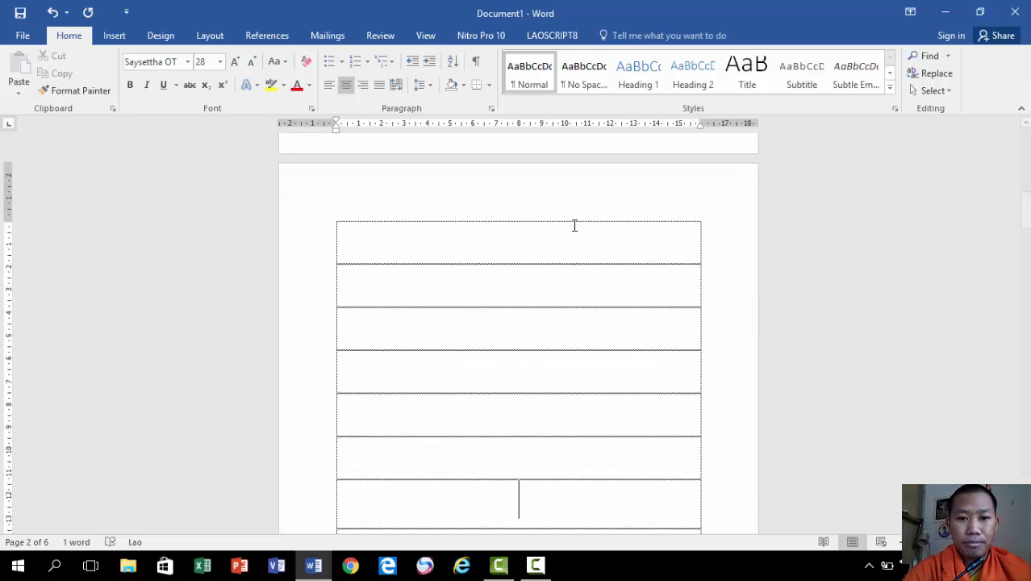
Enter the Lao heading "ຄຳນຳ" on the first line of page 2 using the Lao input language
double_click(519, 239)
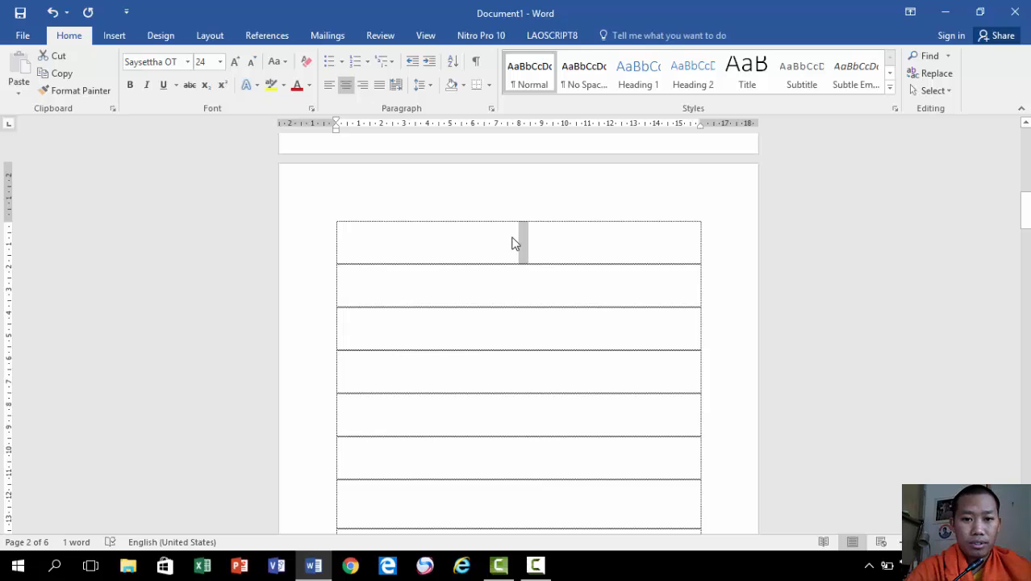
left_click(532, 238)
key("alt+shift")
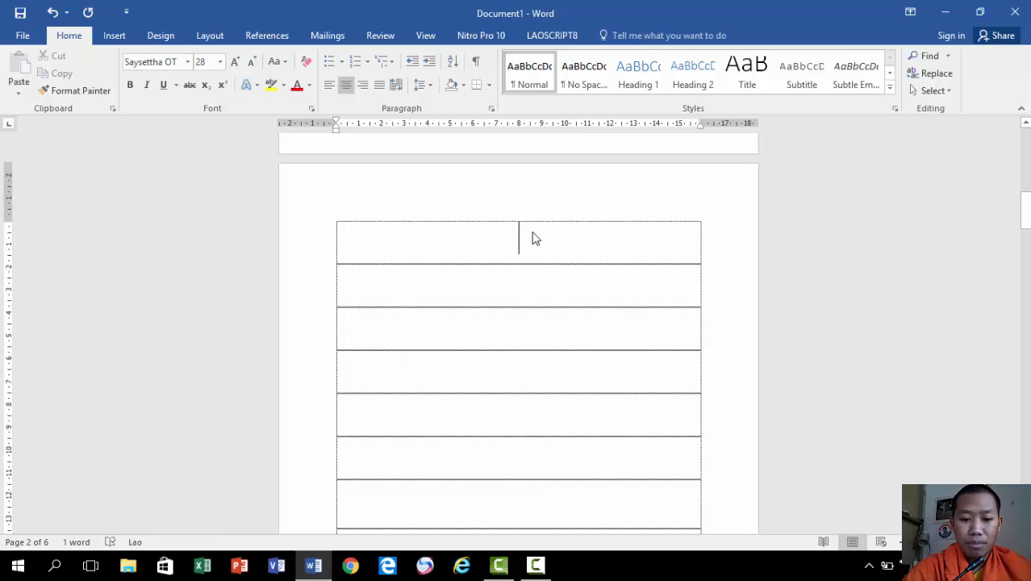
type("ຄຳນຳ")
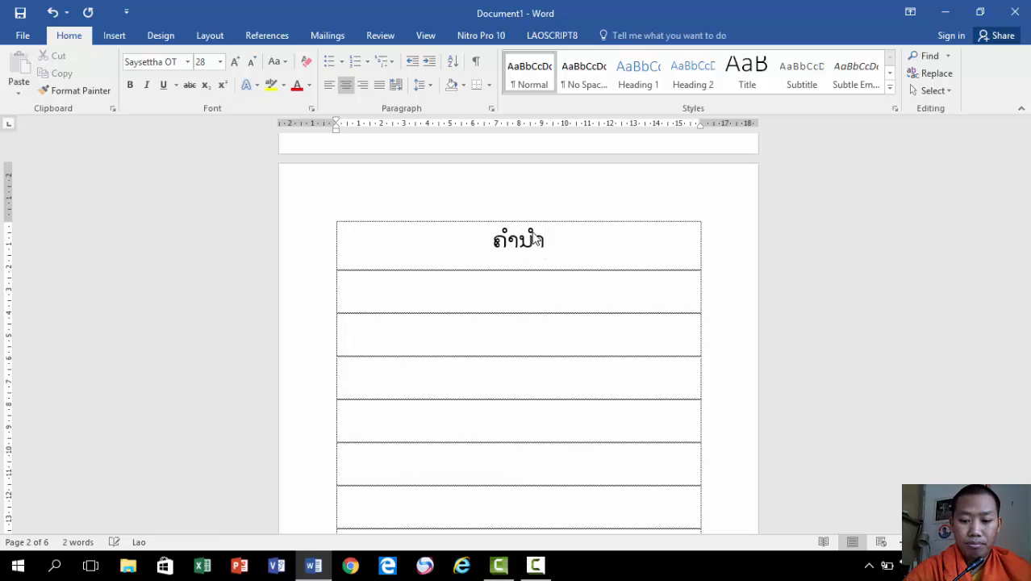
Add empty paragraphs down to page 3 and enter the Lao heading "ຄຳຂອບໃຈ" on its first line
key("ctrl+Return")
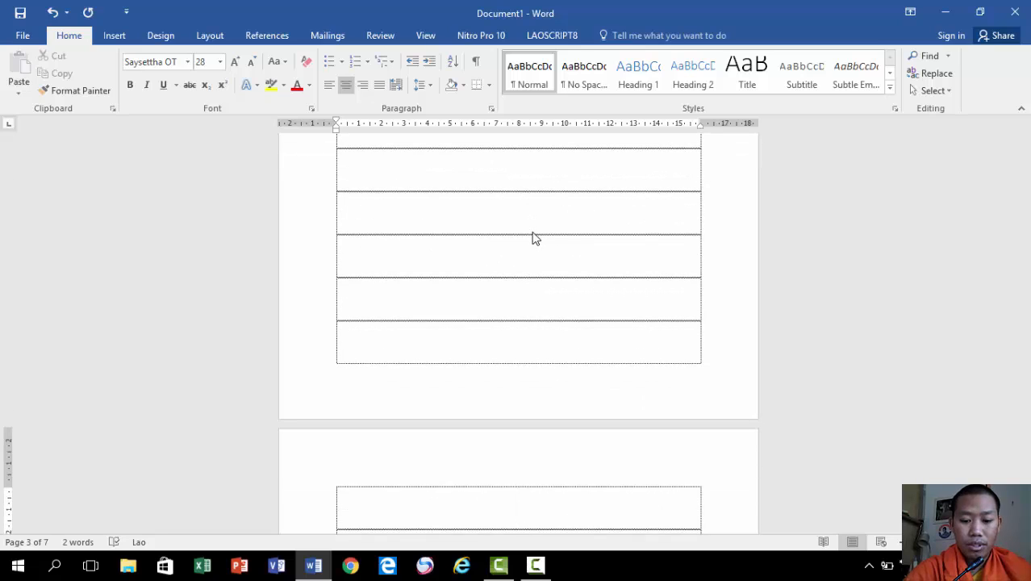
type("ຄຳຂອບໃ")
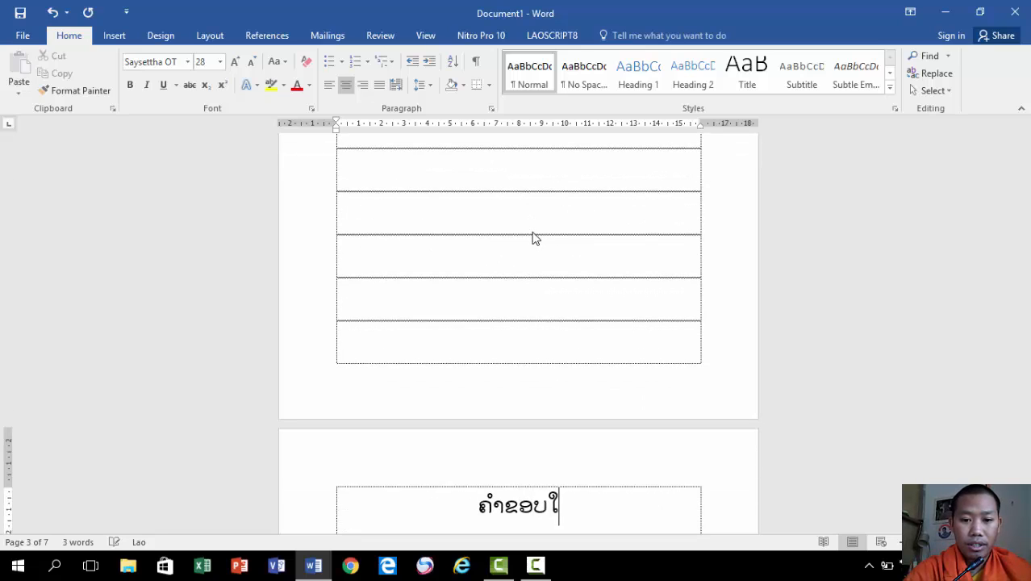
type("ຈ")
Continue the empty paragraphs onto page 4 and enter the Lao heading "ສາລະບານ" on its first line
scroll(532, 238, "down", 5)
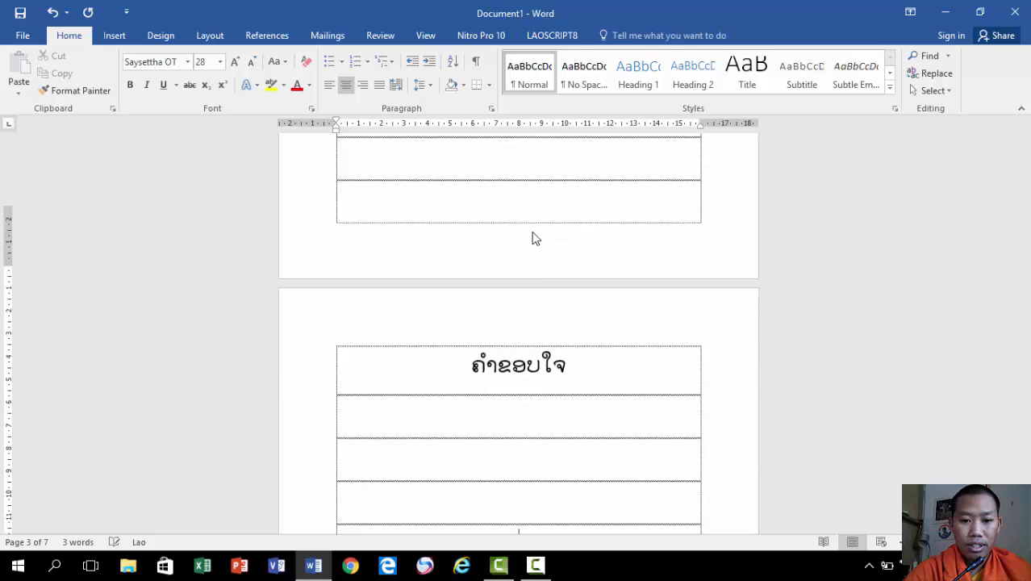
scroll(531, 237, "down", 1)
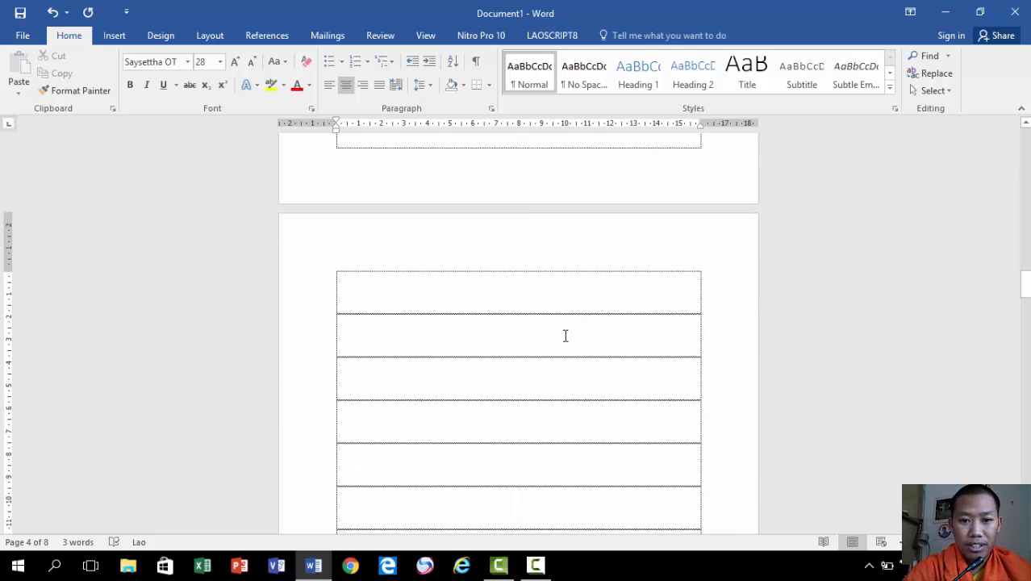
left_click(510, 290)
type("ສ")
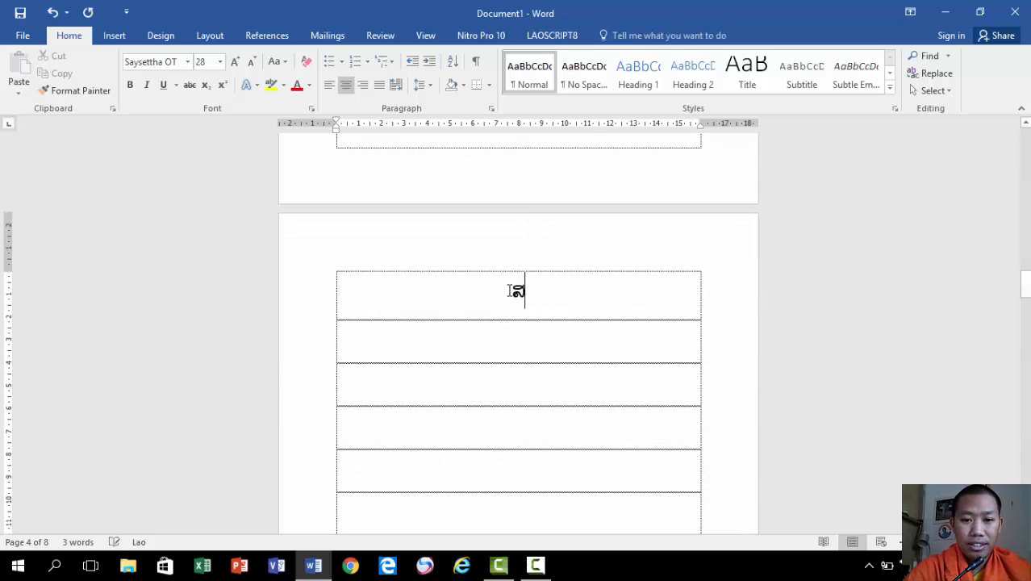
type("າລະບານ")
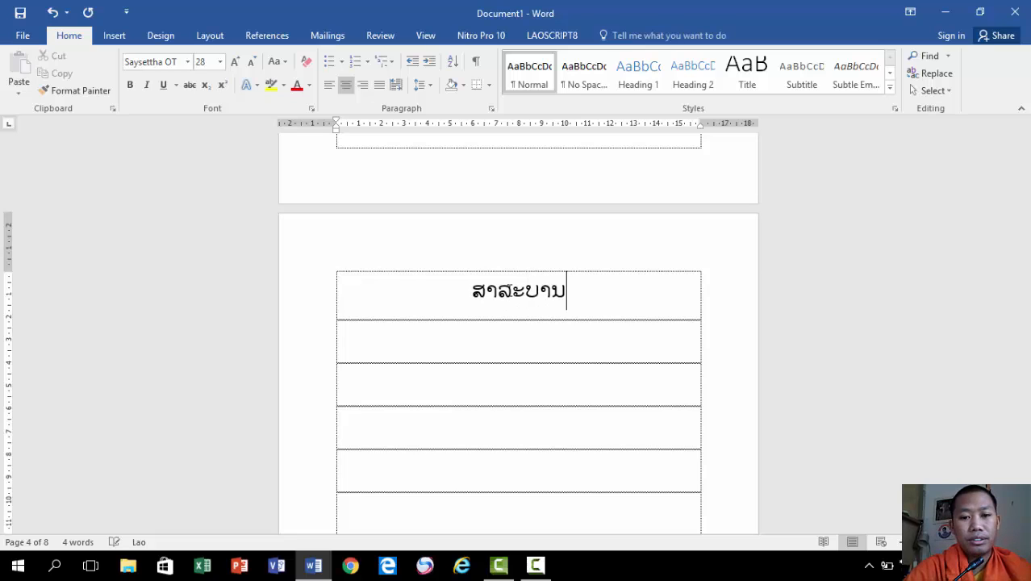
Add empty paragraphs down to page 5 and enter the Lao heading "ບົດທີ1" on its first line
scroll(536, 318, "down", 8)
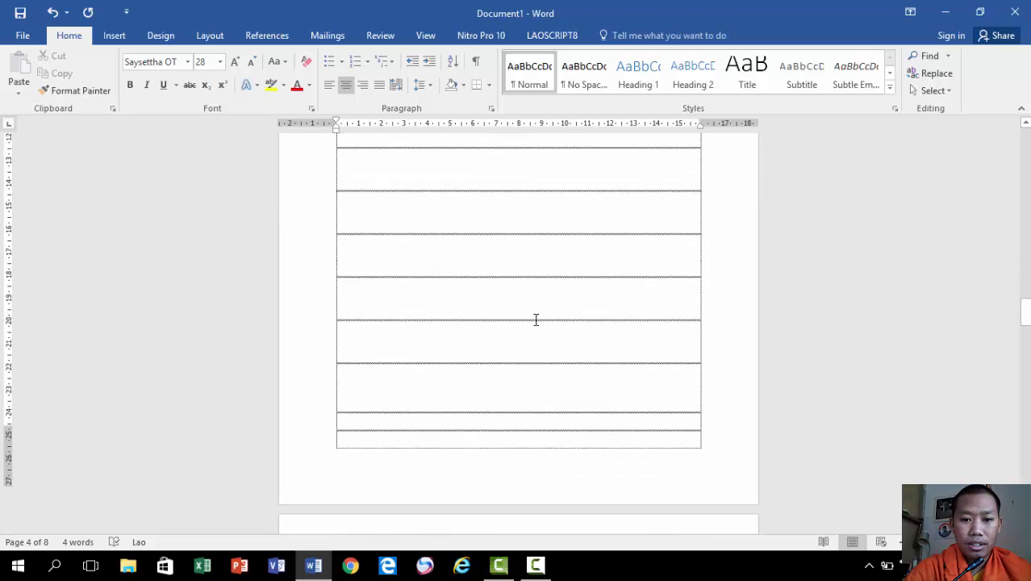
key("Return")
key("Return")
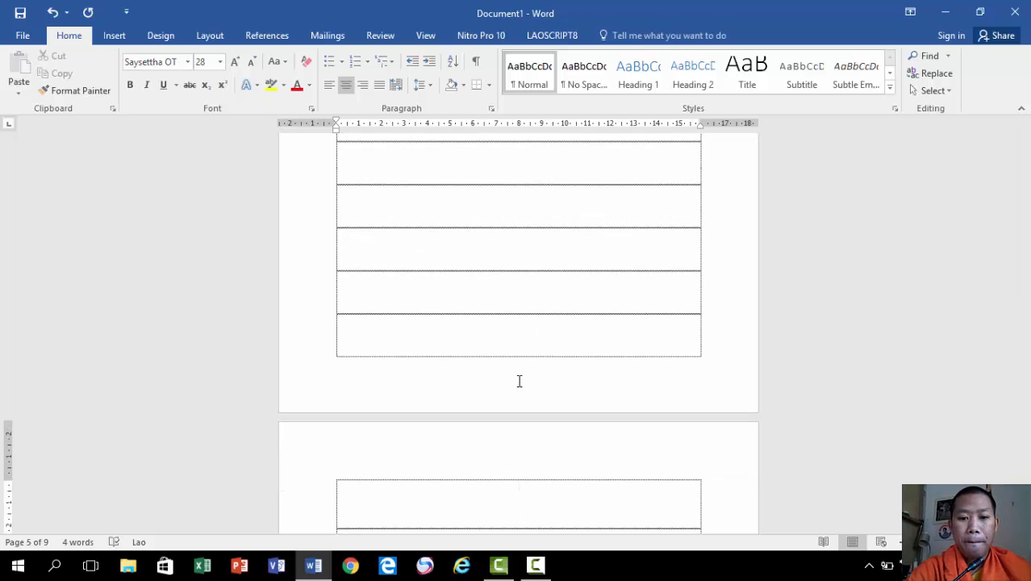
type("ບົດທີ")
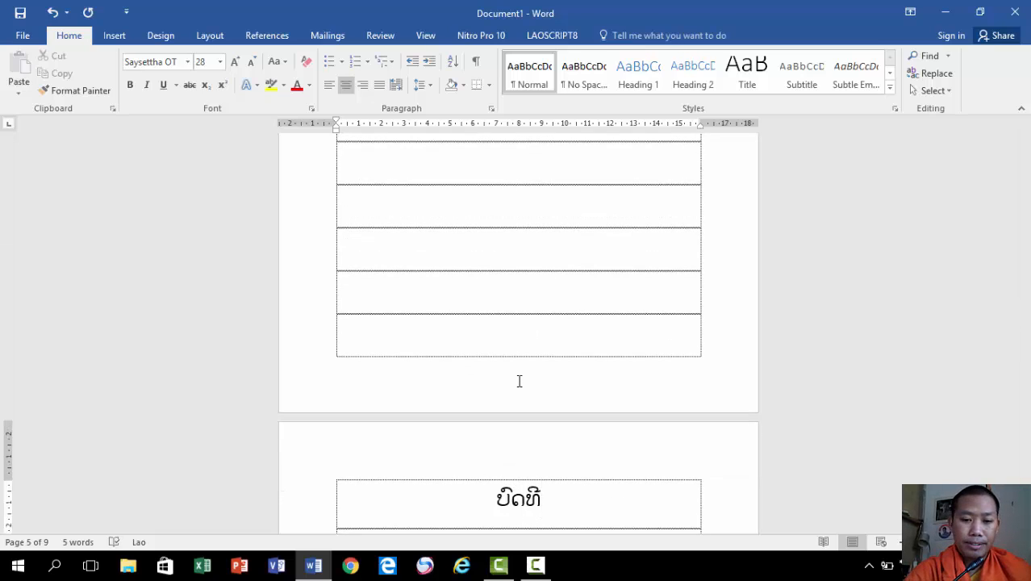
type("1")
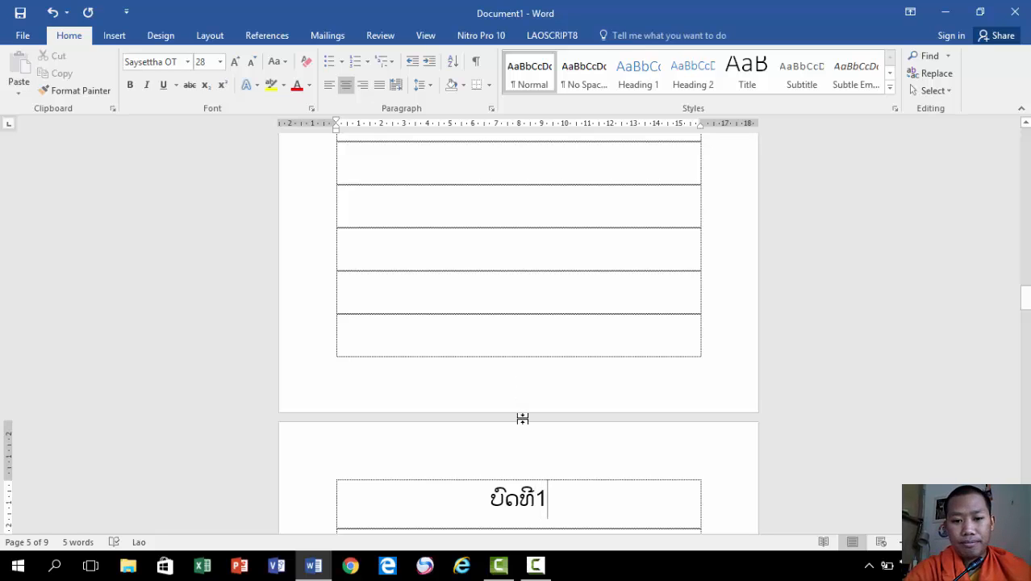
Review the page headings back to the cover page title and check where page 1 ends
scroll(523, 417, "down", 10)
scroll(542, 416, "up", 5)
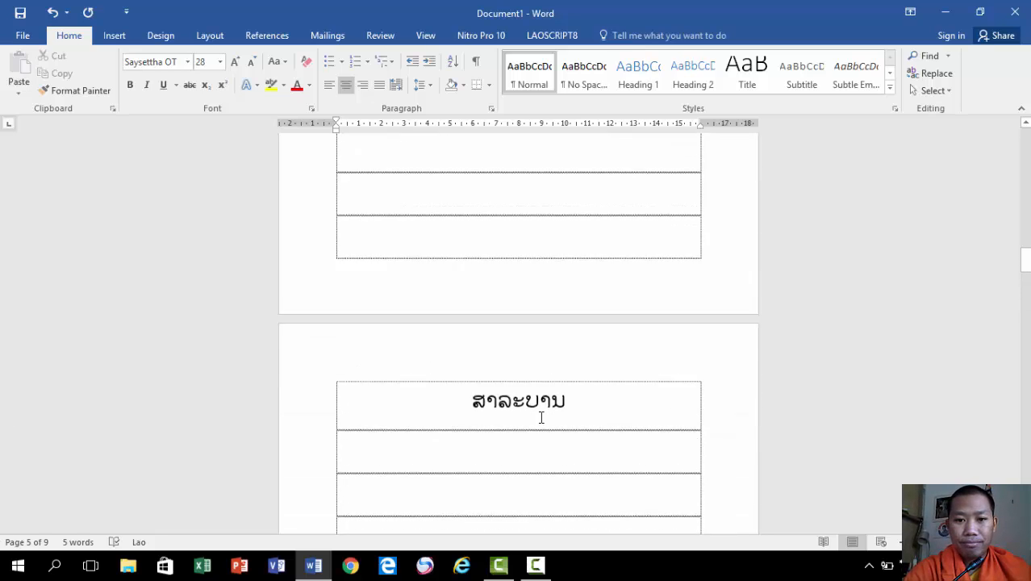
left_click_drag(1025, 266, 1025, 141)
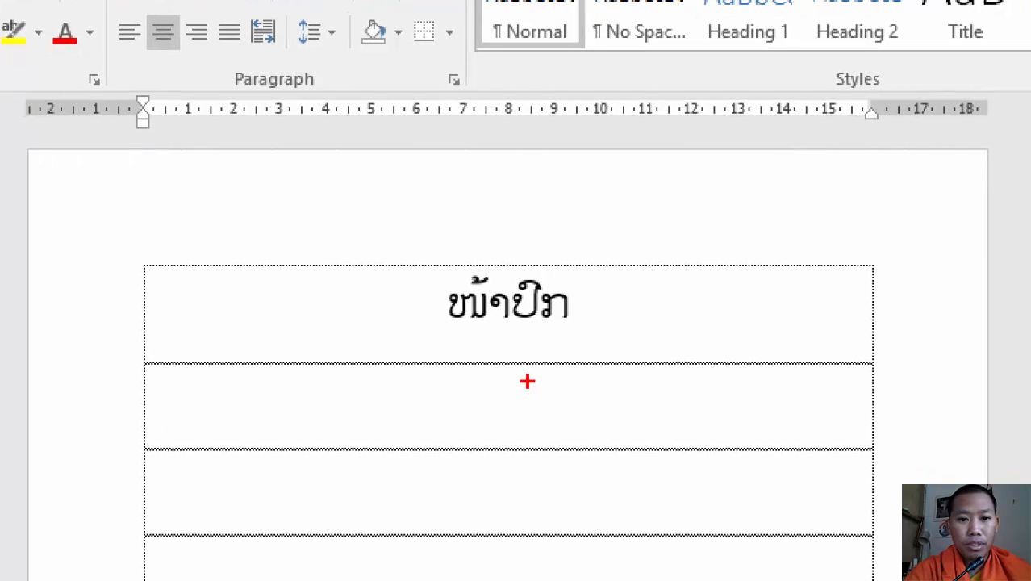
mouse_move(437, 267)
left_mouse_down()
mouse_move(642, 341)
mouse_move(413, 295)
mouse_move(449, 248)
left_mouse_up()
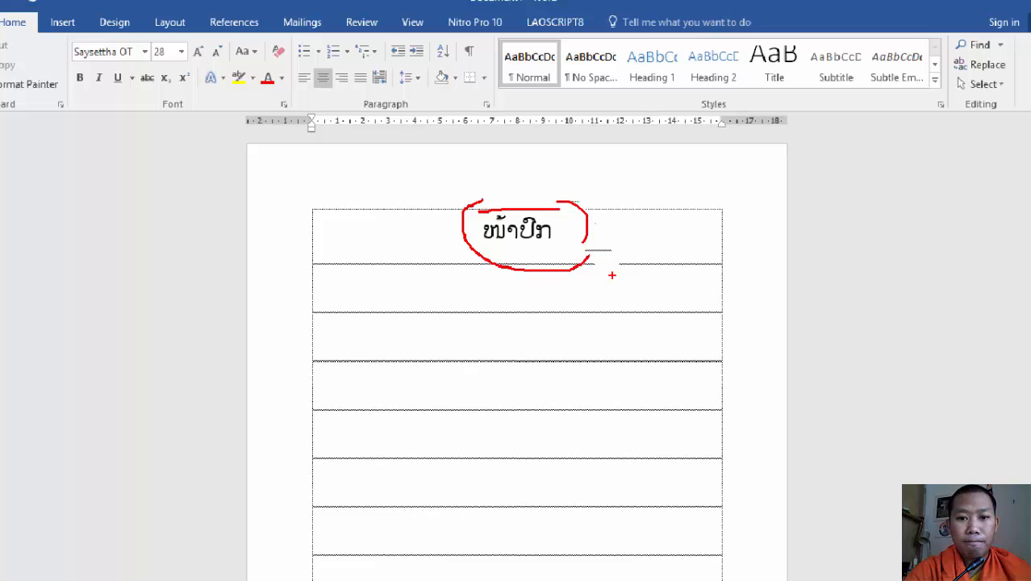
key("Escape")
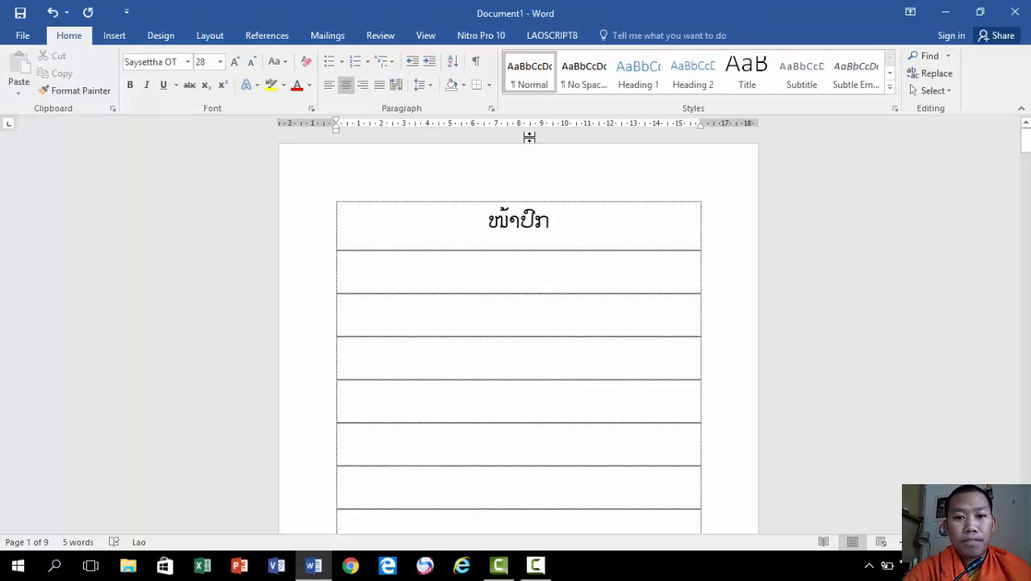
scroll(555, 213, "down", 10)
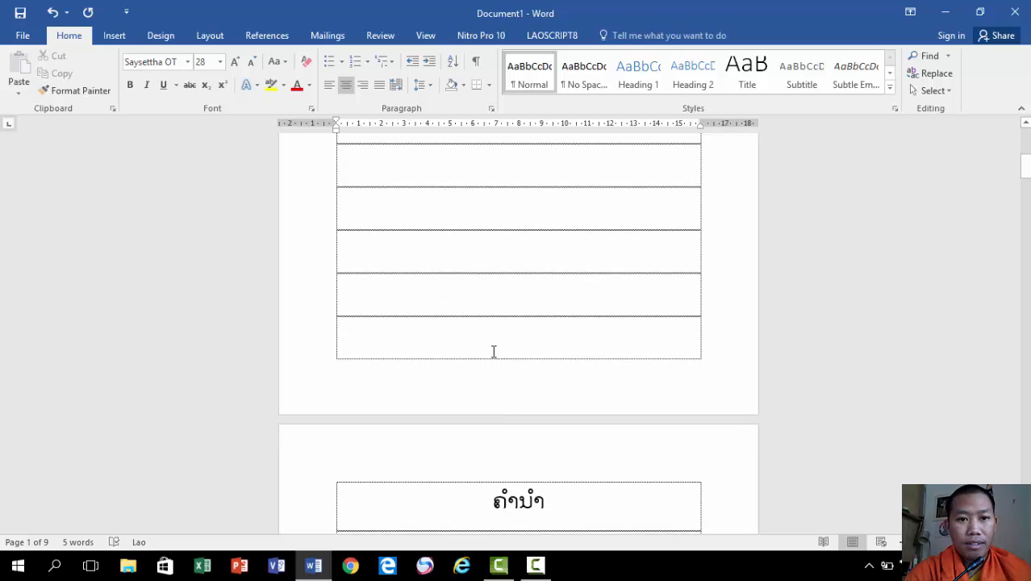
scroll(493, 351, "up", 3)
scroll(498, 341, "down", 3)
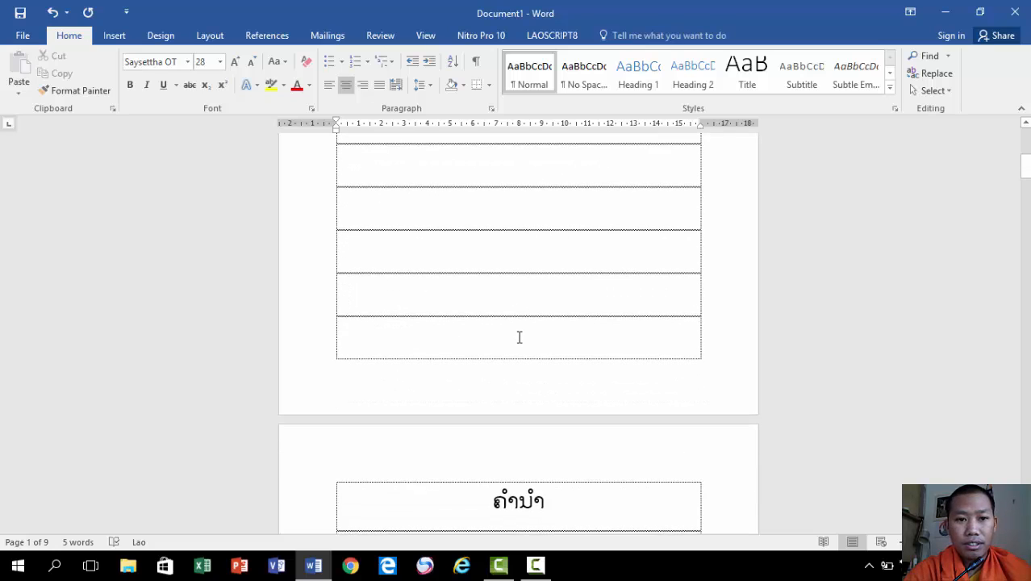
Open the footer of page 1, examine the header and footer areas of the first pages, and return to the body text
double_click(515, 386)
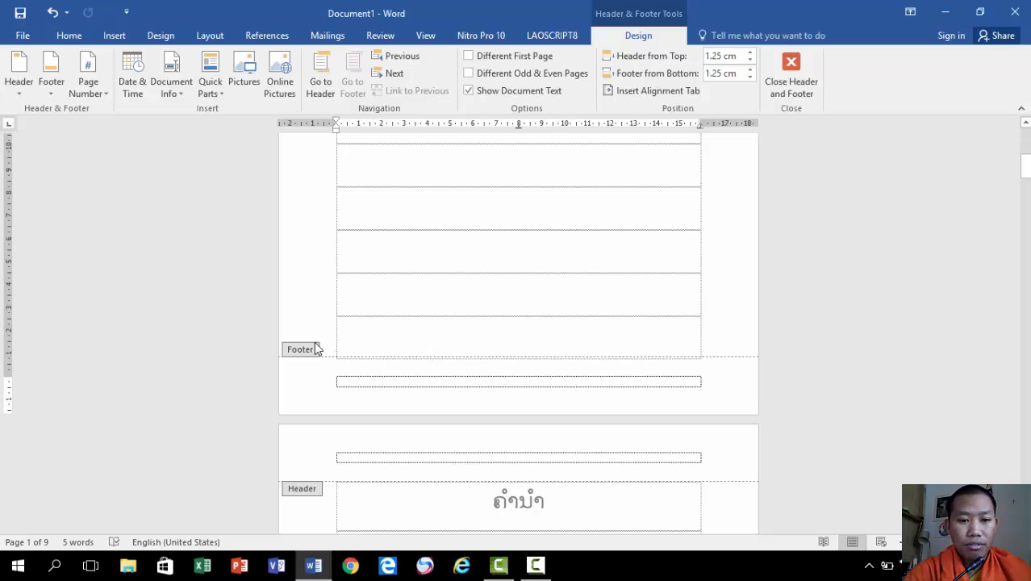
scroll(323, 348, "down", 3)
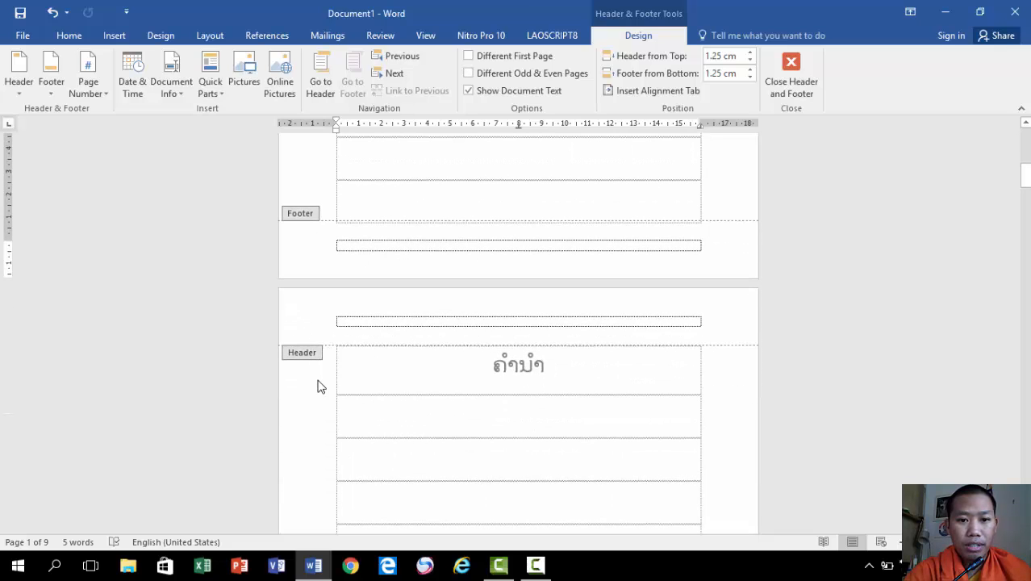
scroll(318, 387, "down", 15)
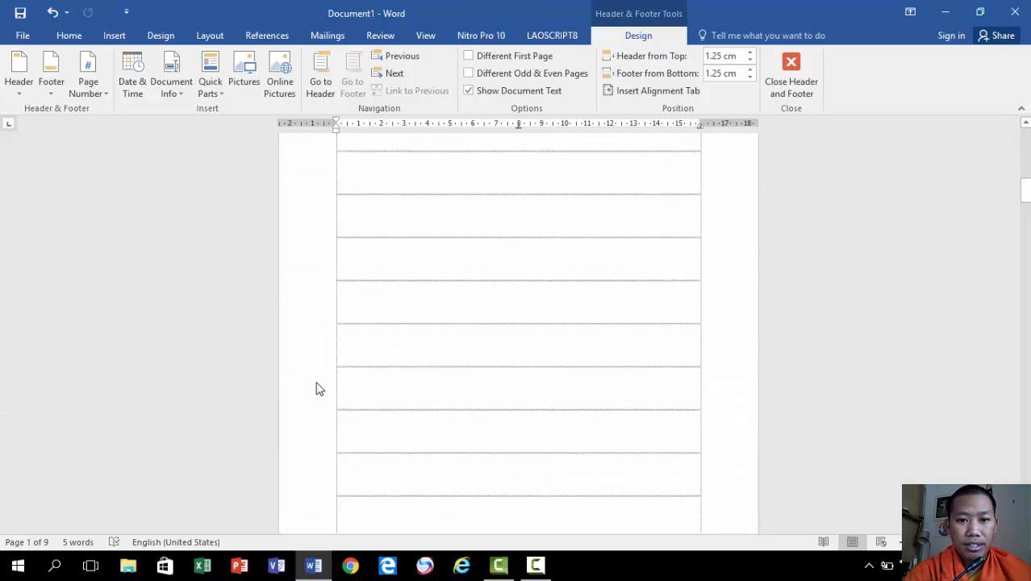
scroll(318, 389, "down", 5)
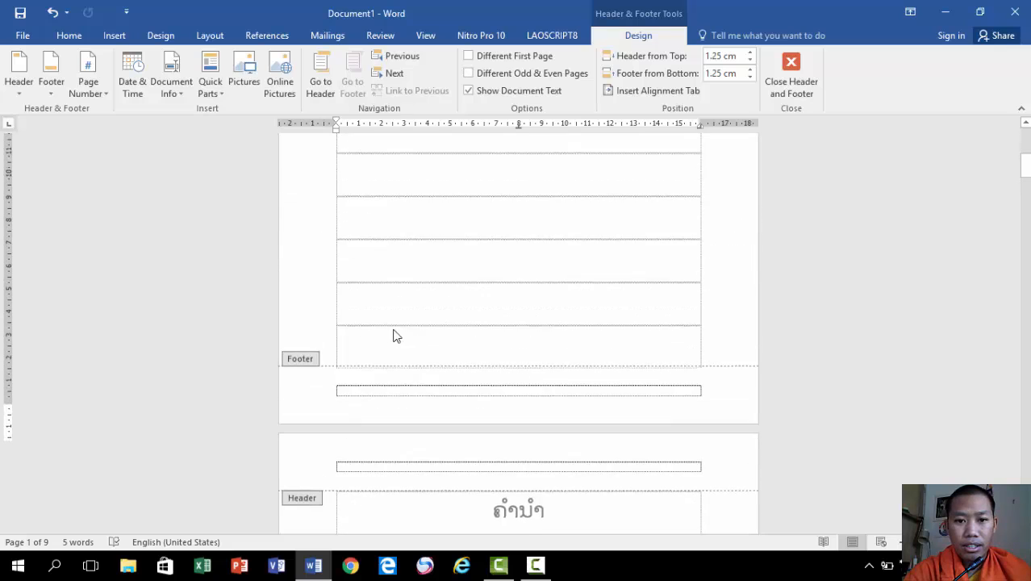
scroll(433, 308, "up", 10)
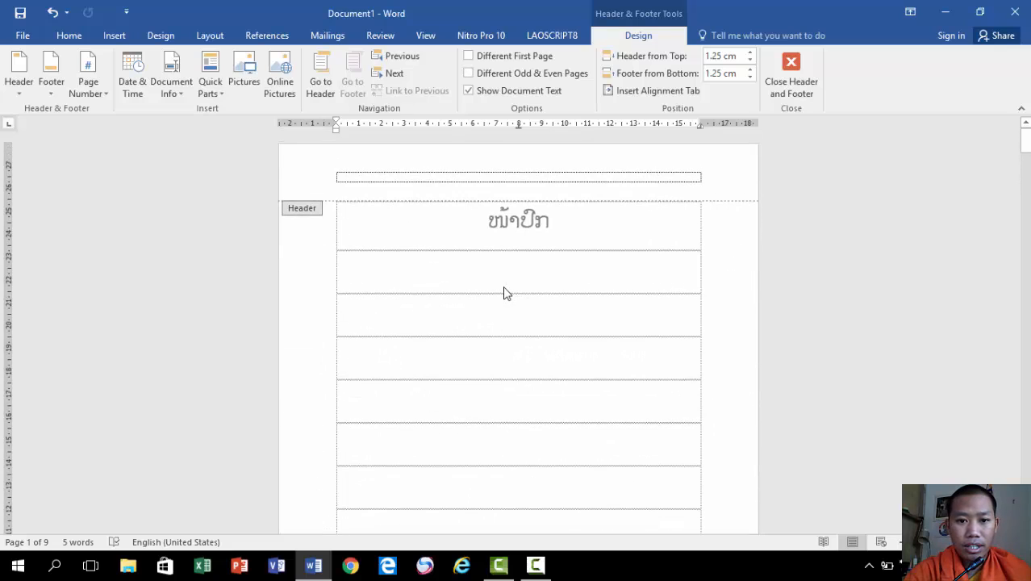
scroll(498, 288, "down", 3)
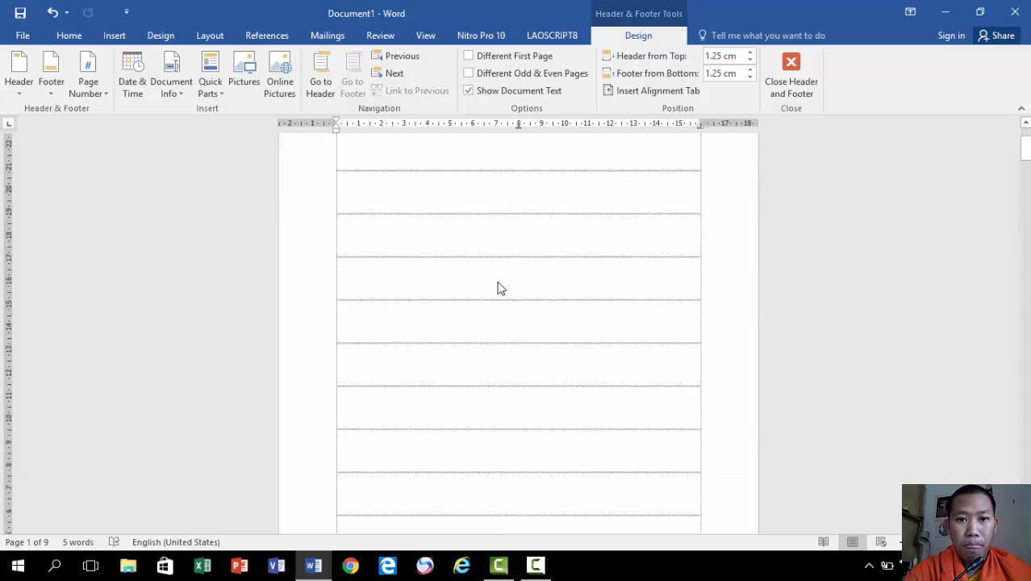
scroll(498, 288, "down", 4)
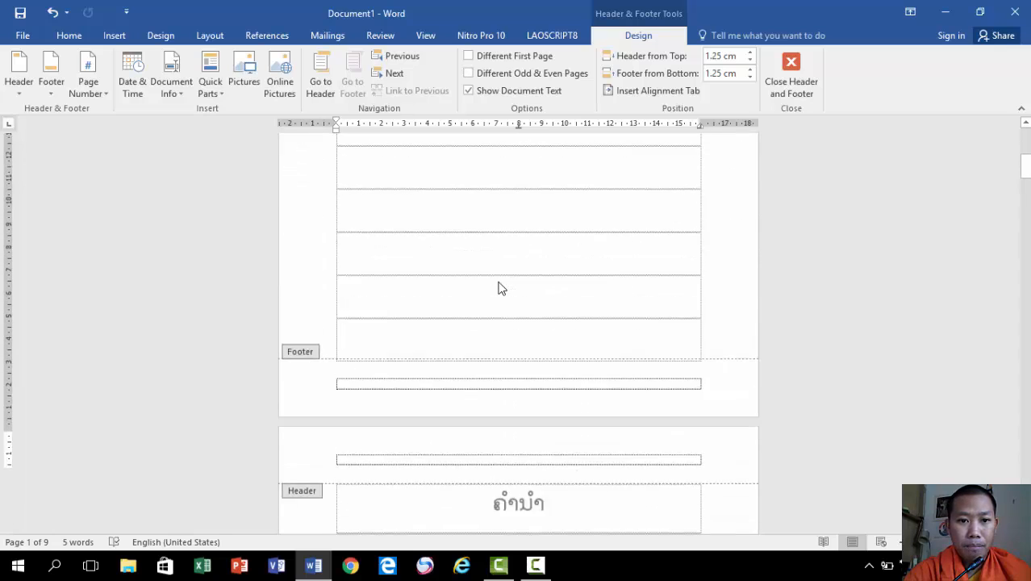
scroll(497, 288, "up", 3)
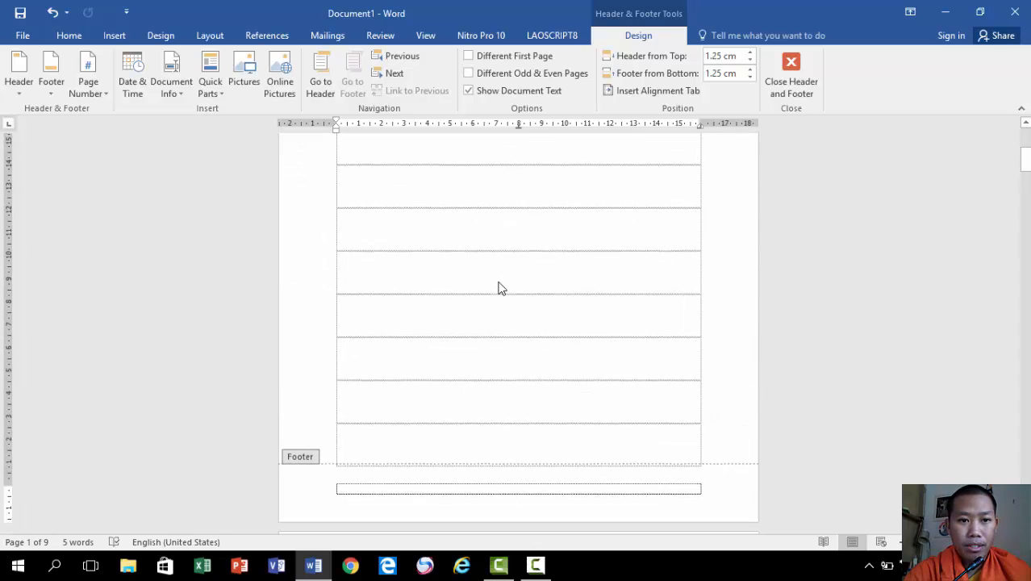
double_click(548, 291)
Insert page numbers at the bottom of the pages using the centred Plain Number 2 style
scroll(420, 238, "up", 2)
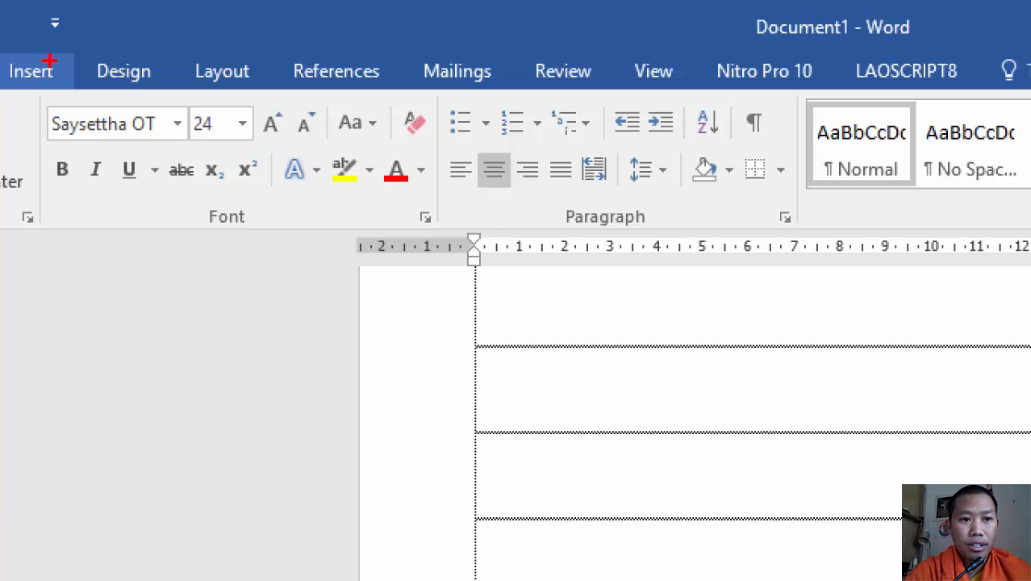
mouse_move(13, 61)
left_mouse_down()
mouse_move(7, 105)
mouse_move(86, 50)
mouse_move(4, 58)
left_mouse_up()
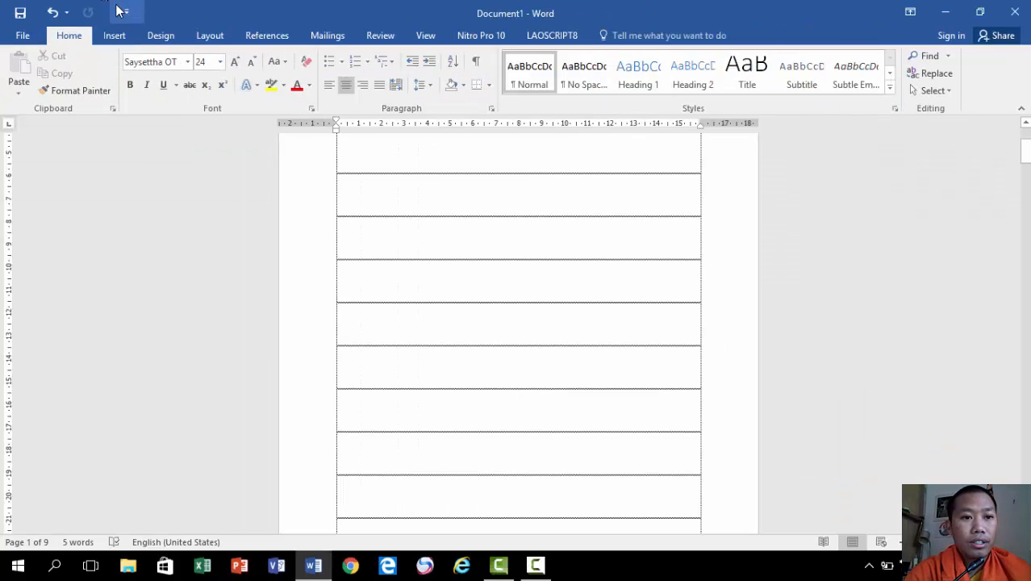
left_click(31, 71)
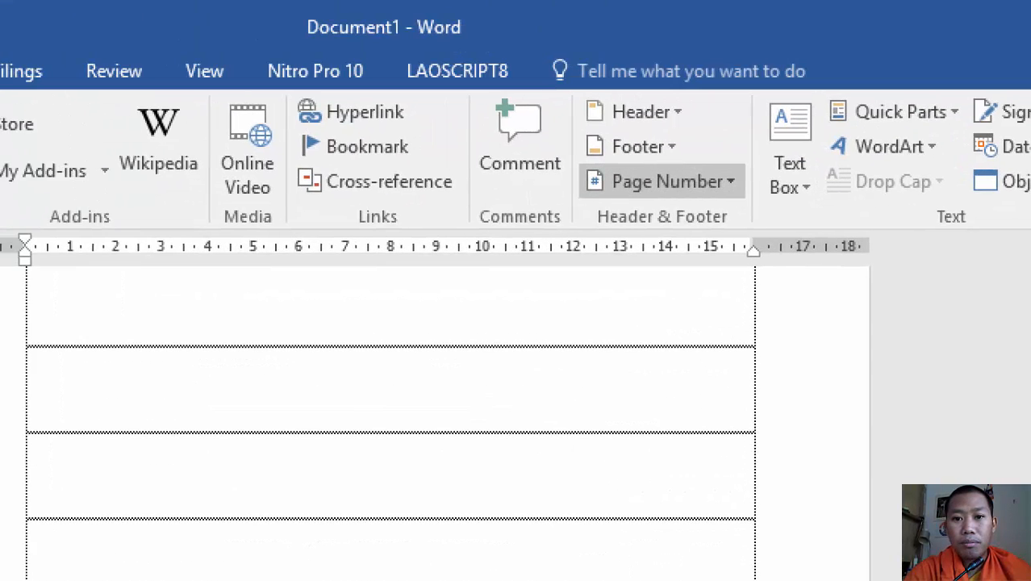
mouse_move(536, 159)
left_mouse_down()
mouse_move(666, 162)
mouse_move(666, 237)
mouse_move(510, 176)
mouse_move(534, 137)
left_mouse_up()
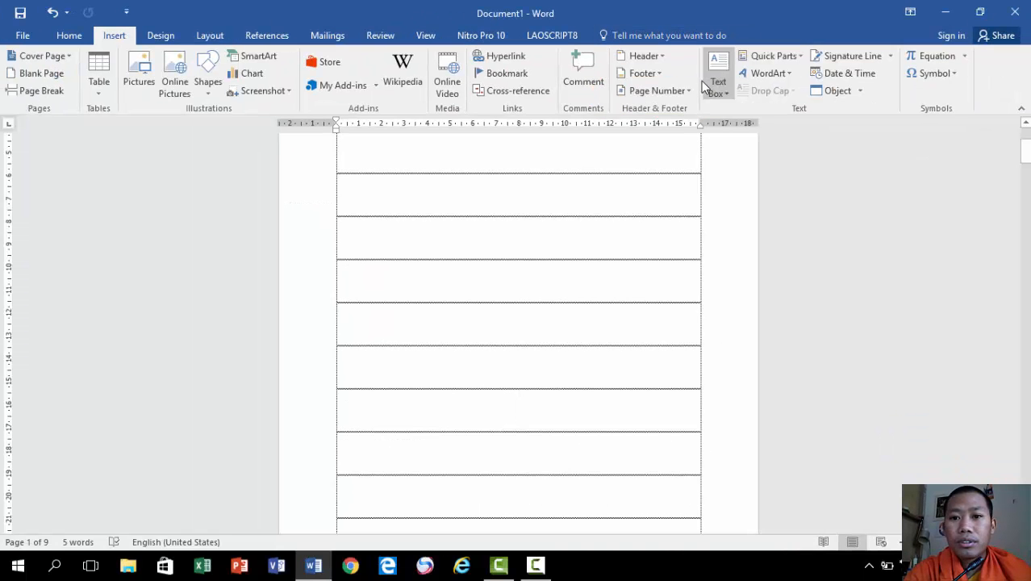
left_click(691, 116)
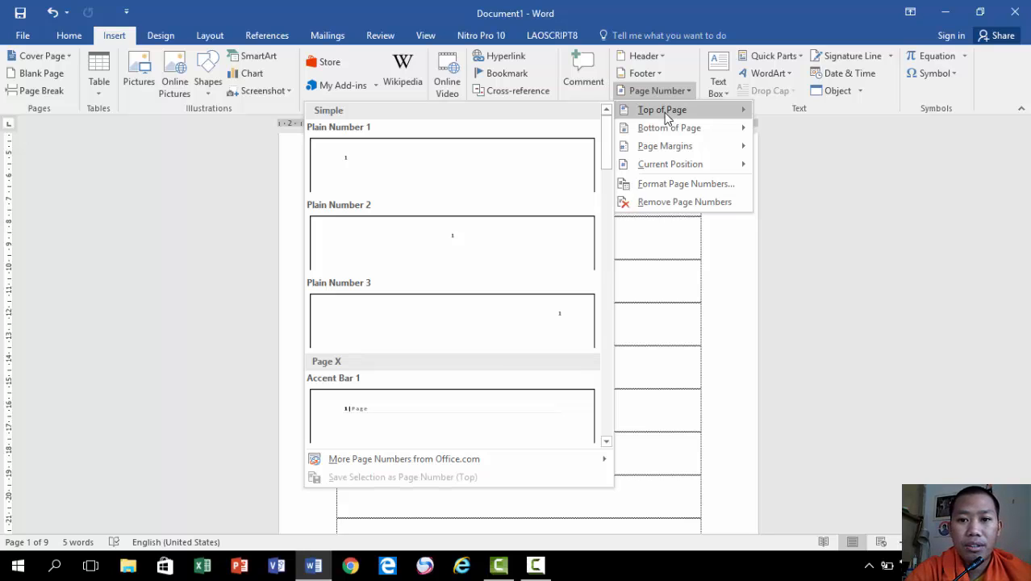
mouse_move(666, 132)
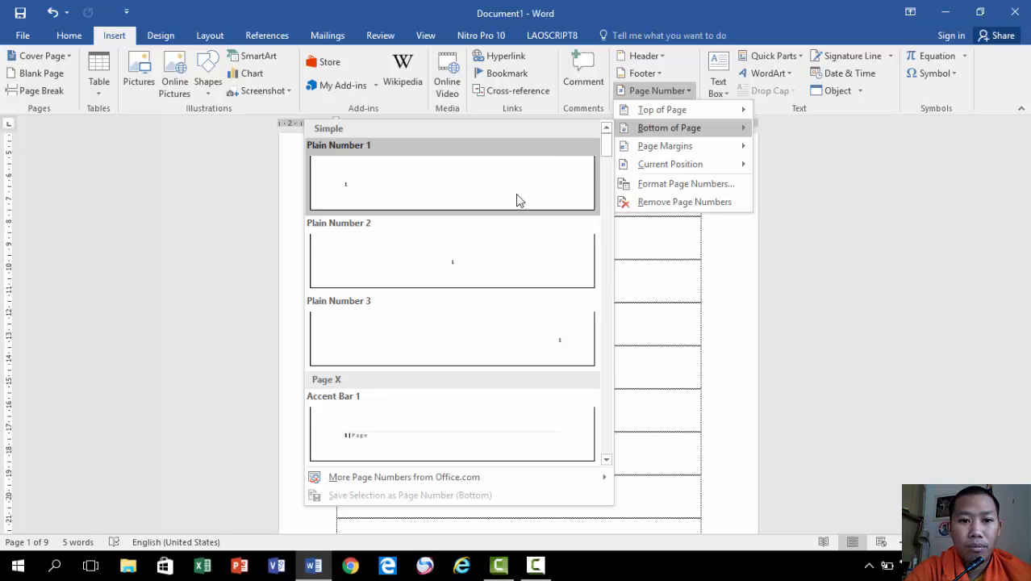
left_click(487, 266)
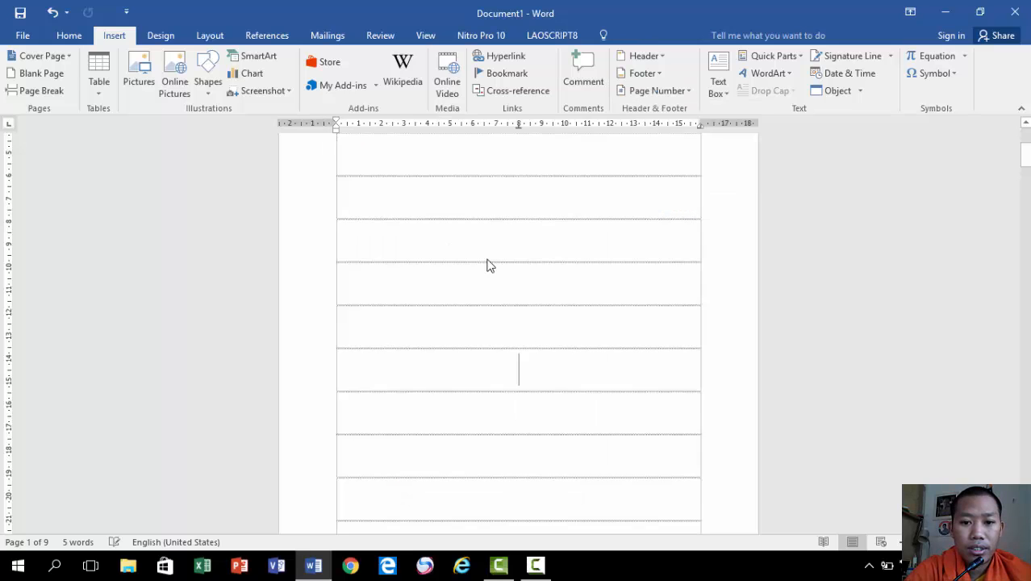
Examine the footer page numbers from the cover page through page 3, and recheck the one on page 1
scroll(530, 308, "up", 5)
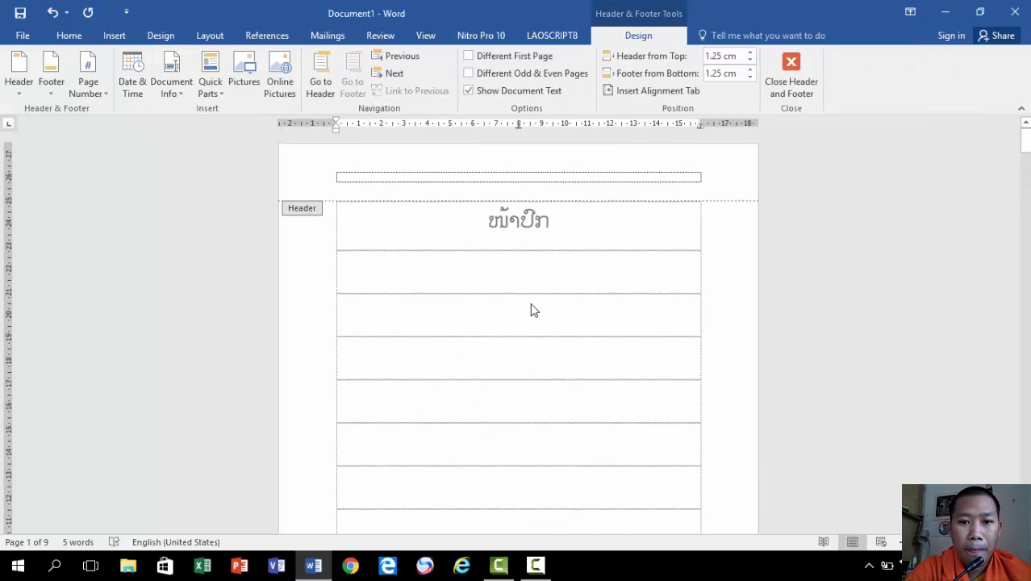
scroll(531, 310, "down", 10)
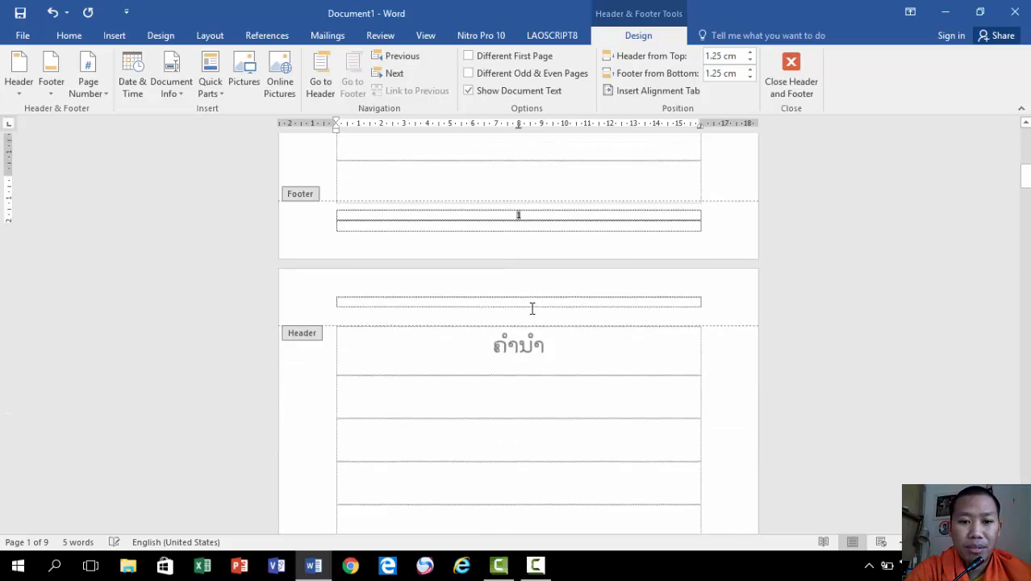
scroll(532, 315, "down", 10)
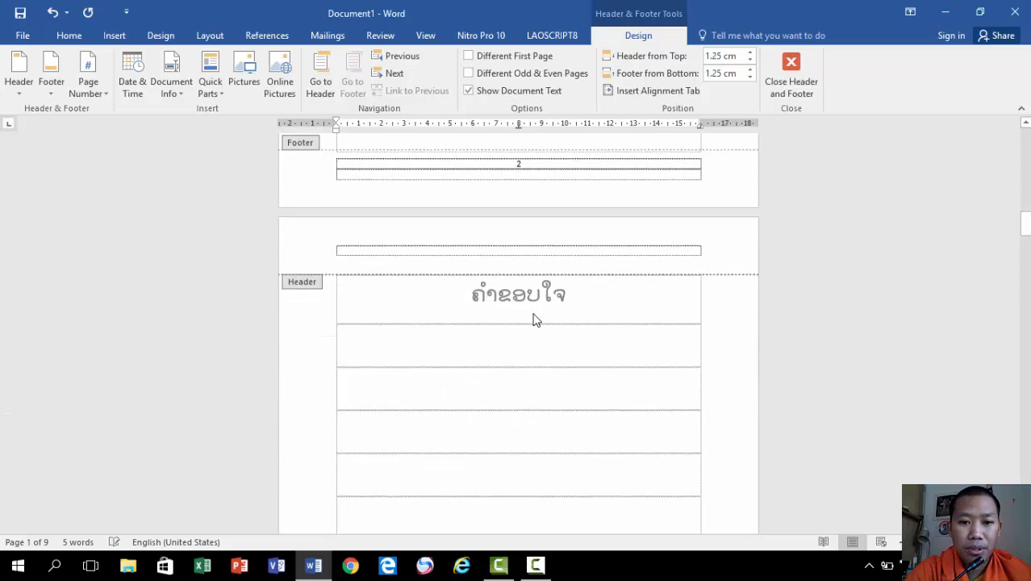
scroll(533, 327, "down", 3)
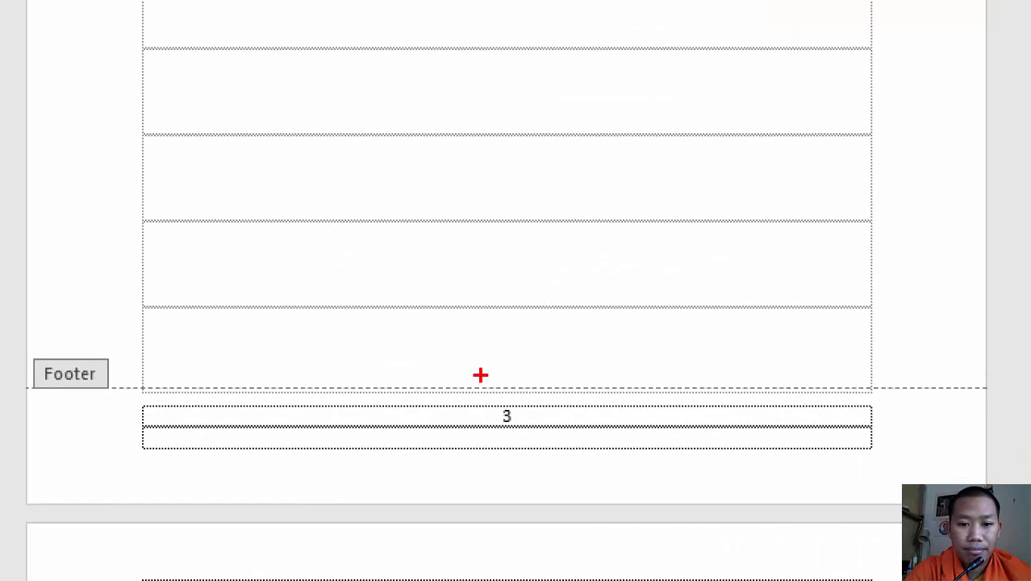
mouse_move(468, 384)
left_mouse_down()
mouse_move(484, 440)
mouse_move(472, 380)
mouse_move(446, 395)
left_mouse_up()
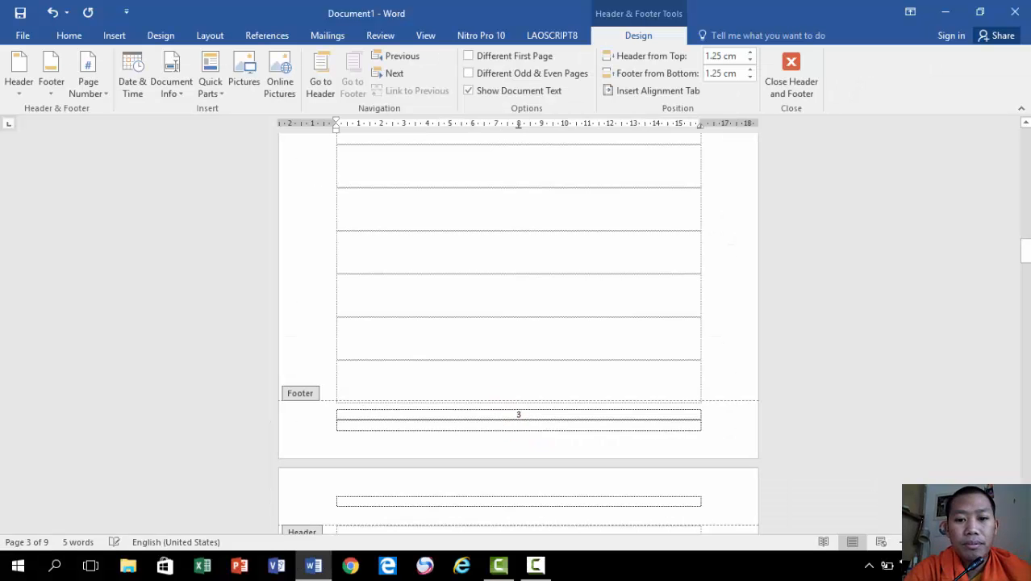
scroll(546, 384, "up", 10)
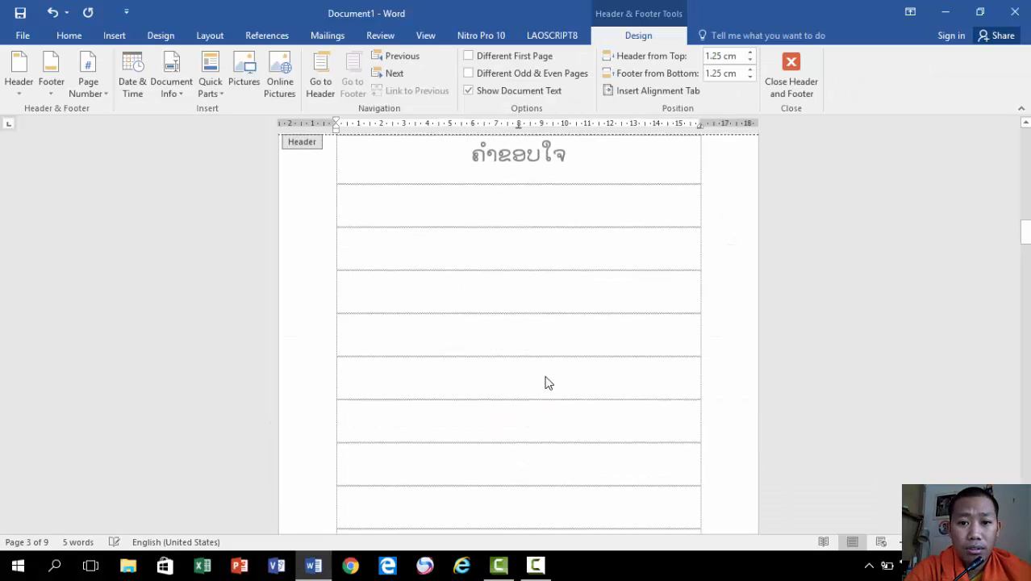
scroll(546, 379, "up", 17)
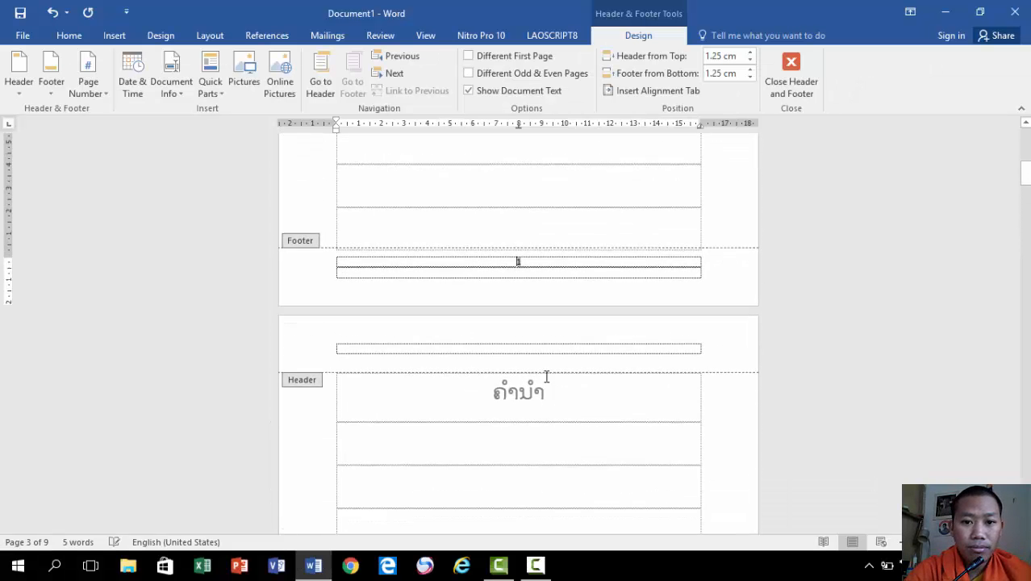
scroll(546, 382, "up", 5)
scroll(546, 381, "down", 10)
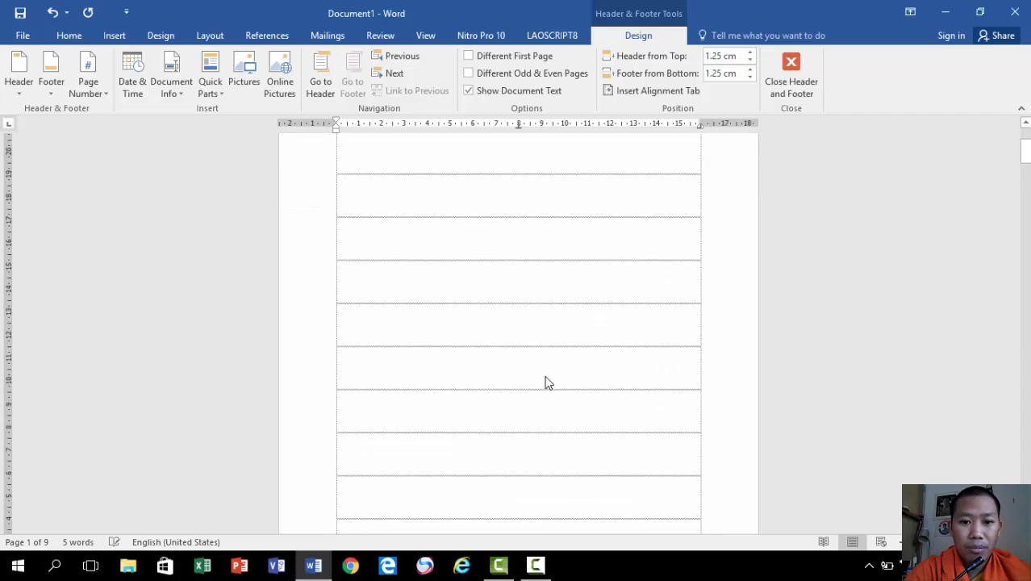
scroll(548, 403, "down", 3)
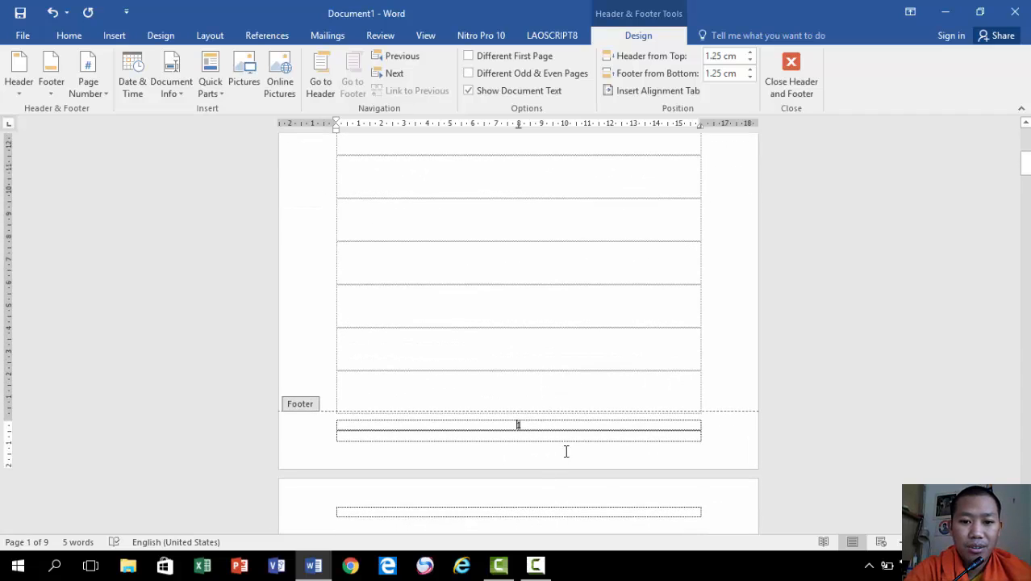
Examine the footer numbering from the preface page through the acknowledgements and contents pages to the chapter 1 page
scroll(545, 416, "down", 19)
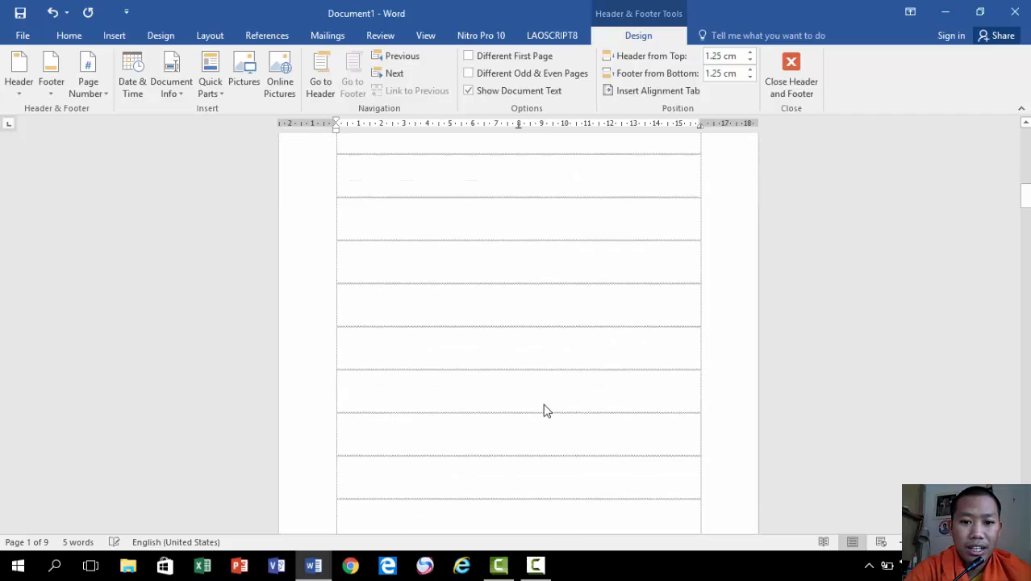
scroll(544, 402, "down", 1)
scroll(510, 383, "up", 6)
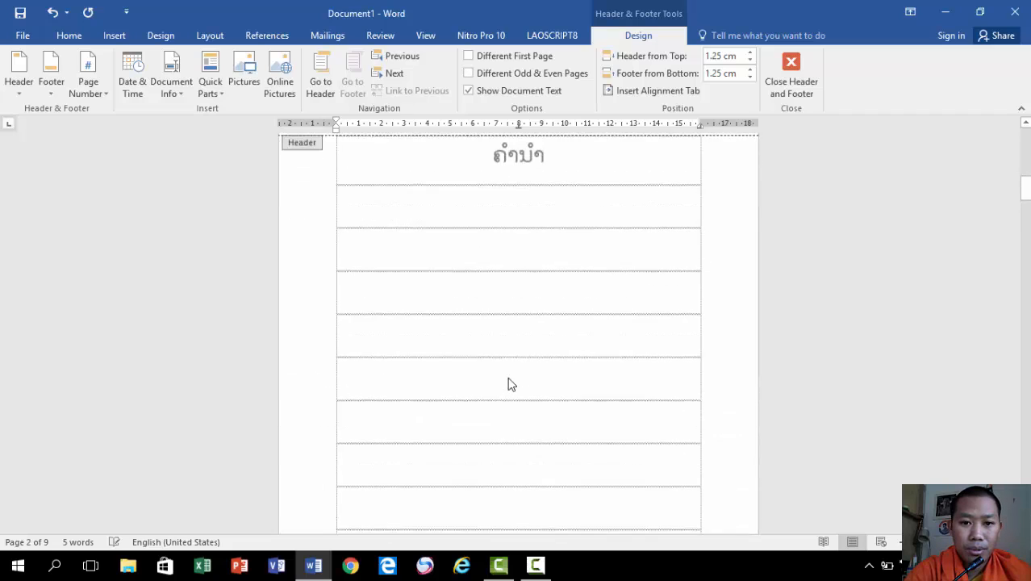
scroll(522, 364, "down", 5)
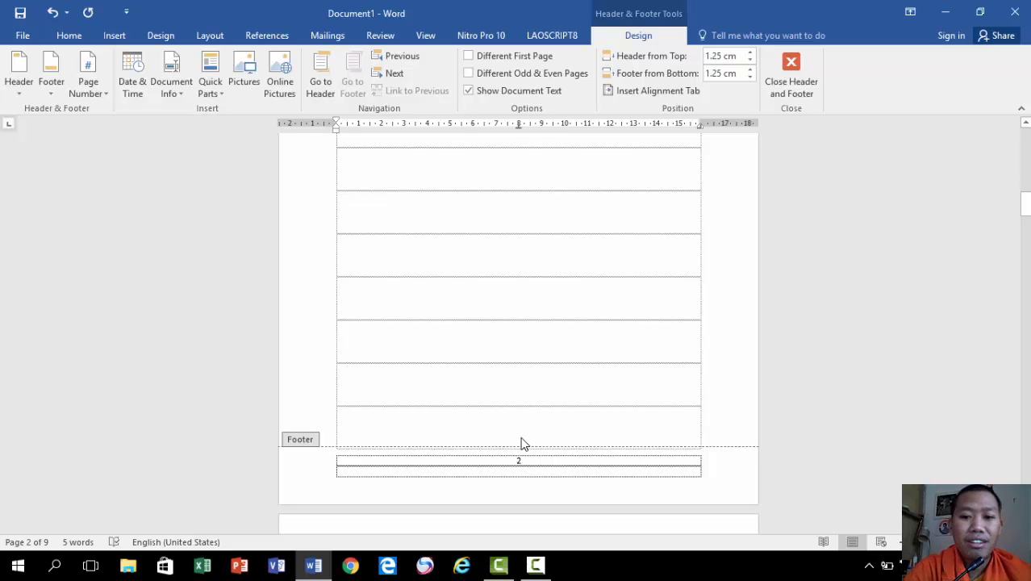
scroll(524, 451, "up", 1)
scroll(531, 449, "down", 3)
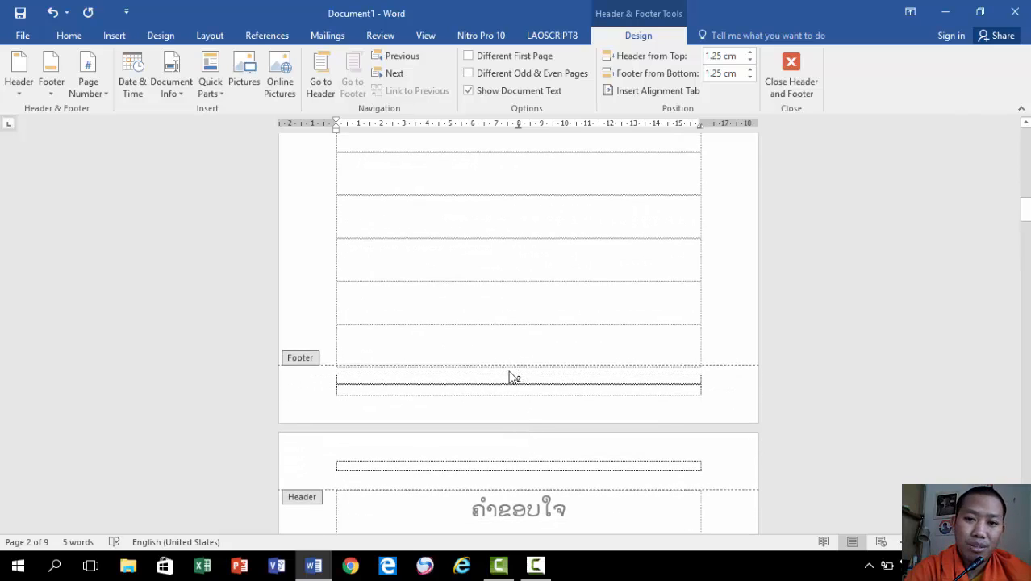
scroll(522, 415, "down", 4)
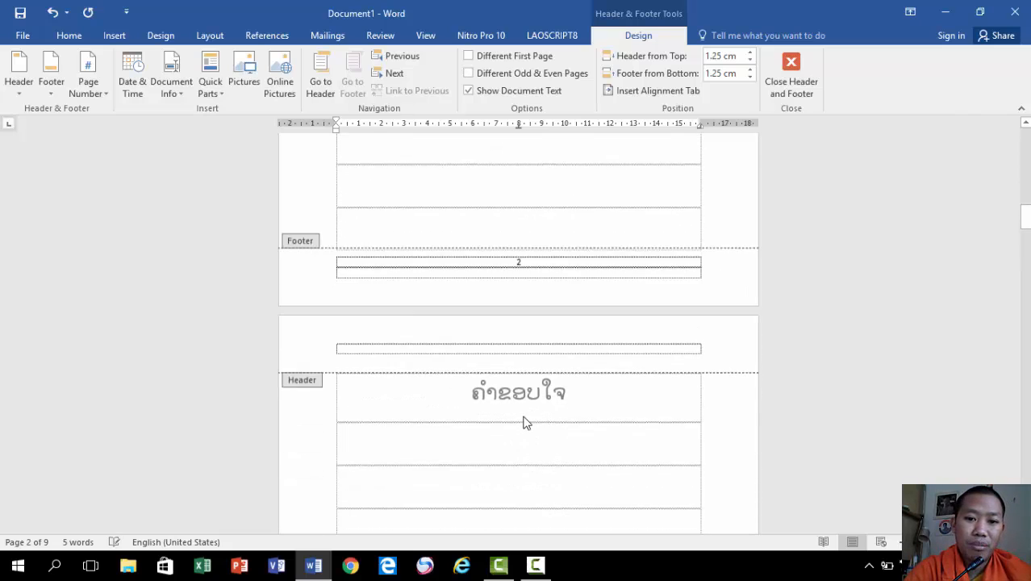
scroll(525, 430, "up", 2)
scroll(525, 427, "up", 5)
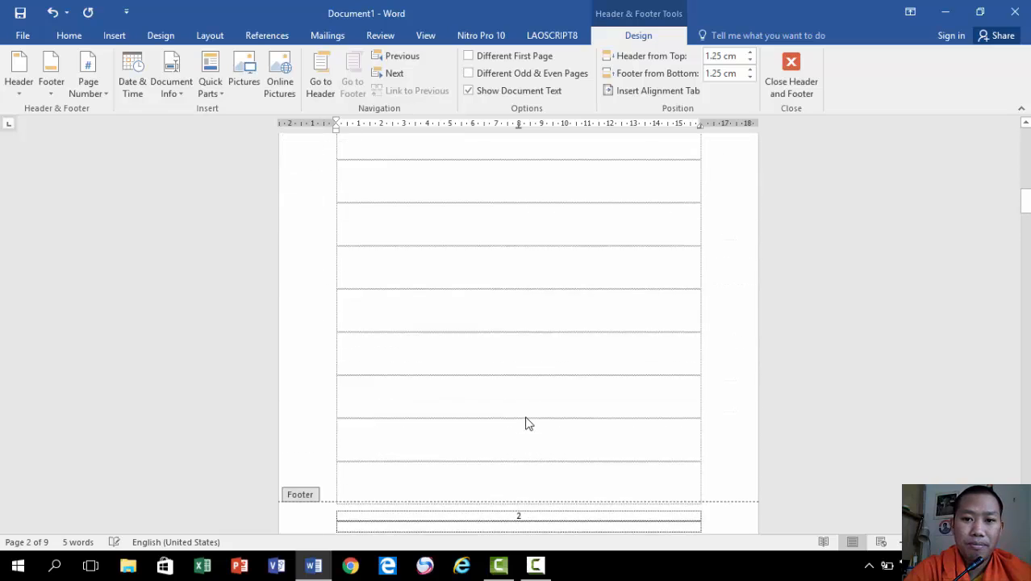
scroll(531, 430, "down", 3)
scroll(536, 430, "up", 3)
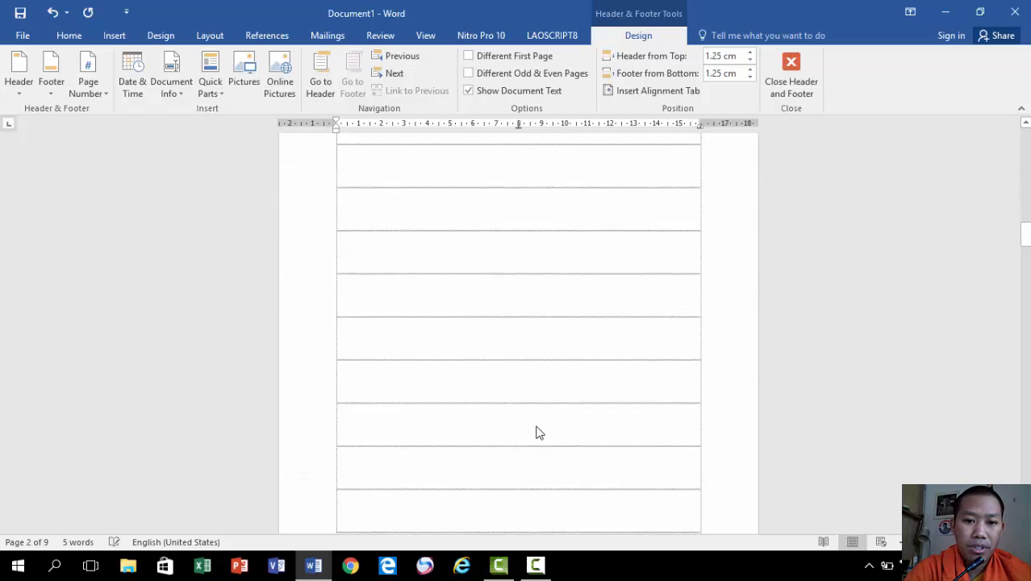
scroll(537, 432, "down", 7)
scroll(538, 437, "down", 8)
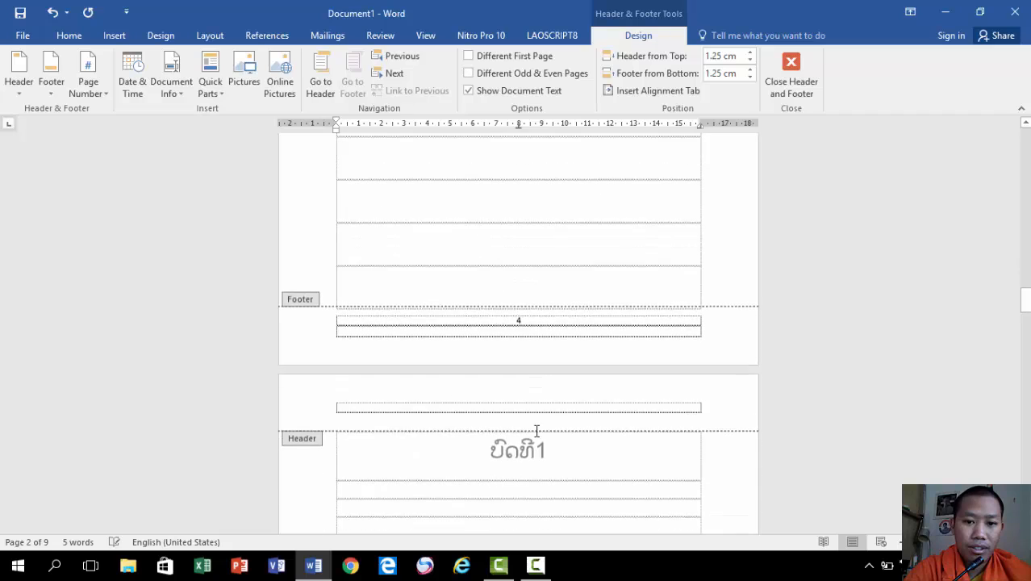
scroll(488, 472, "down", 9)
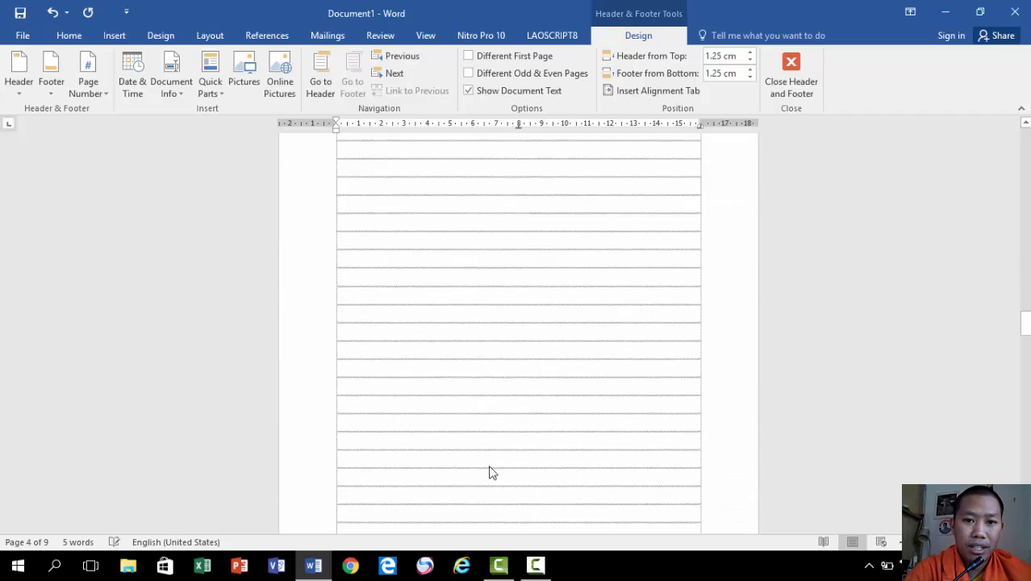
scroll(530, 368, "up", 5)
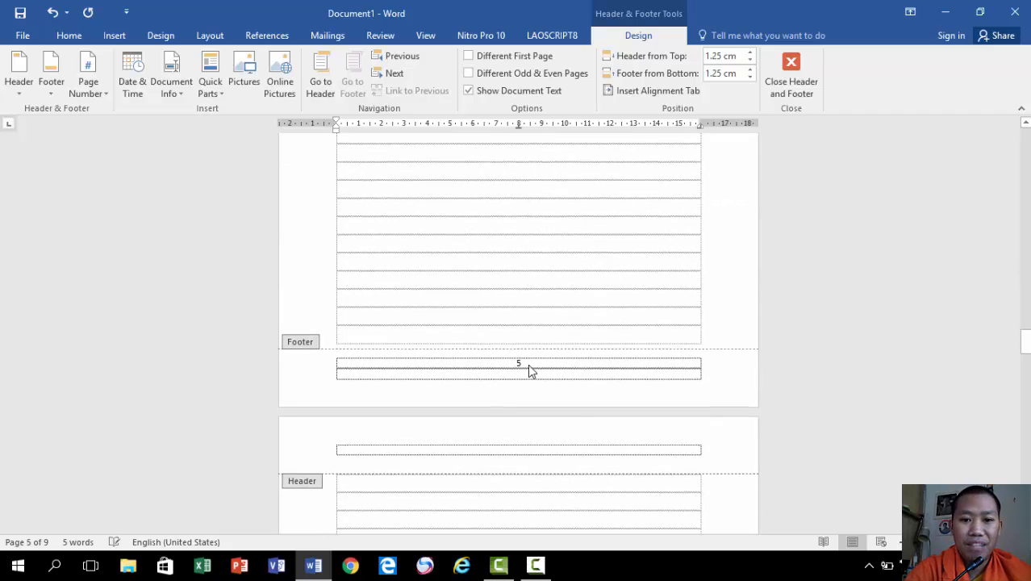
Return to the cover page title and check the page number in that page's footer
left_click_drag(1023, 332, 1025, 142)
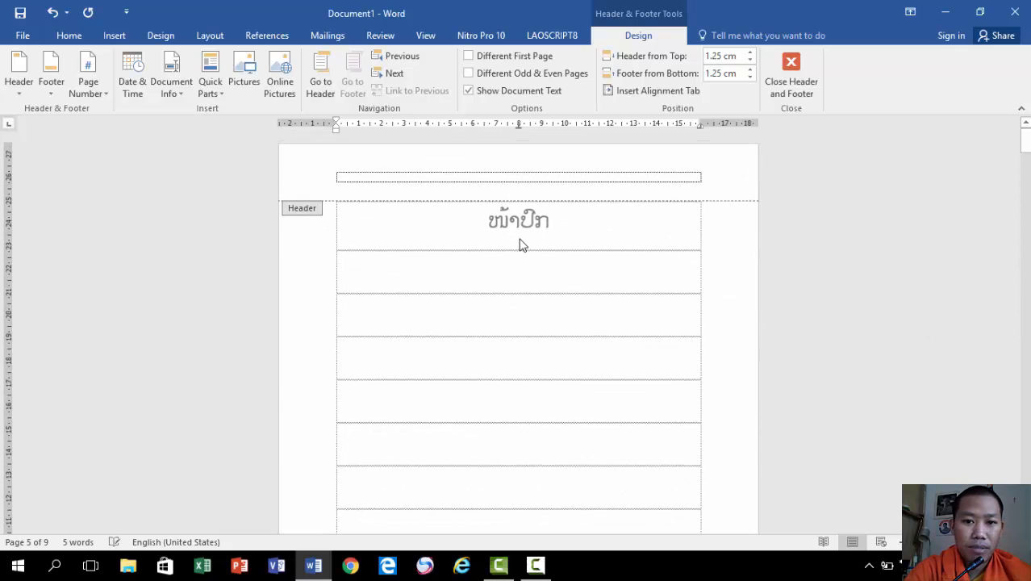
scroll(524, 267, "down", 10)
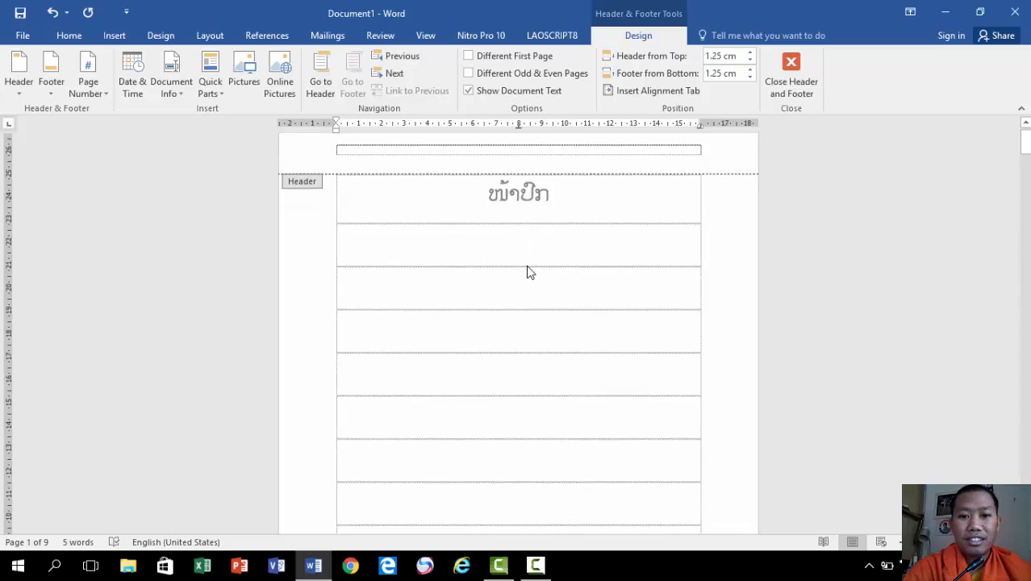
scroll(528, 283, "down", 3)
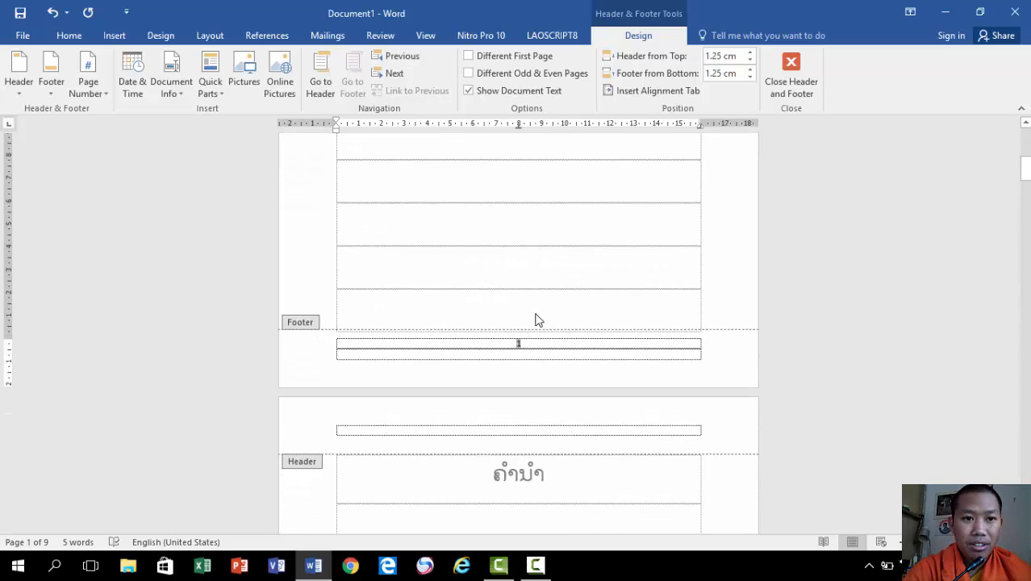
scroll(535, 318, "up", 12)
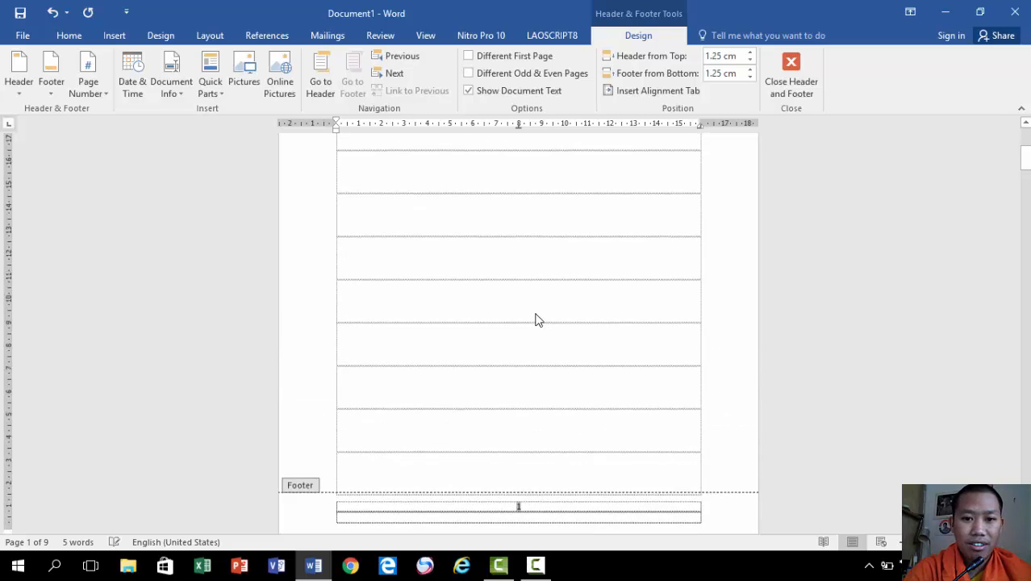
scroll(484, 275, "down", 10)
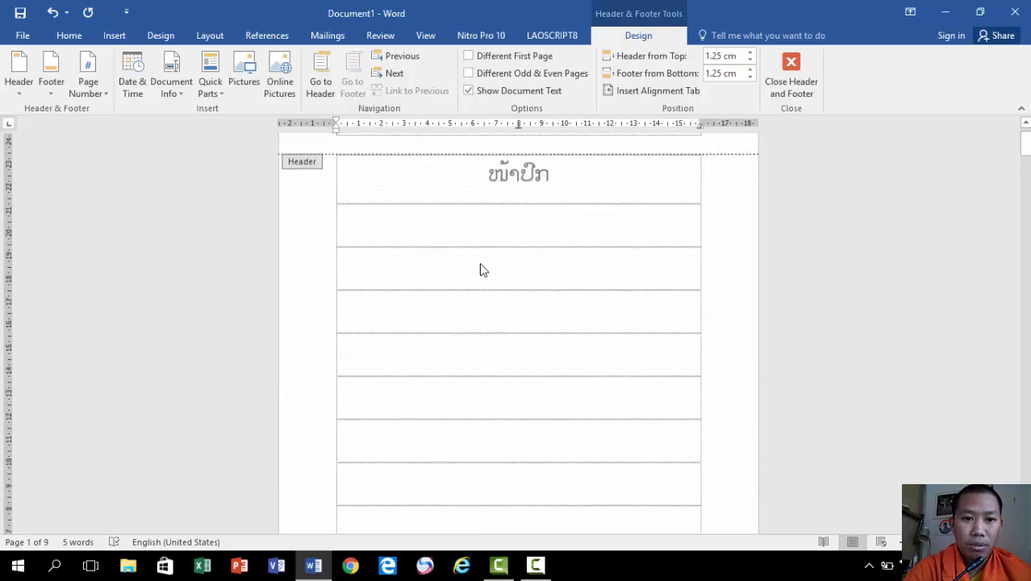
scroll(486, 287, "down", 3)
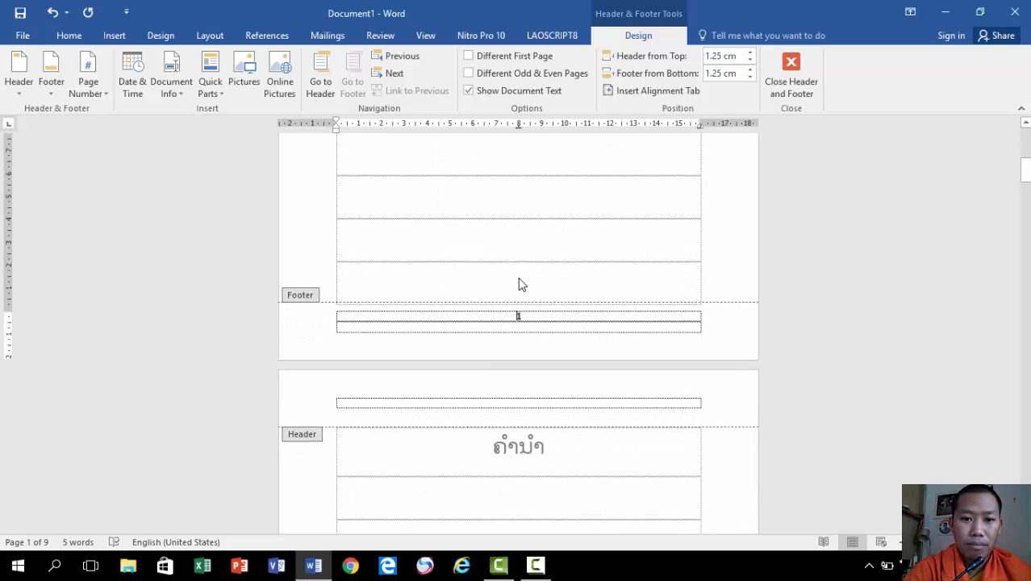
Leave footer editing and place the text cursor near the end of the cover page's body text
double_click(520, 284)
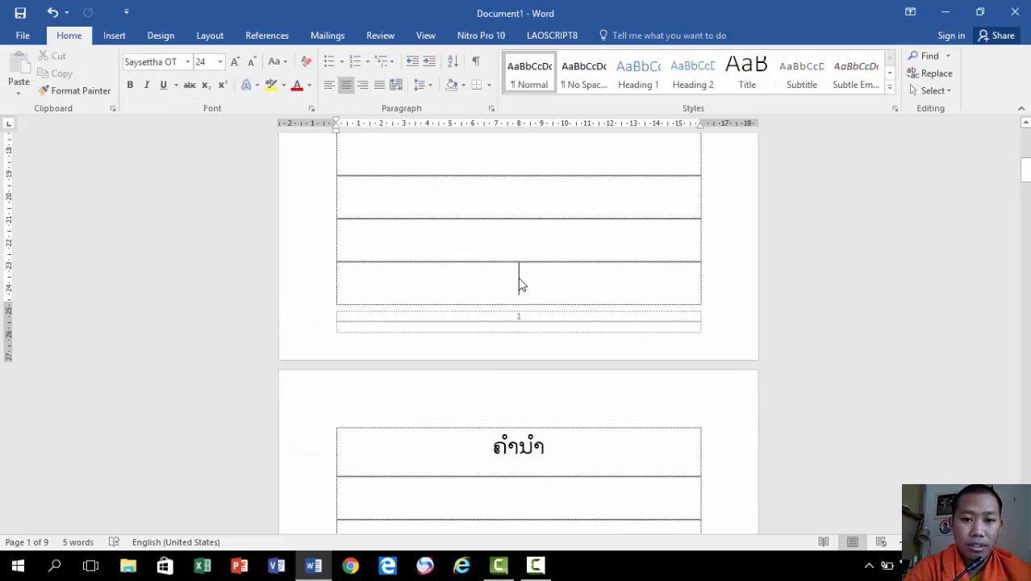
left_click(520, 266)
scroll(520, 249, "up", 3)
scroll(520, 249, "up", 3)
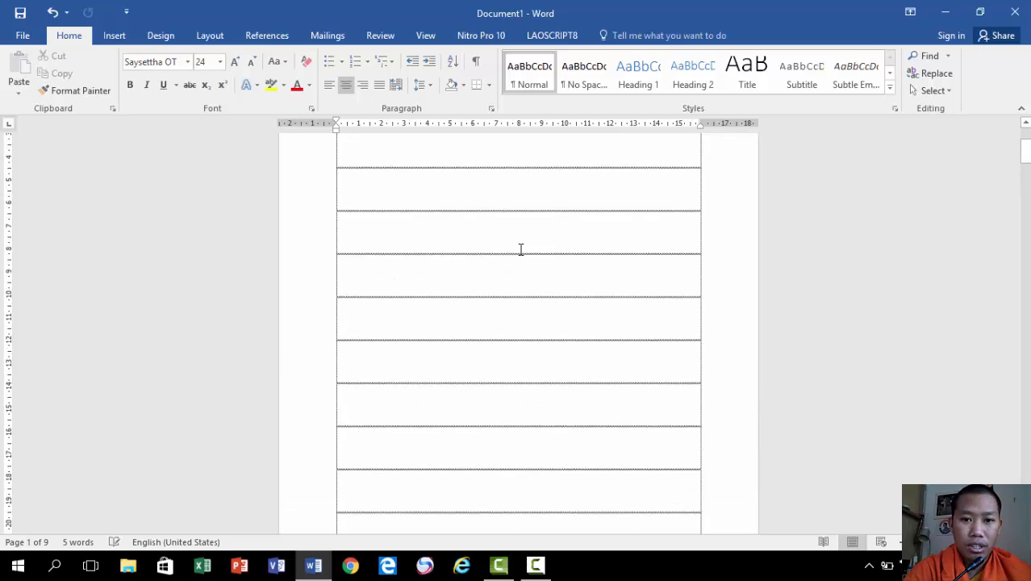
scroll(522, 250, "down", 6)
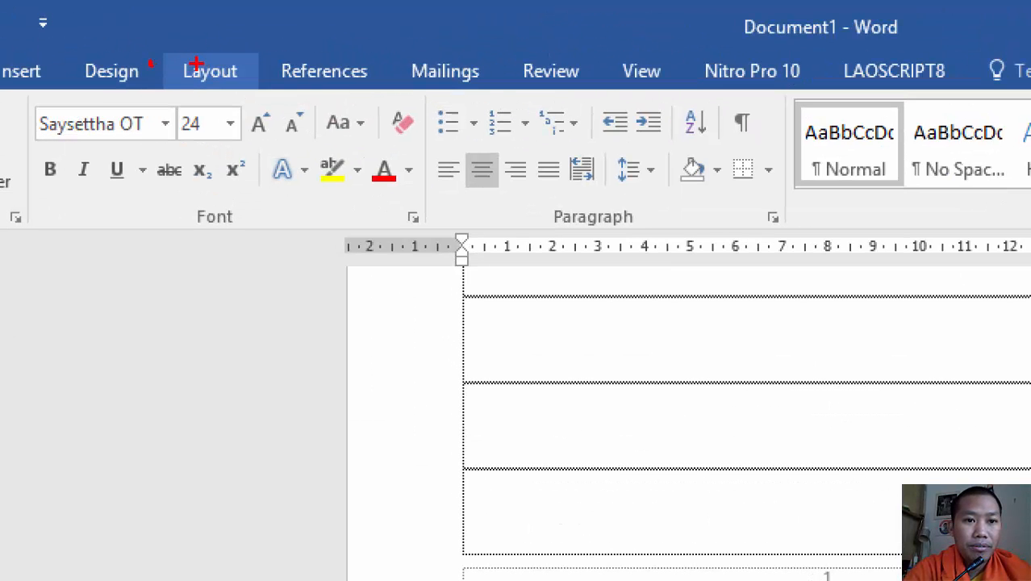
Insert a Next Page section break at the end of the cover page, just before the preface
mouse_move(216, 65)
left_mouse_down()
mouse_move(271, 105)
mouse_move(241, 24)
mouse_move(266, 112)
left_mouse_up()
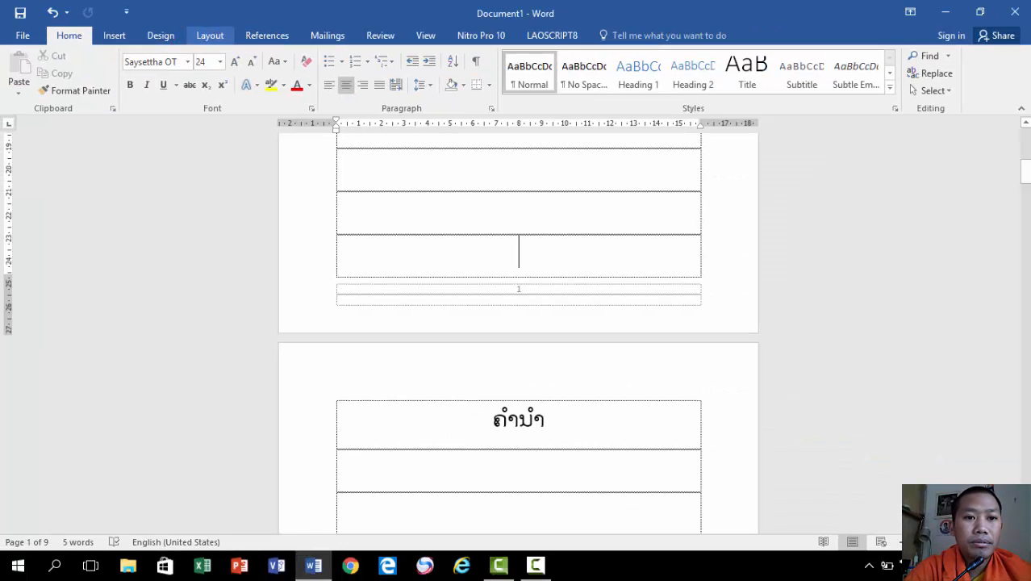
left_click(213, 77)
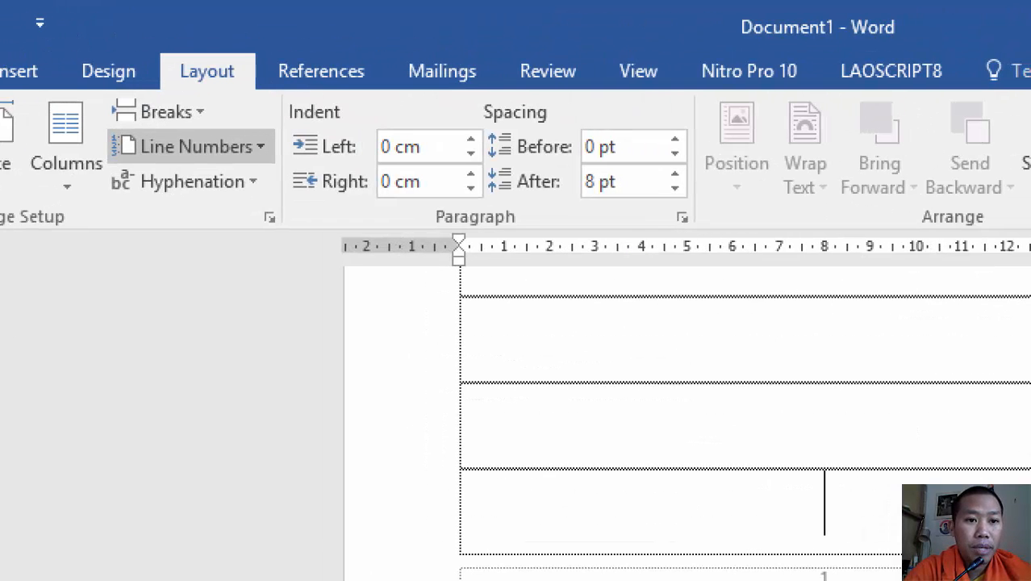
mouse_move(95, 91)
left_mouse_down()
mouse_move(224, 108)
mouse_move(120, 107)
mouse_move(206, 87)
left_mouse_up()
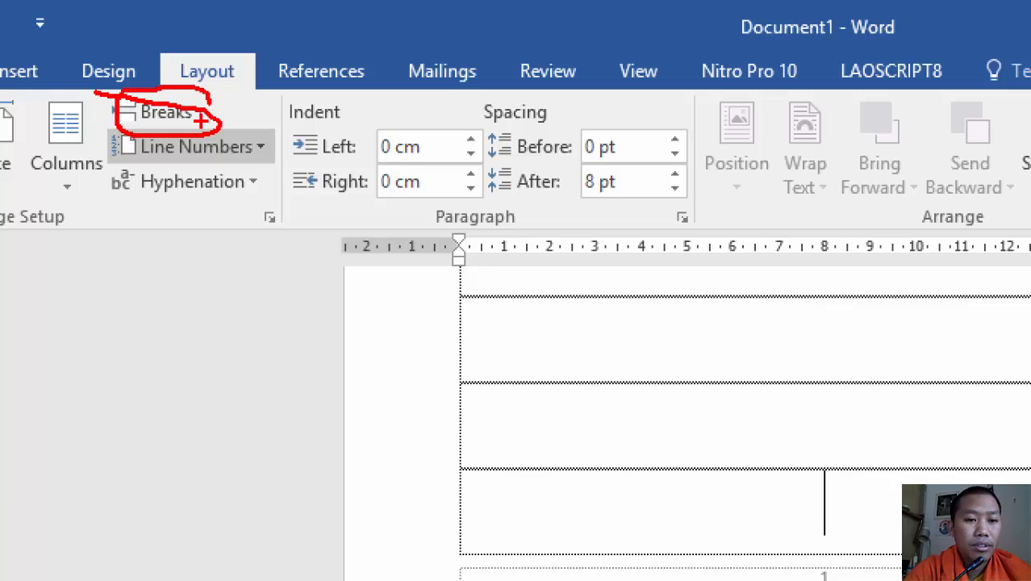
key("Escape")
left_click(189, 55)
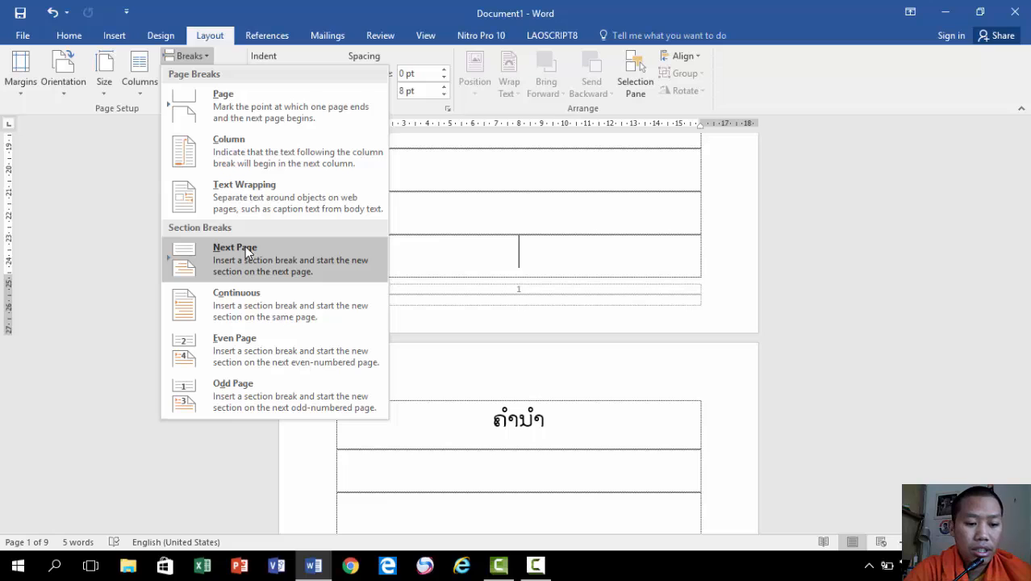
key("ctrl+1")
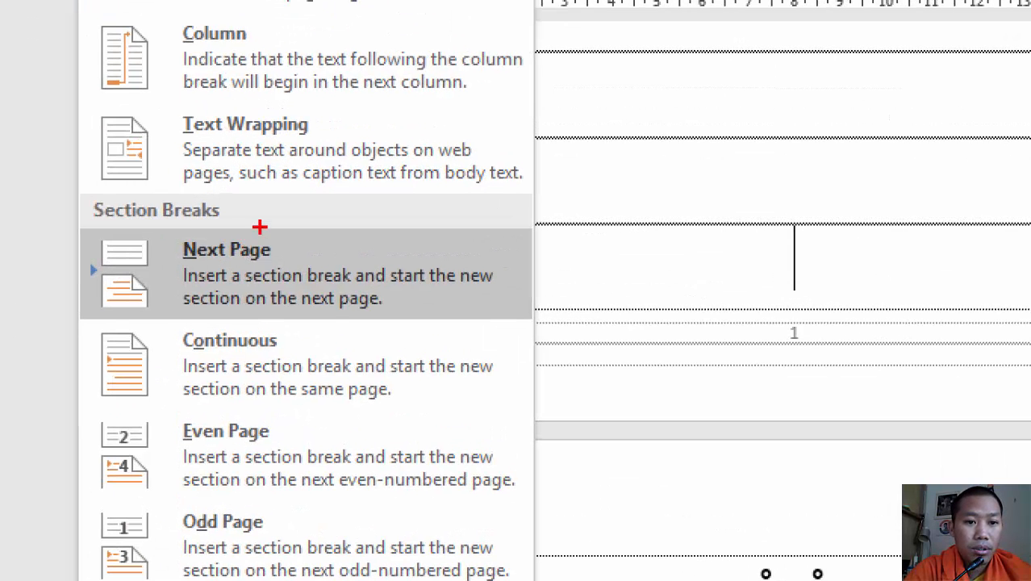
mouse_move(150, 238)
left_mouse_down()
mouse_move(194, 330)
mouse_move(363, 234)
mouse_move(167, 225)
mouse_move(152, 264)
left_mouse_up()
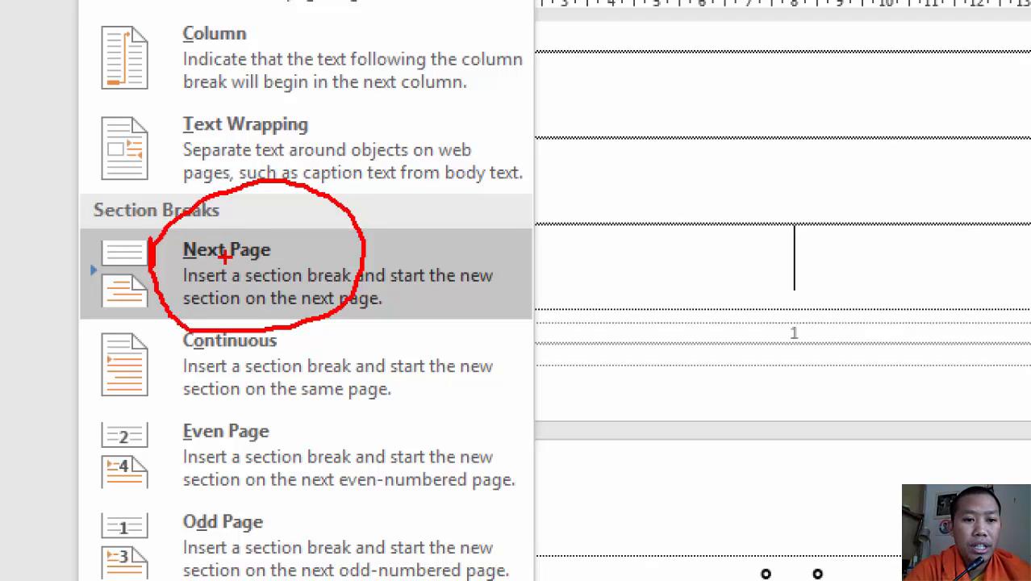
key("Escape")
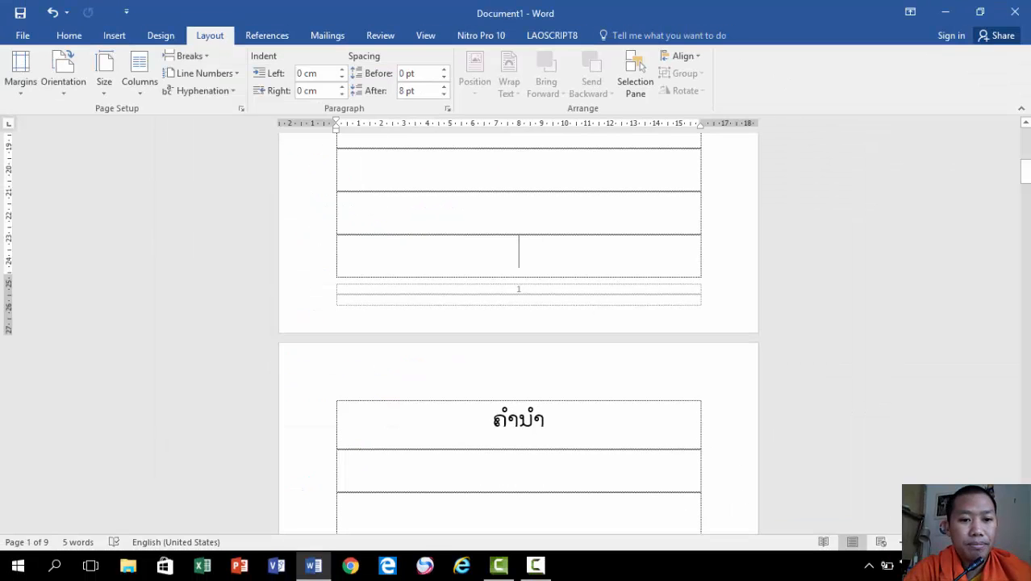
left_click(192, 62)
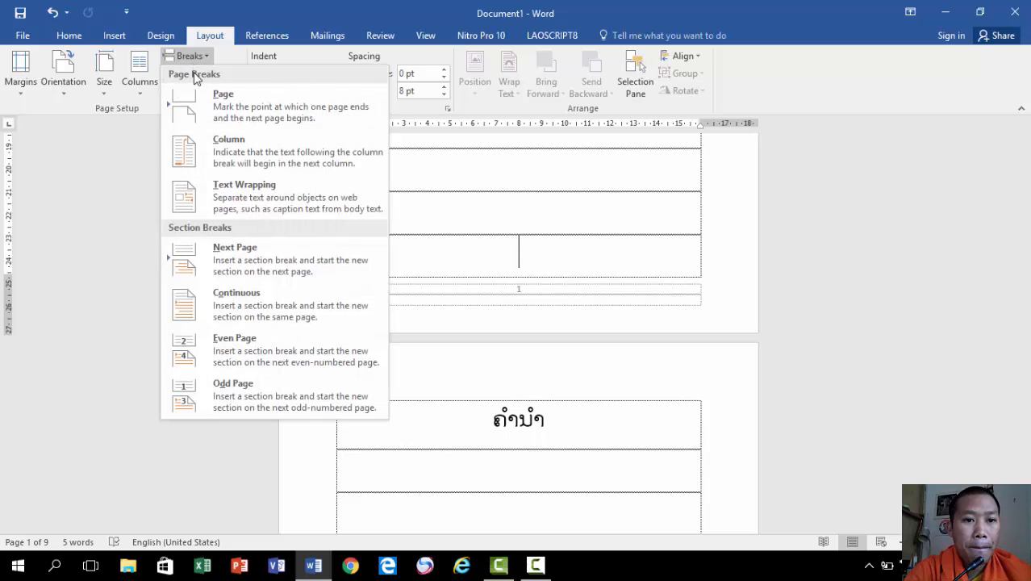
left_click(252, 243)
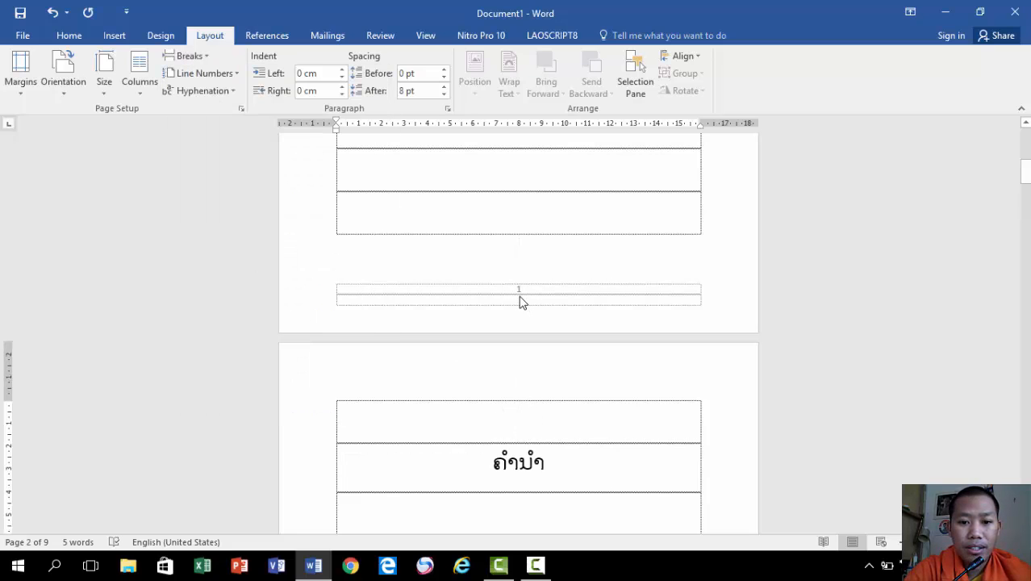
Check the footer page numbers from the cover page through the preface and acknowledgements to the contents page, and return to the cover
scroll(517, 379, "down", 10)
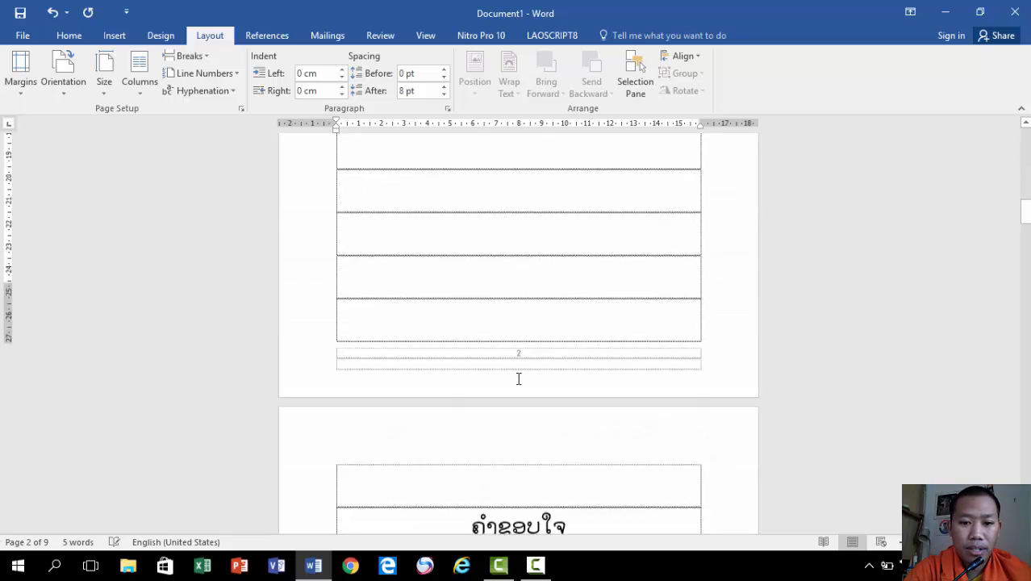
scroll(518, 378, "down", 5)
scroll(502, 202, "up", 4)
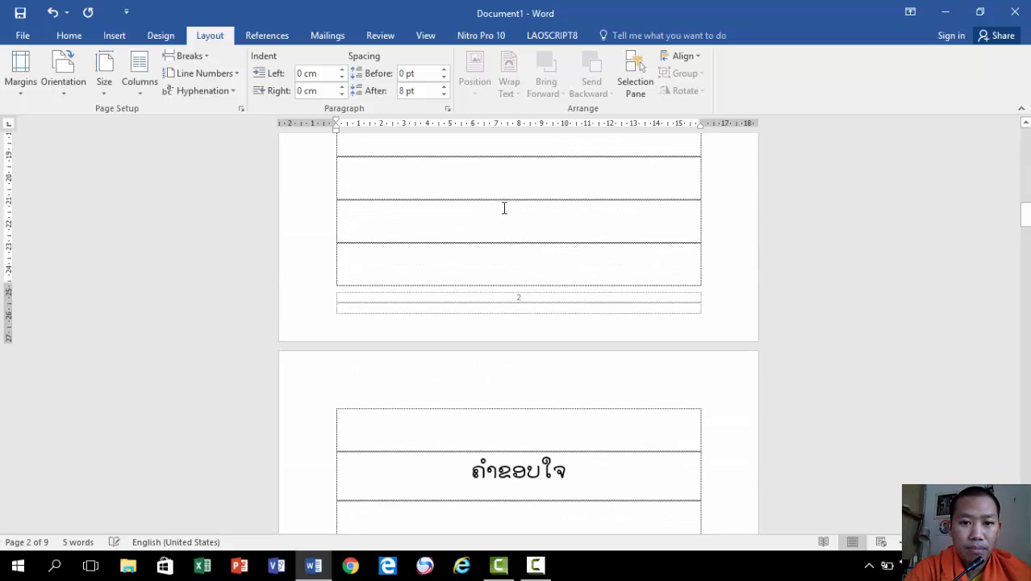
scroll(525, 248, "up", 10)
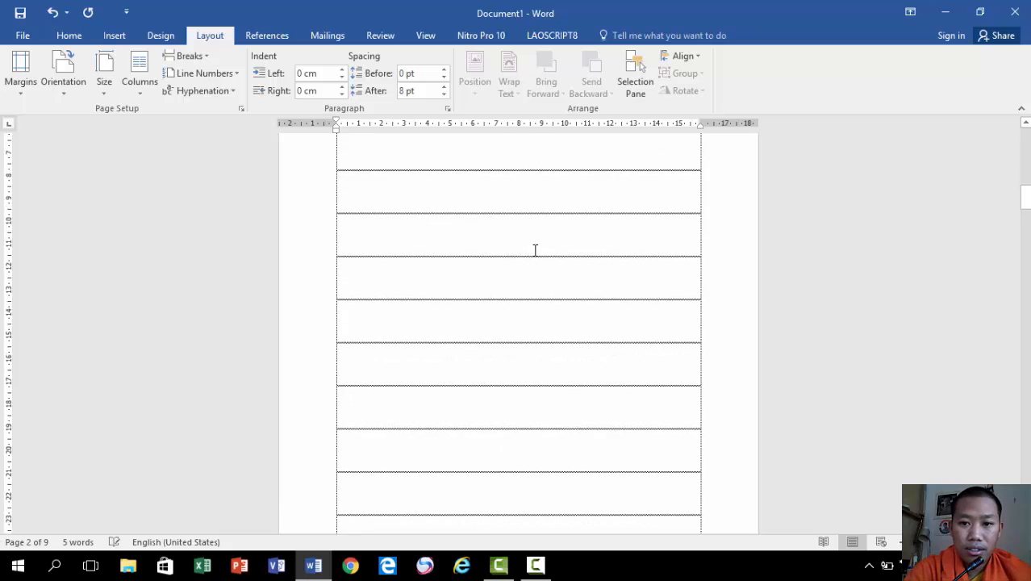
scroll(534, 250, "down", 10)
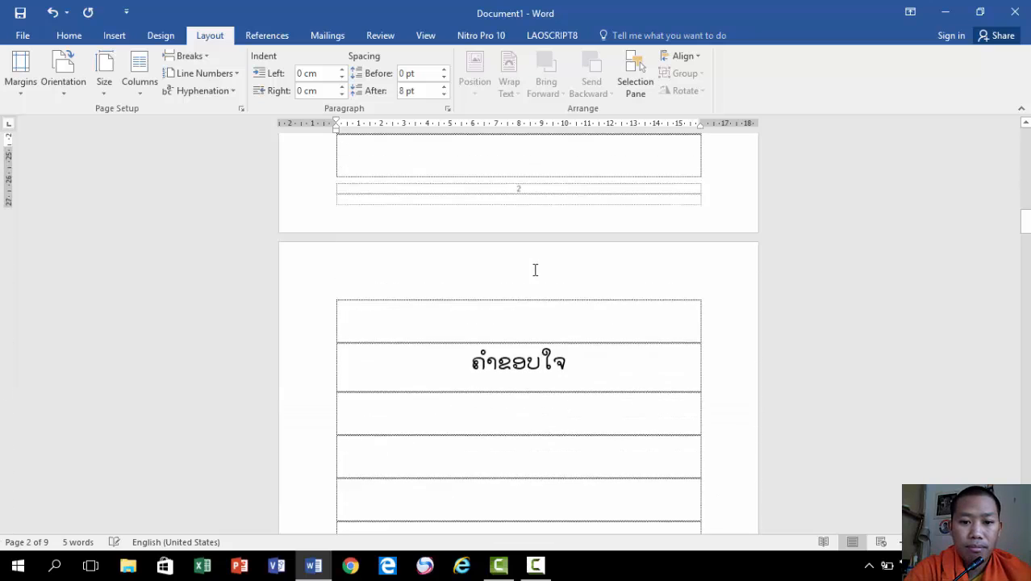
scroll(532, 282, "up", 3)
scroll(533, 283, "down", 9)
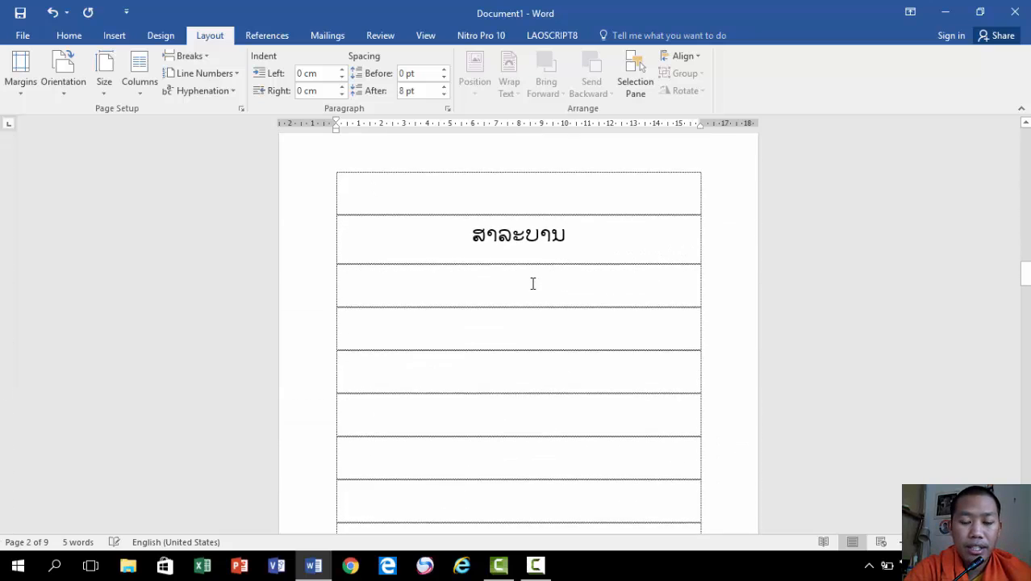
scroll(533, 283, "up", 3)
scroll(532, 283, "down", 4)
scroll(532, 284, "up", 10)
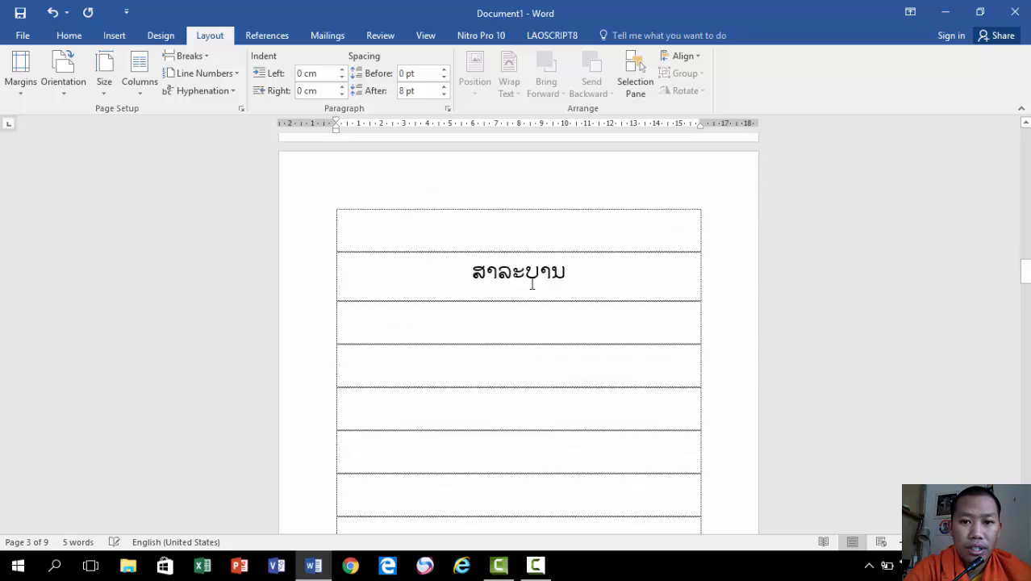
scroll(532, 281, "down", 3)
scroll(531, 282, "up", 10)
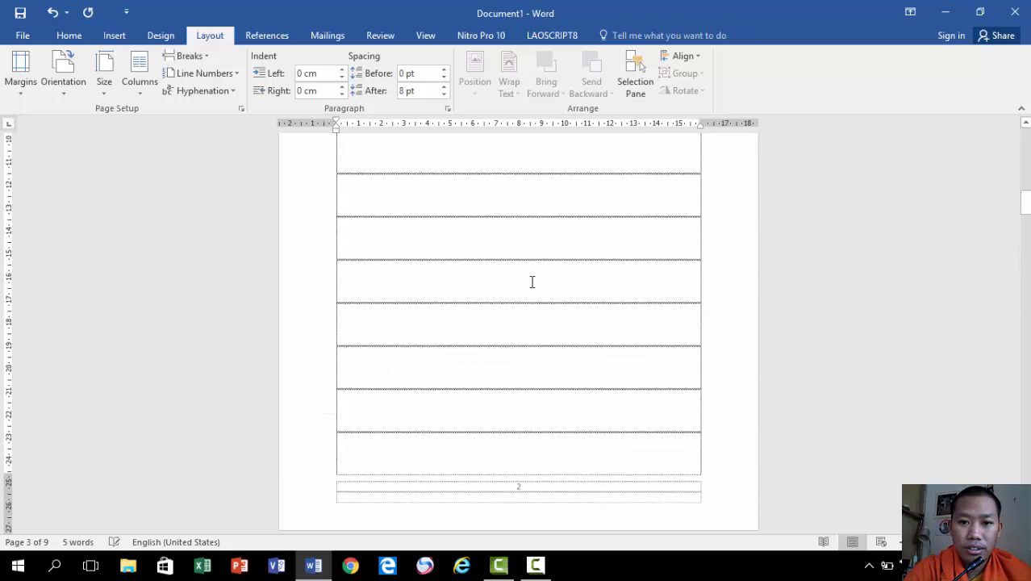
scroll(530, 281, "down", 10)
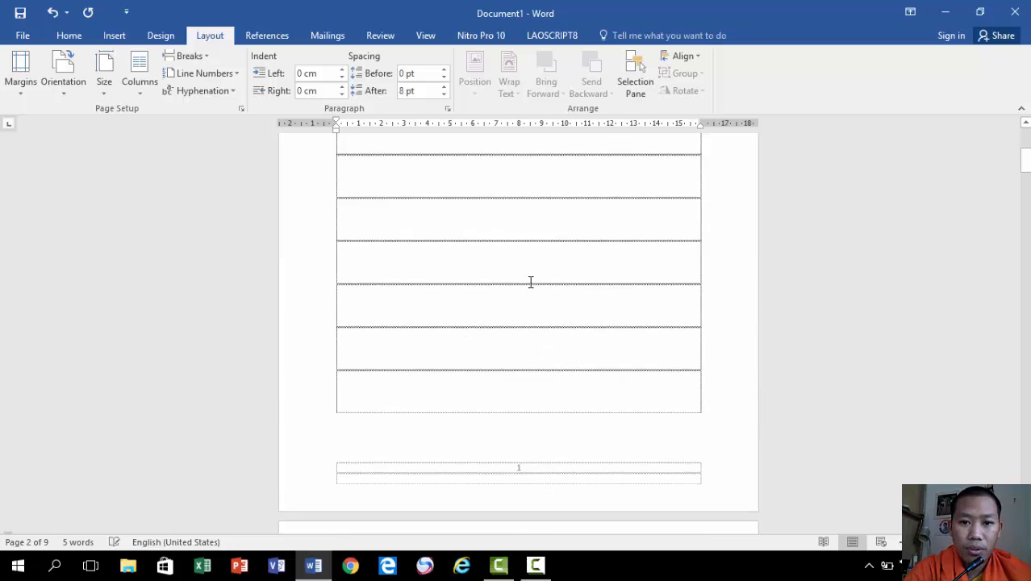
Examine the footer numbering page by page from the cover page up to the start of chapter 1
scroll(532, 282, "down", 8)
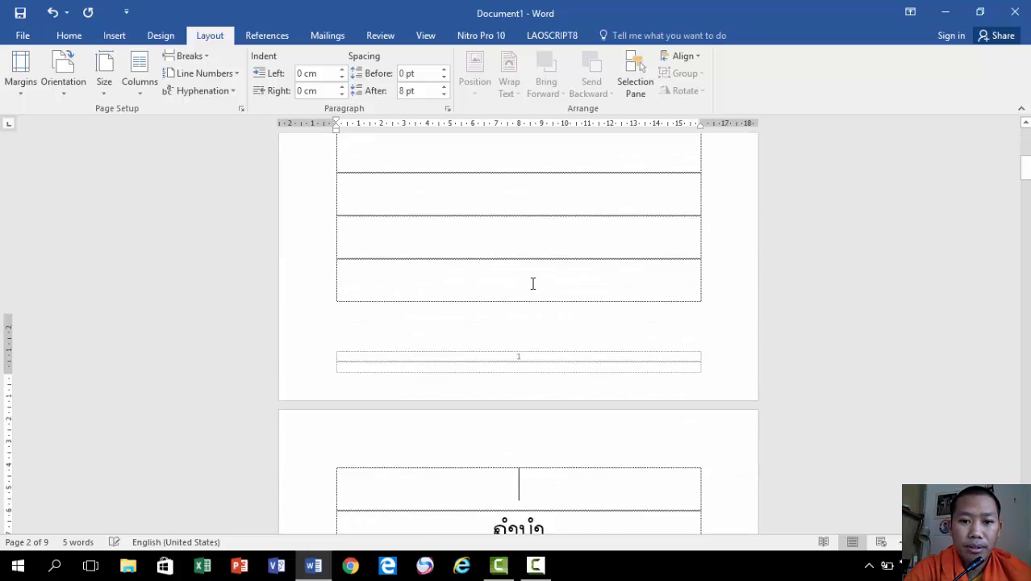
scroll(530, 283, "down", 10)
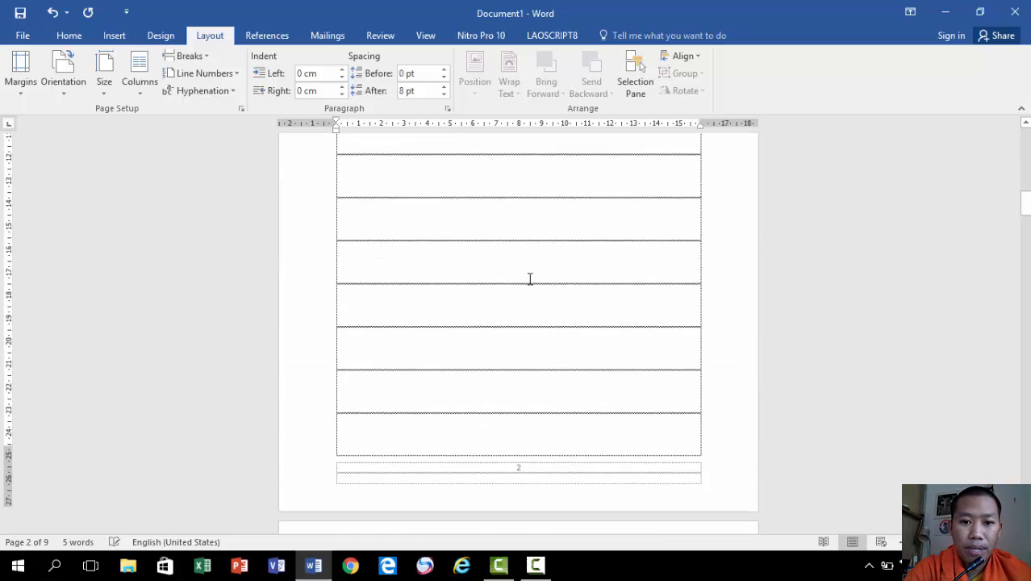
scroll(531, 288, "down", 10)
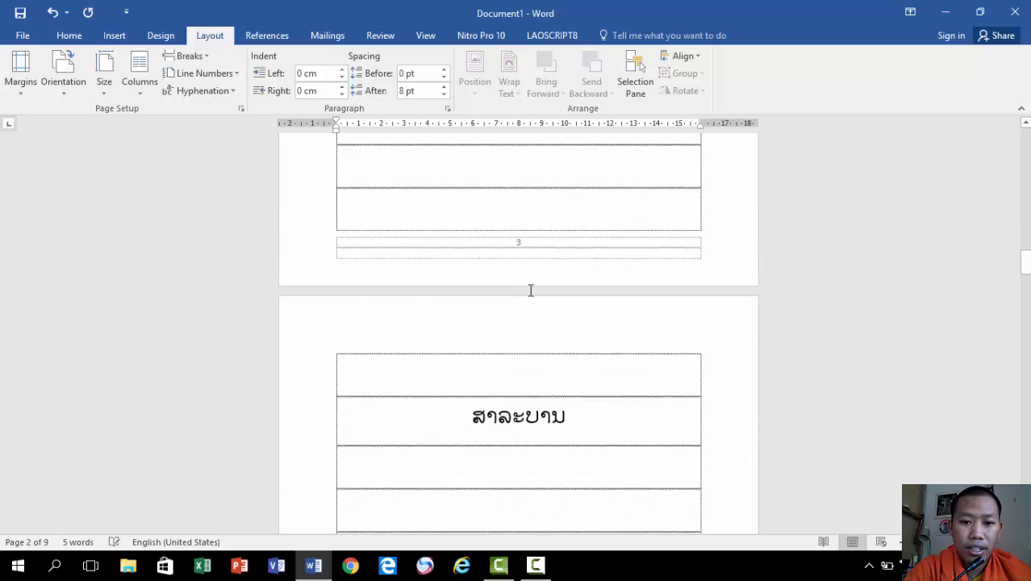
scroll(531, 292, "down", 3)
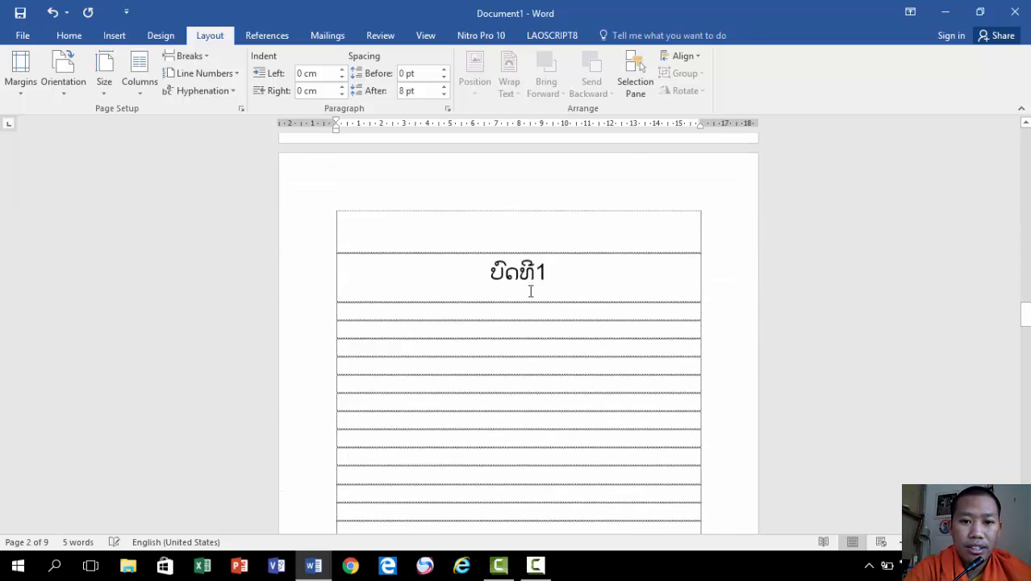
scroll(529, 291, "up", 3)
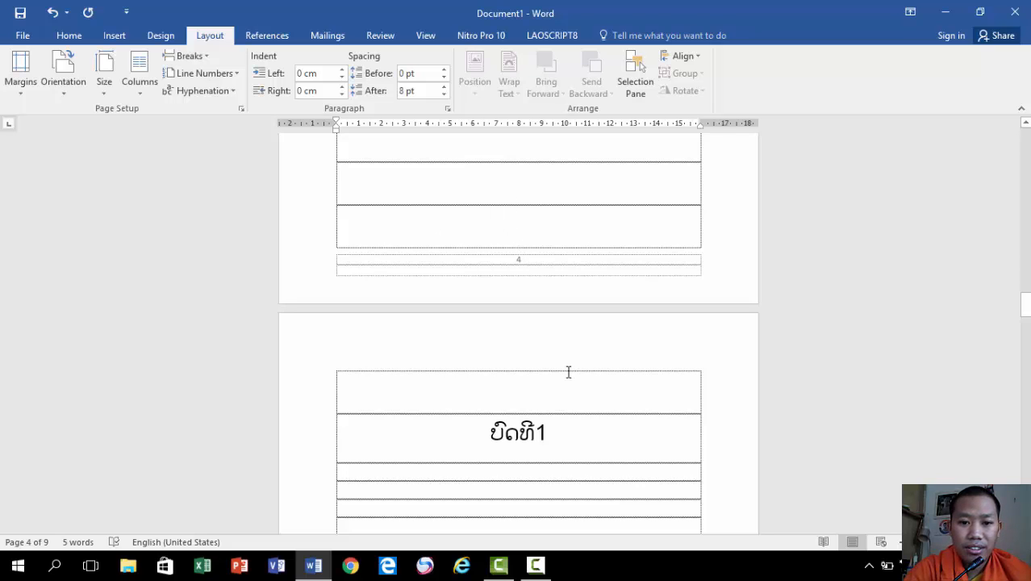
scroll(568, 372, "down", 3)
scroll(535, 339, "up", 3)
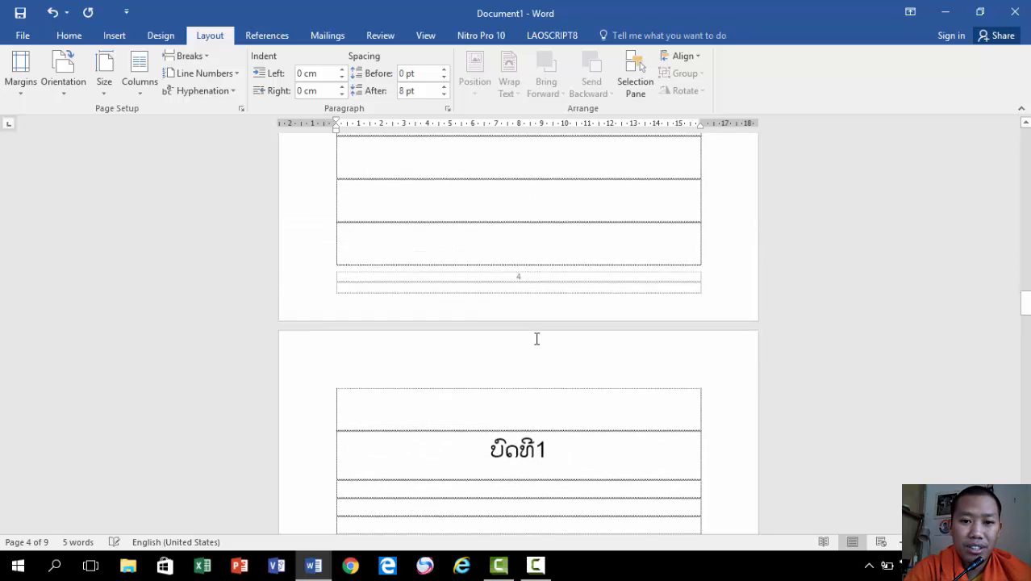
Insert a Next Page section break on the last line of the contents page, before the chapter 1 page
left_click(521, 246)
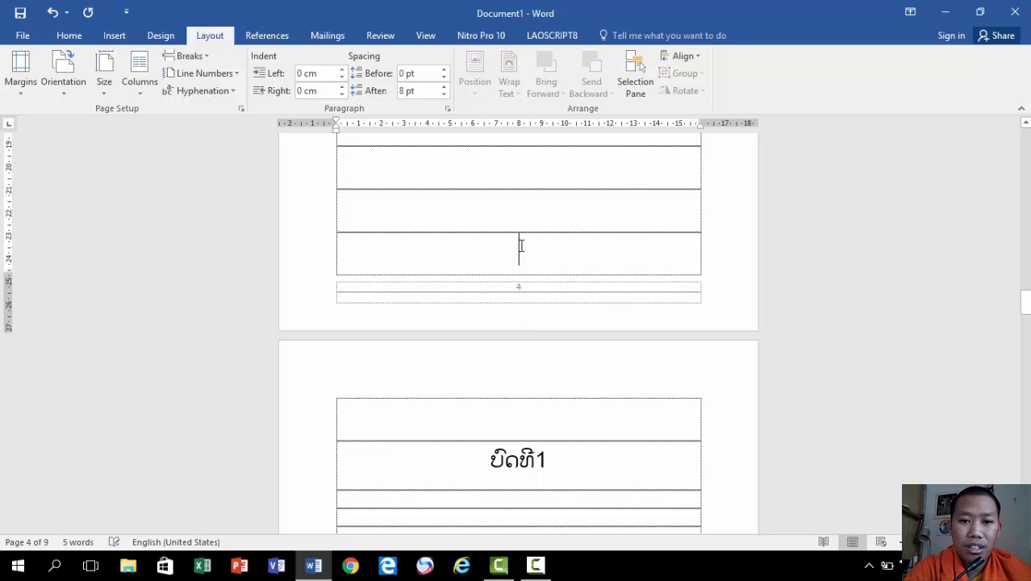
scroll(536, 258, "up", 6)
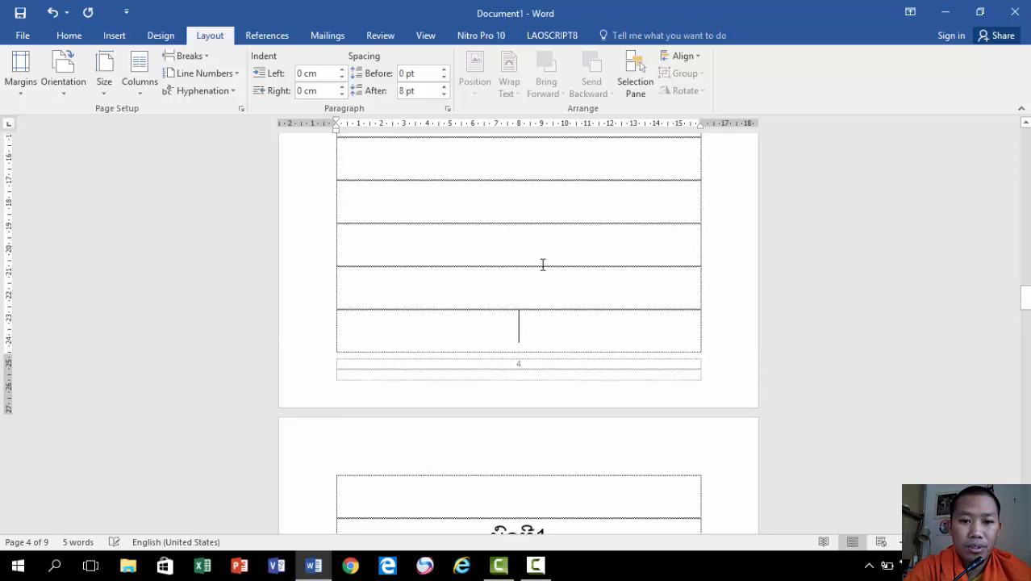
scroll(544, 269, "up", 5)
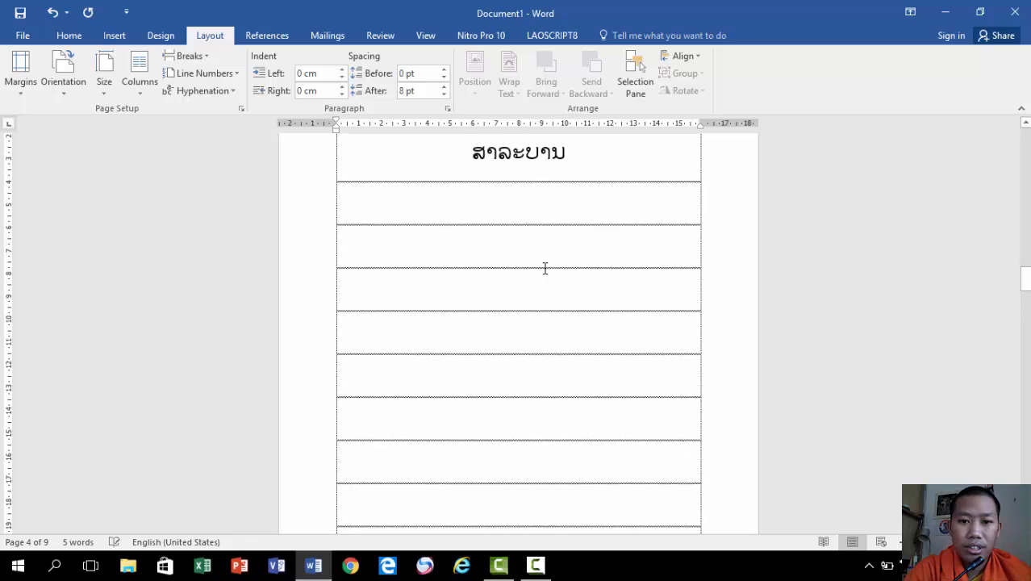
scroll(544, 268, "up", 8)
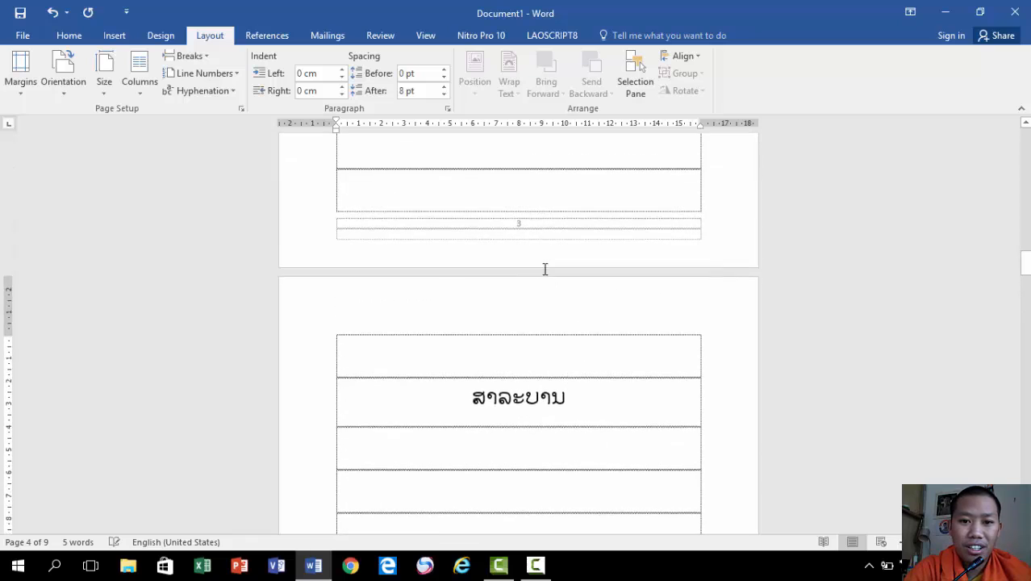
scroll(545, 269, "down", 10)
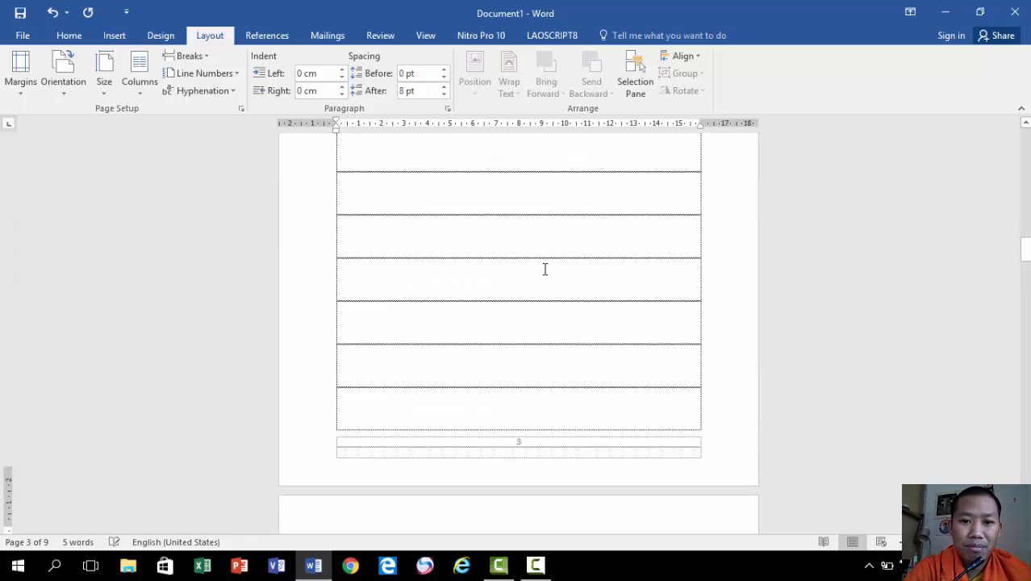
scroll(545, 276, "down", 4)
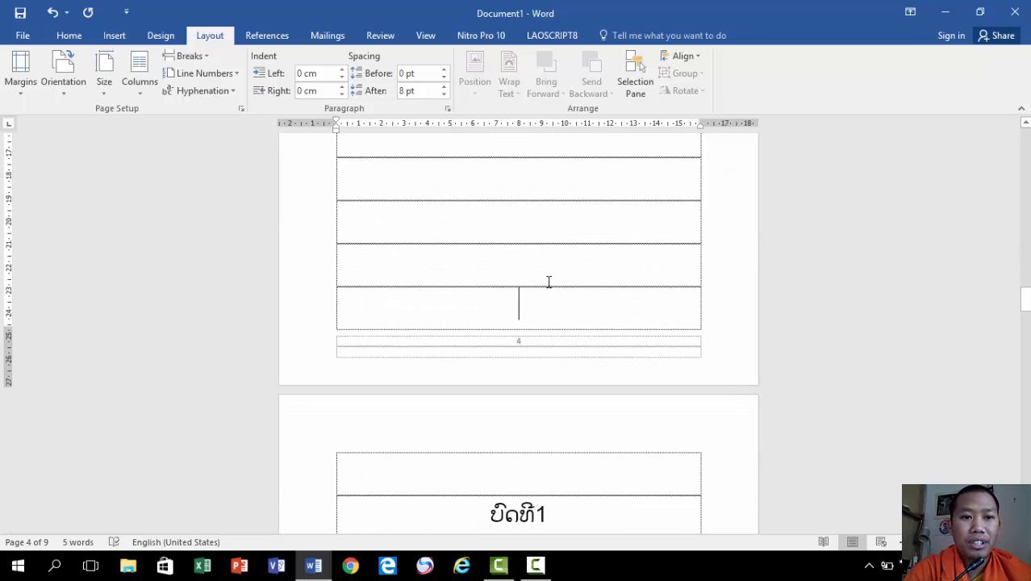
scroll(548, 282, "up", 3)
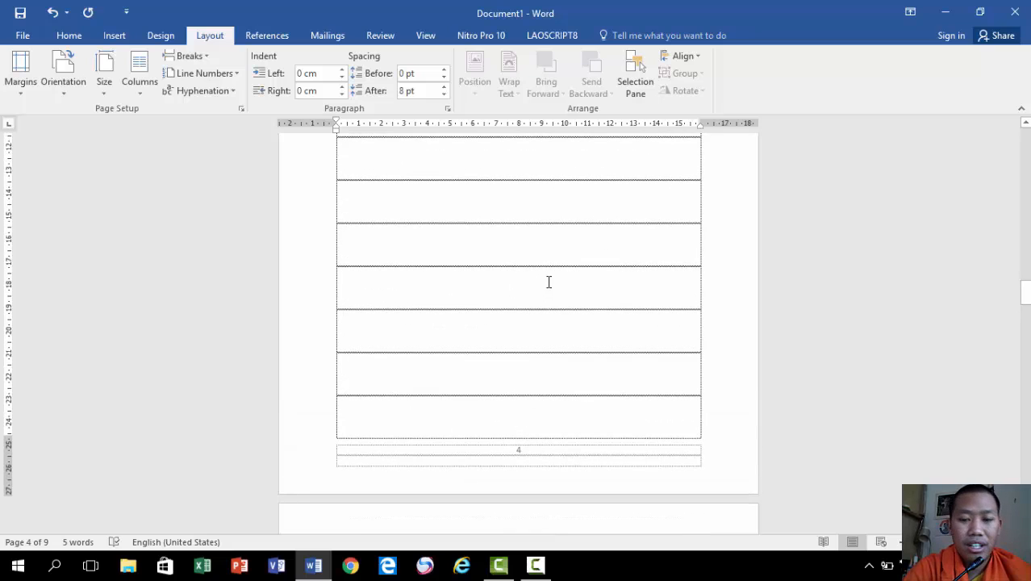
scroll(524, 380, "down", 2)
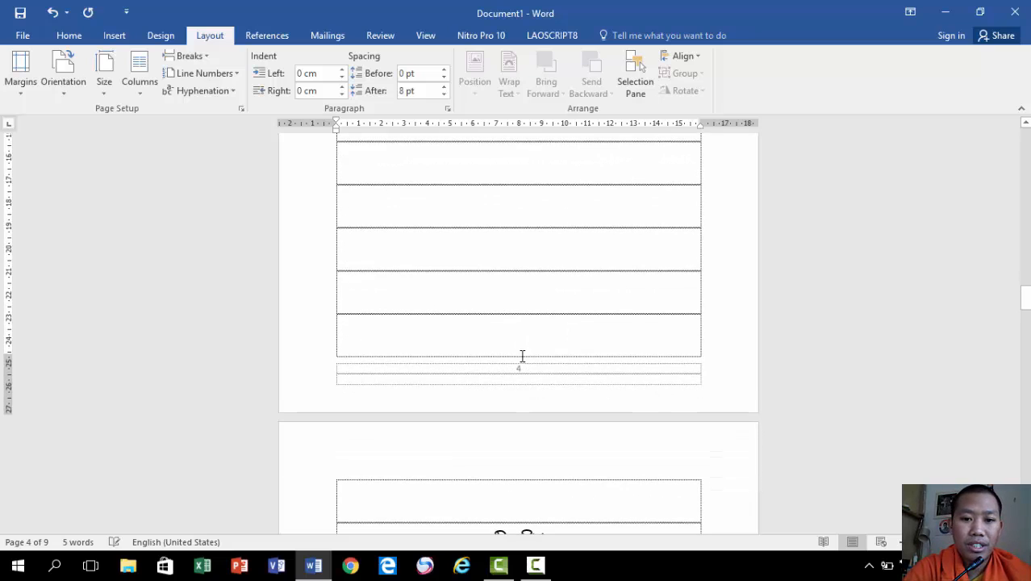
scroll(522, 330, "down", 6)
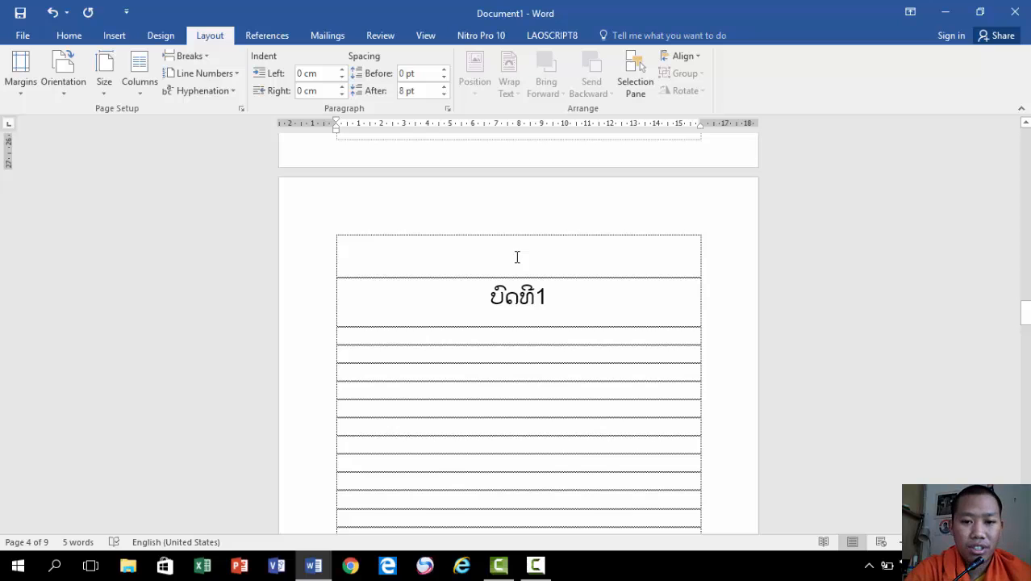
scroll(525, 282, "down", 1)
scroll(525, 288, "up", 6)
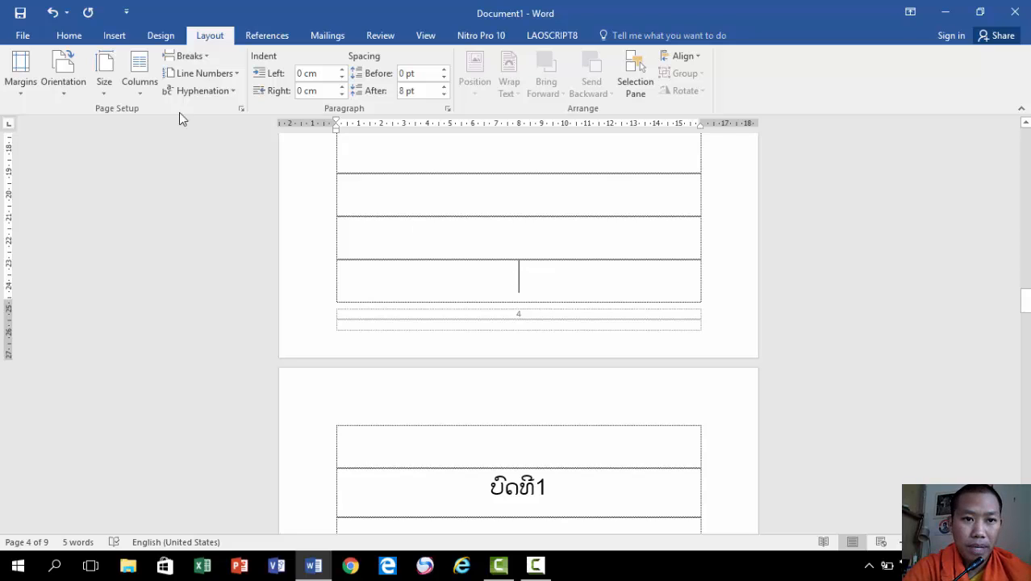
left_click(202, 57)
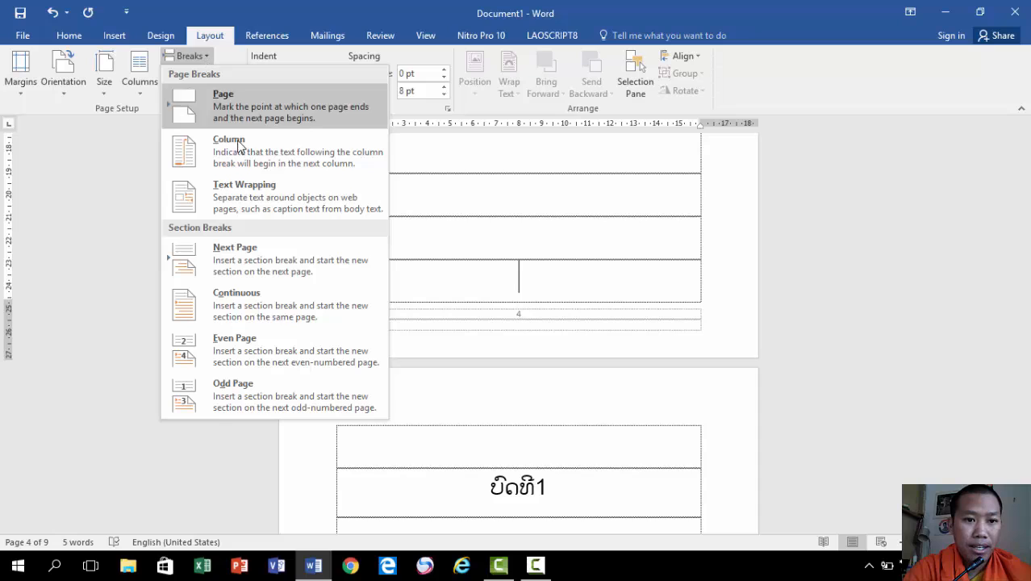
left_click(250, 258)
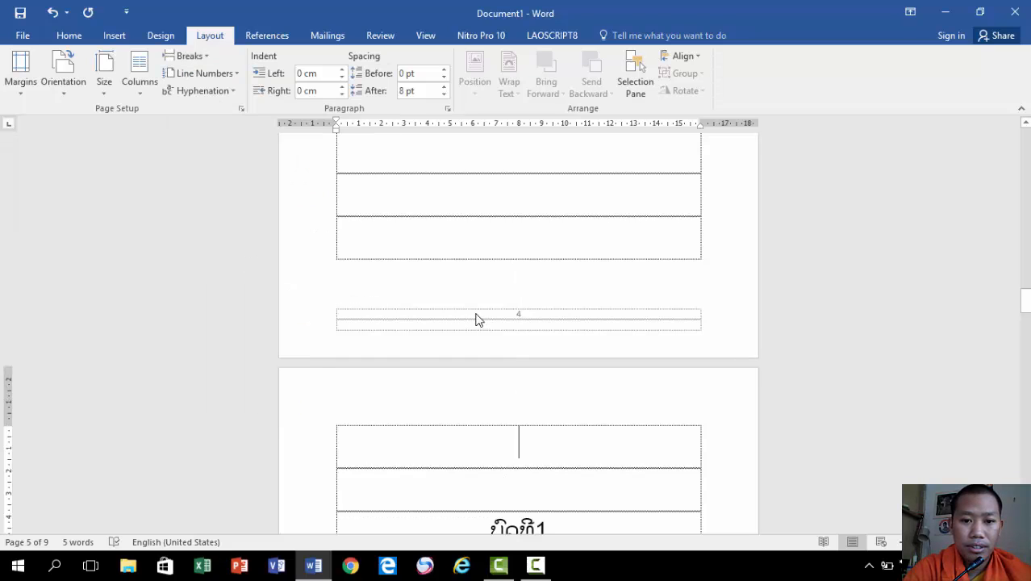
Delete the blank lines above the chapter 1 heading ບົດທີ1 and centre the heading at the start of its page
scroll(476, 320, "down", 4)
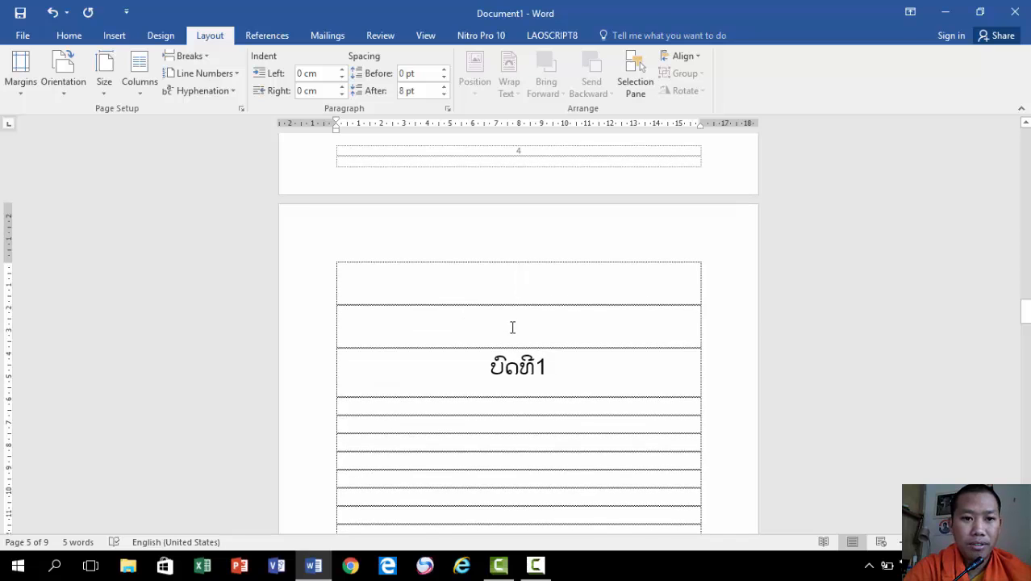
key("BackSpace")
key("BackSpace")
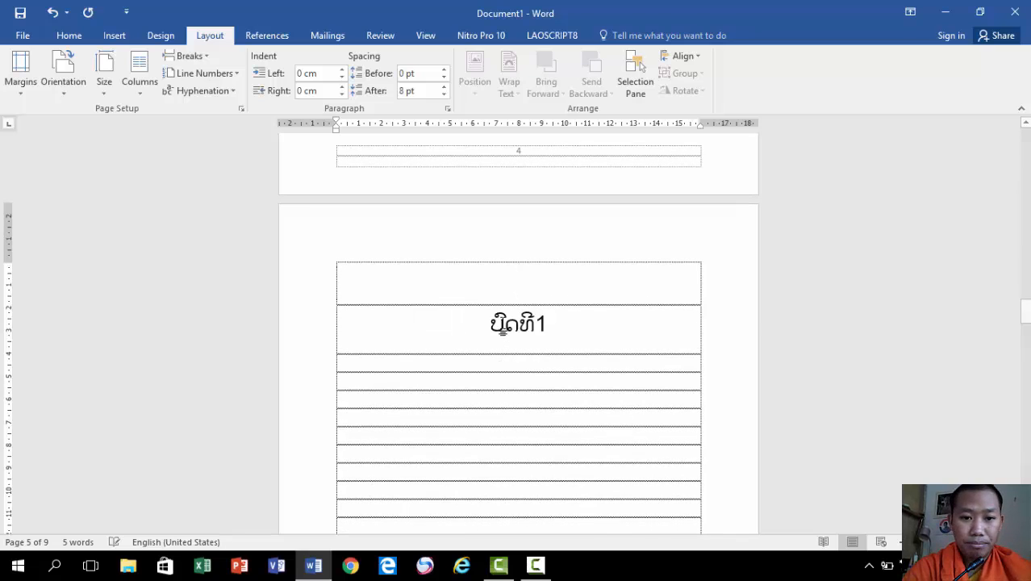
left_click(495, 421)
key("BackSpace")
key("BackSpace")
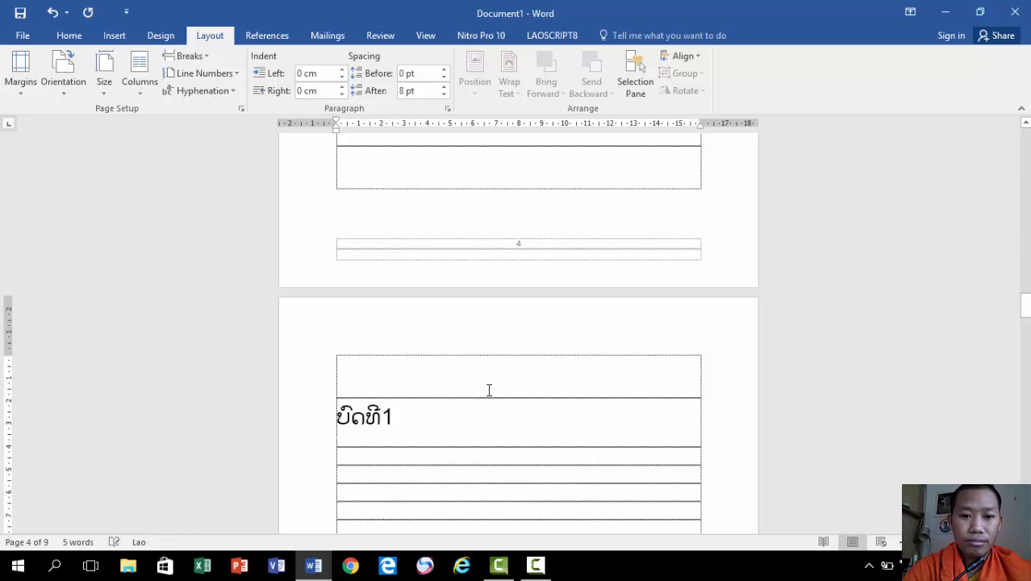
left_click(73, 37)
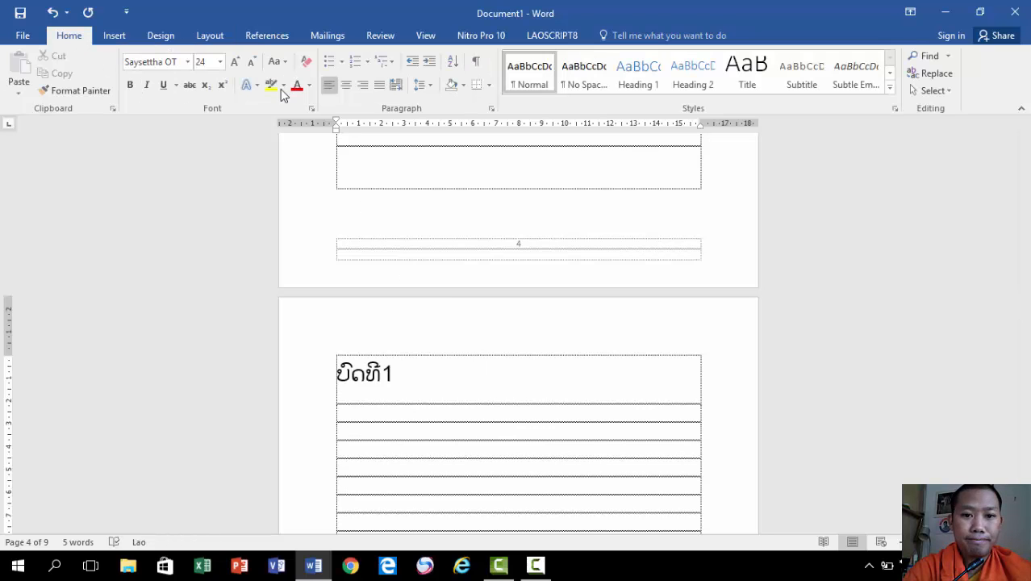
left_click(345, 84)
Delete blank lines directly above the contents heading ສາລະບານ and centre the heading
scroll(507, 203, "up", 6)
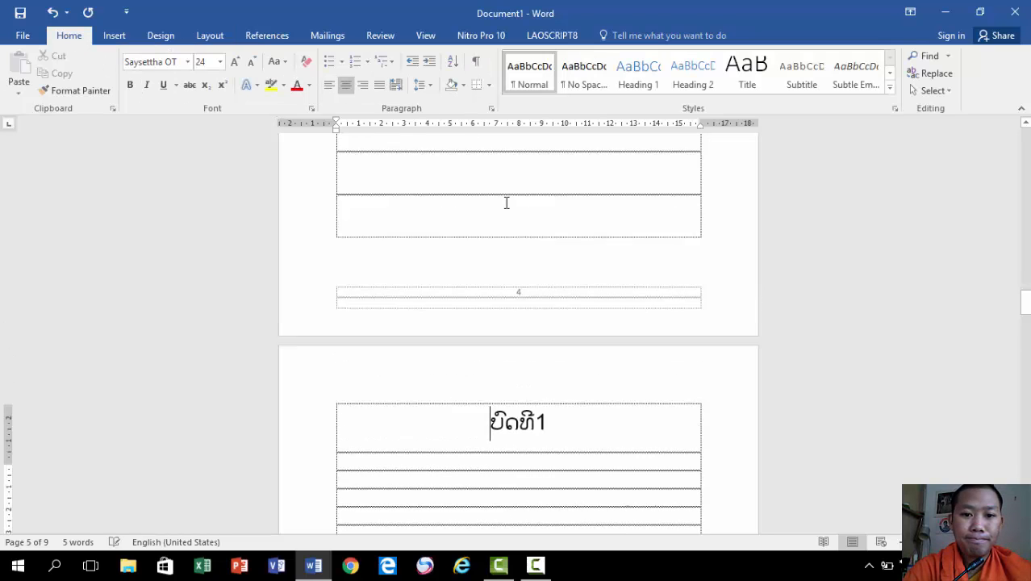
left_click(472, 220)
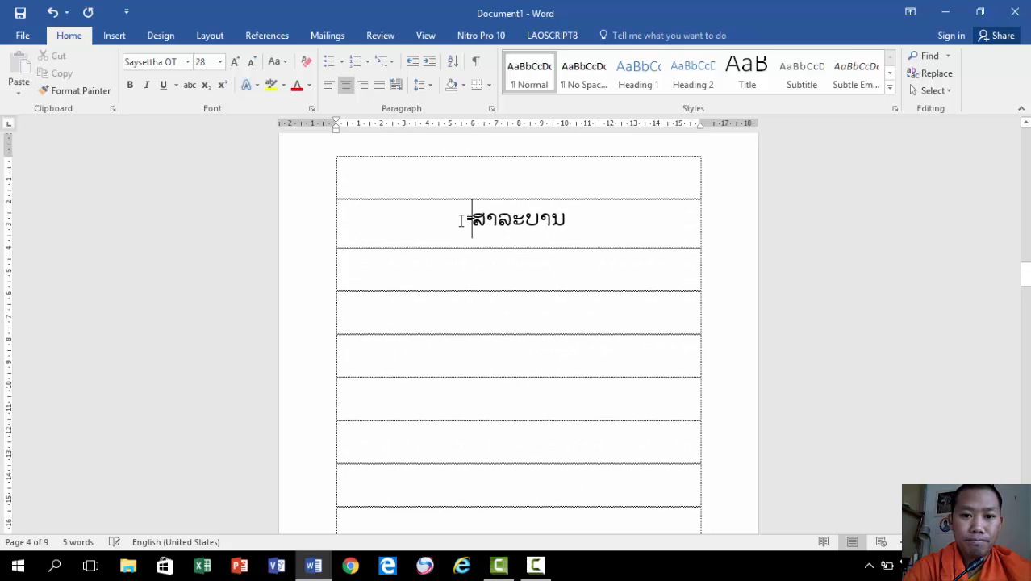
key("BackSpace")
key("BackSpace")
left_click(346, 85)
Delete the blank lines above the acknowledgements heading ຄຳຂອບໃຈ and centre the heading
scroll(548, 192, "up", 10)
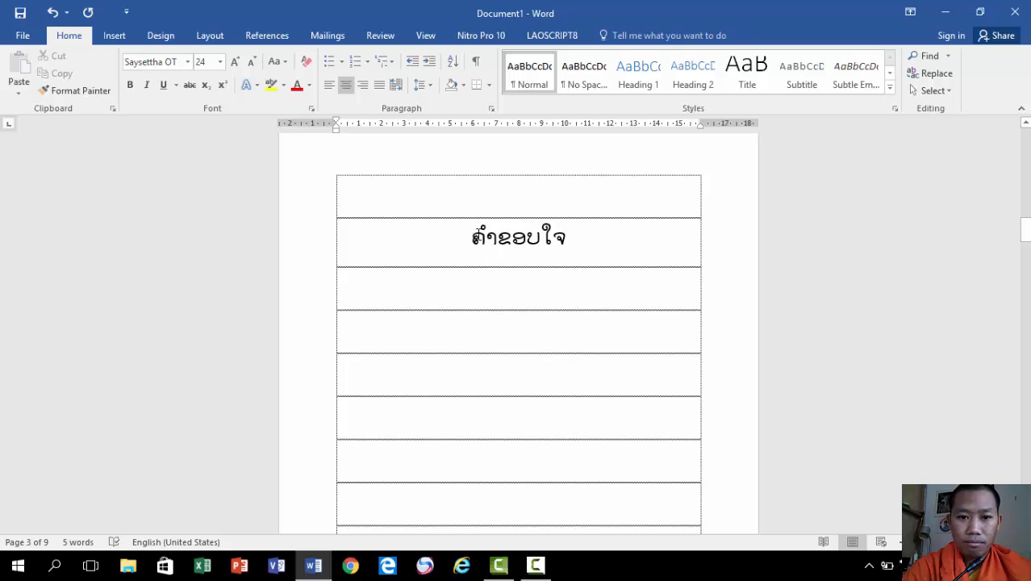
key("BackSpace")
key("BackSpace")
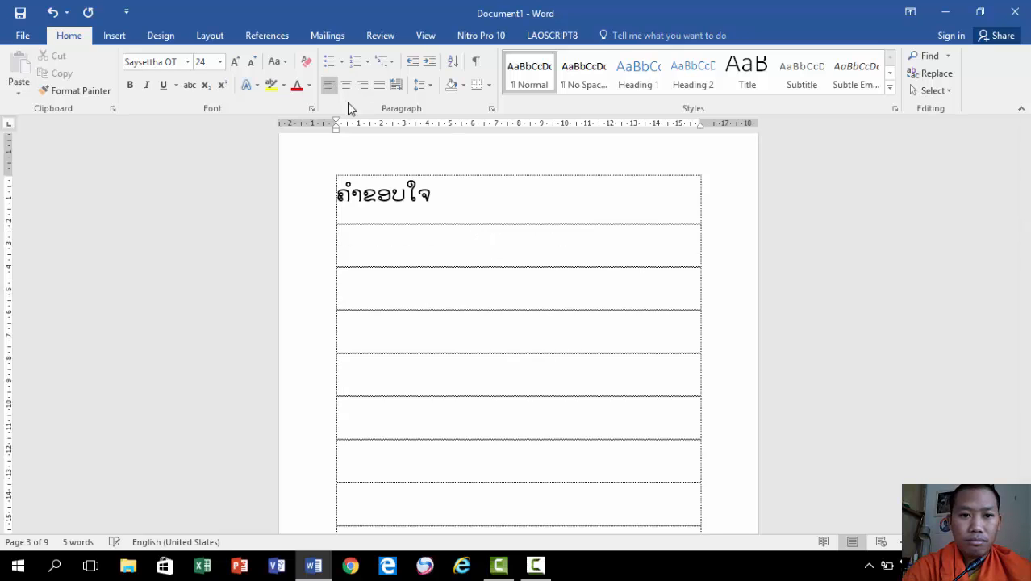
left_click(346, 85)
Delete the blank lines above the preface heading ຄຳນຳ and centre the heading on the page after the cover
scroll(501, 168, "up", 15)
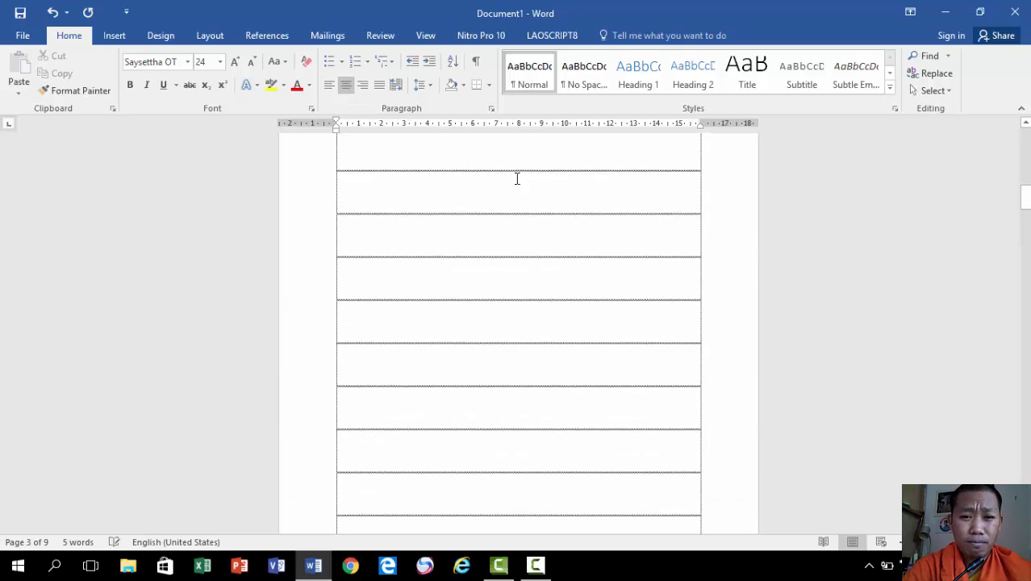
scroll(517, 179, "up", 3)
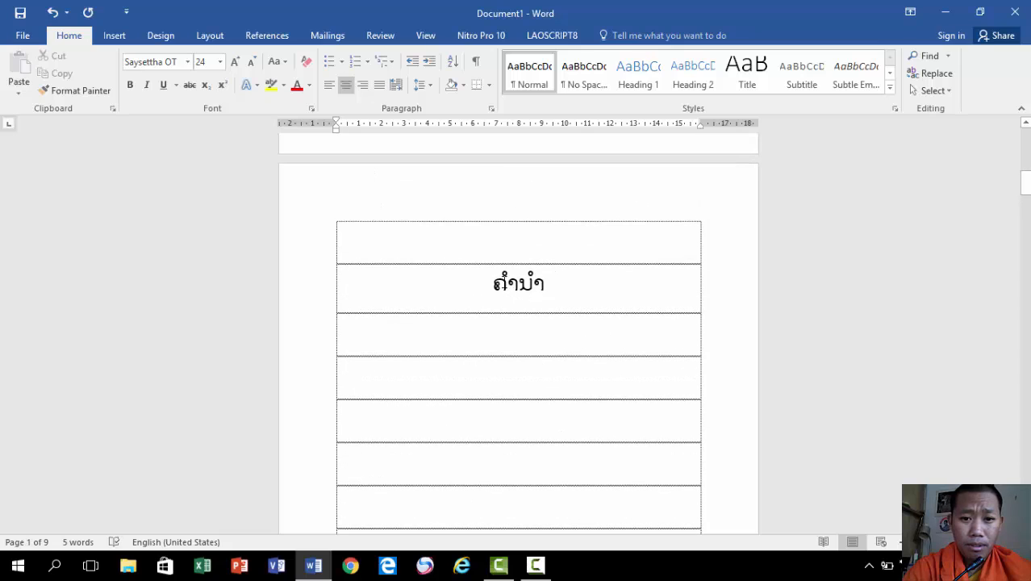
left_click(493, 284)
key("BackSpace")
key("BackSpace")
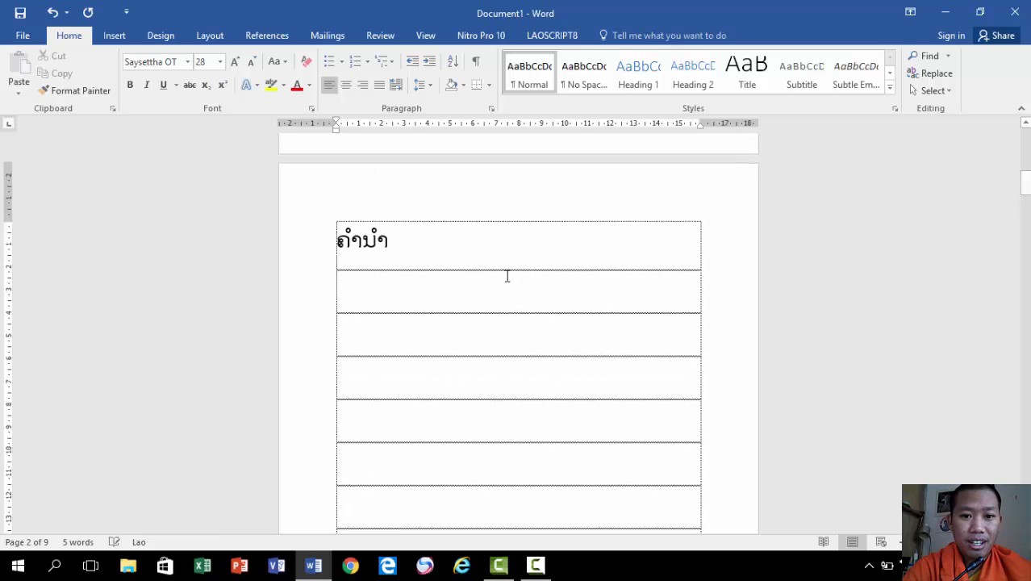
left_click(347, 85)
Look over the cover page and open its footer for editing
scroll(449, 170, "up", 8)
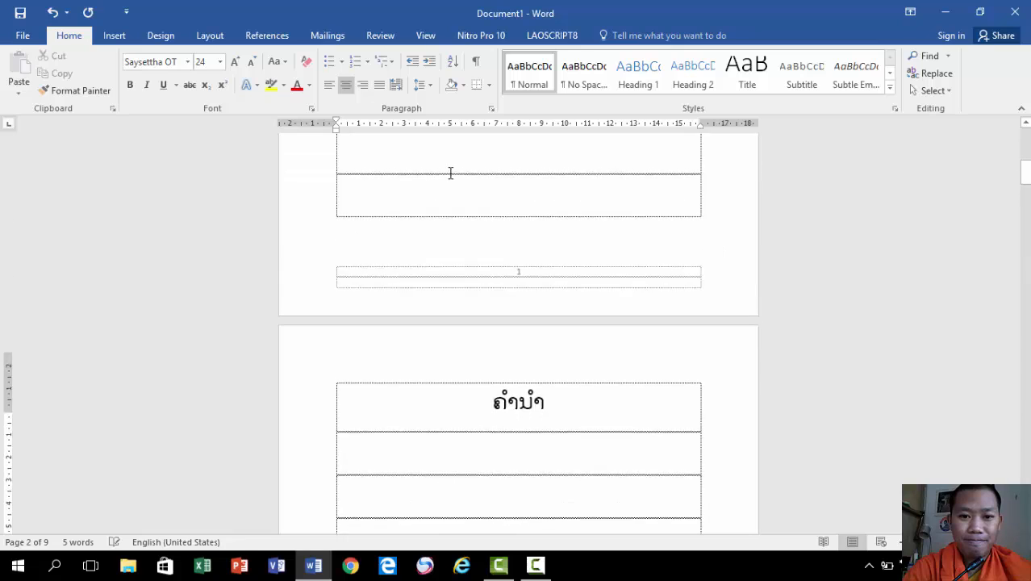
scroll(575, 284, "up", 10)
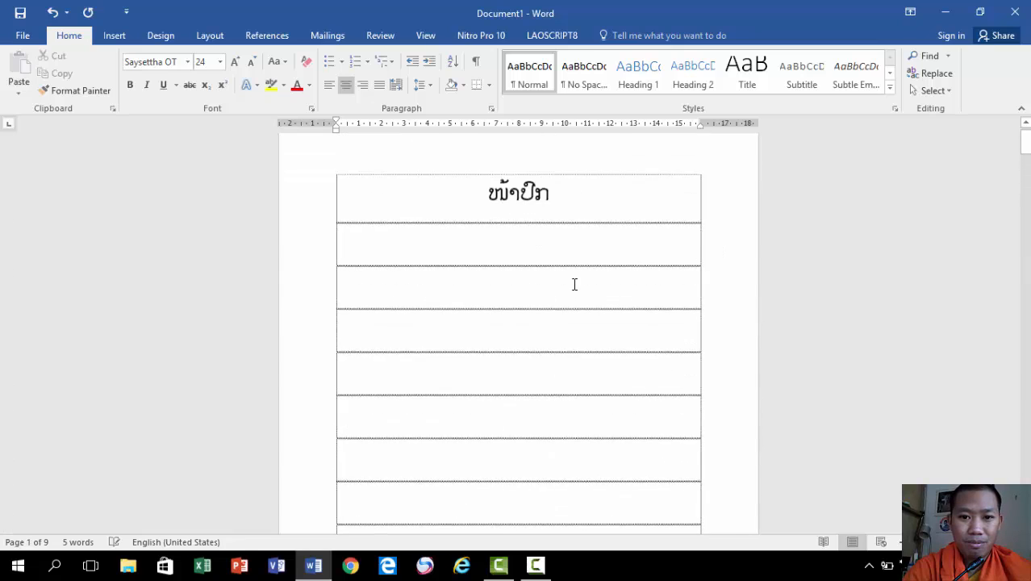
scroll(510, 258, "down", 1)
scroll(515, 266, "down", 3)
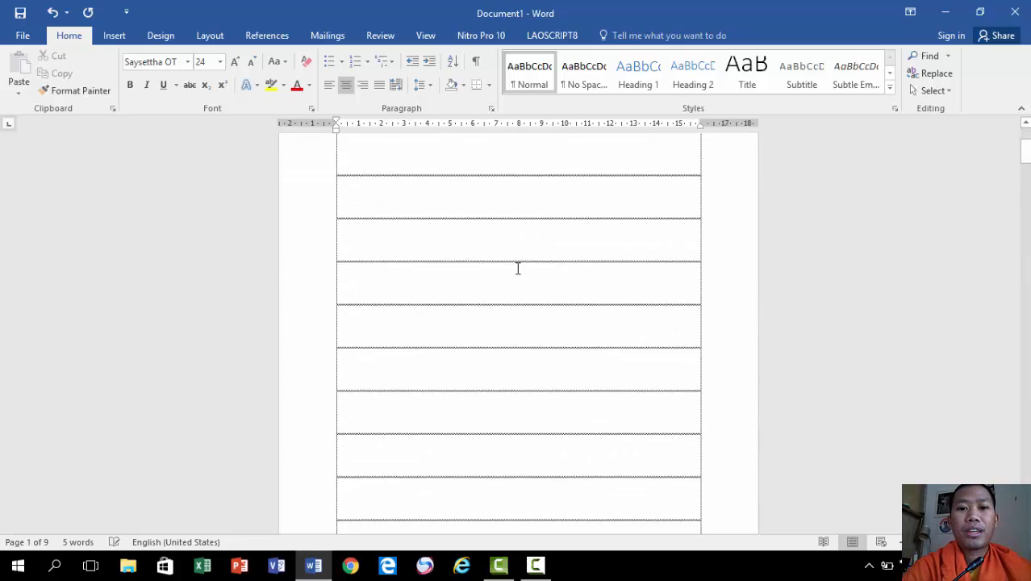
scroll(518, 269, "up", 2)
scroll(520, 265, "down", 4)
scroll(516, 259, "down", 5)
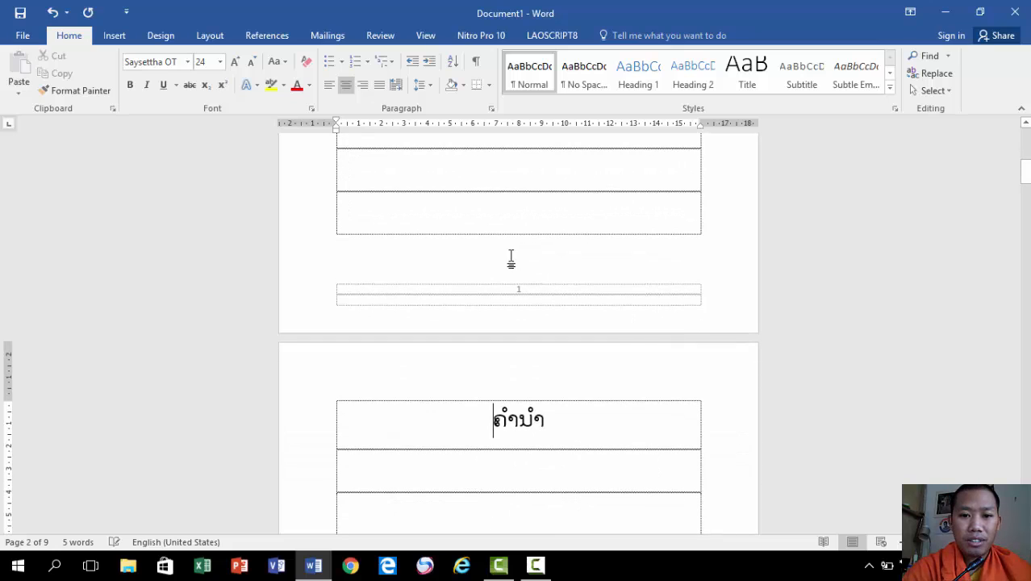
double_click(532, 297)
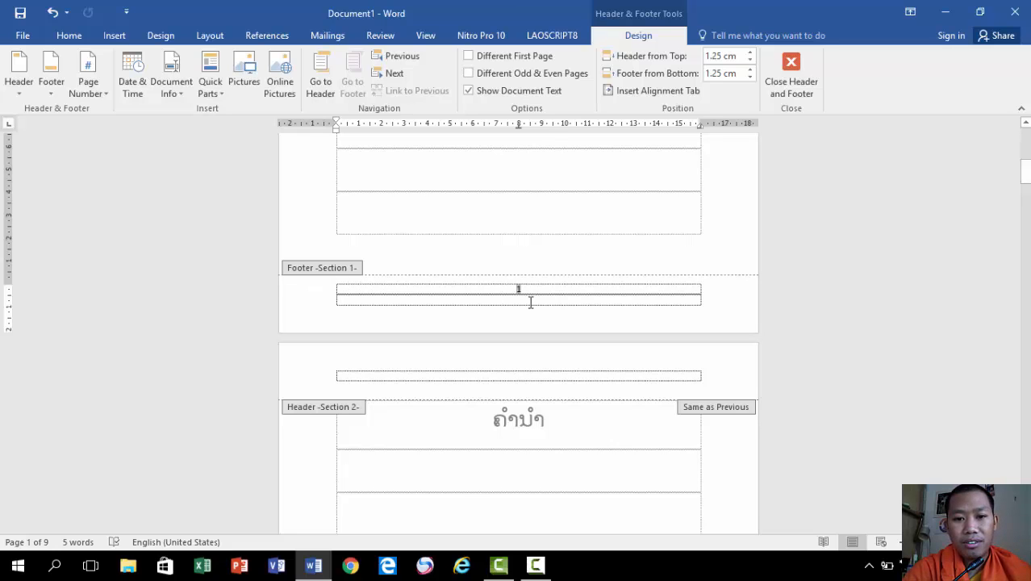
Examine the header and footer section labels and page numbers from the preface through chapter 1 and back to the acknowledgements page
scroll(403, 290, "down", 3)
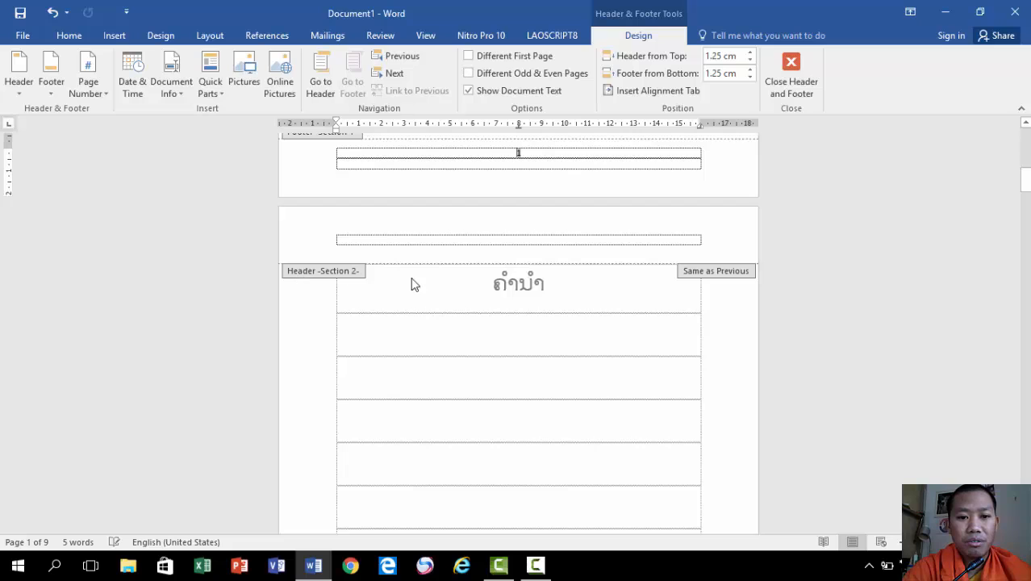
scroll(464, 298, "down", 12)
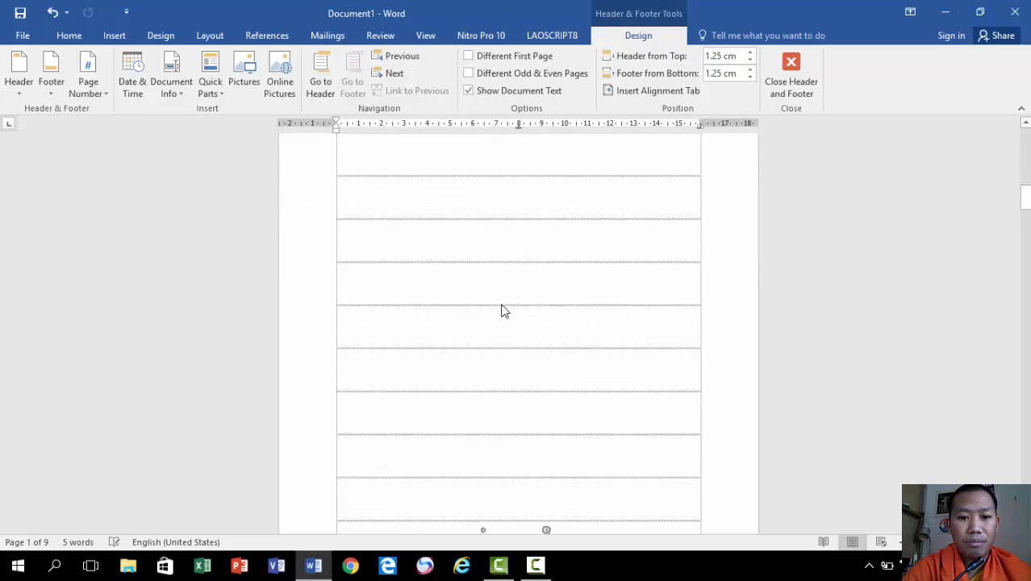
scroll(403, 290, "down", 11)
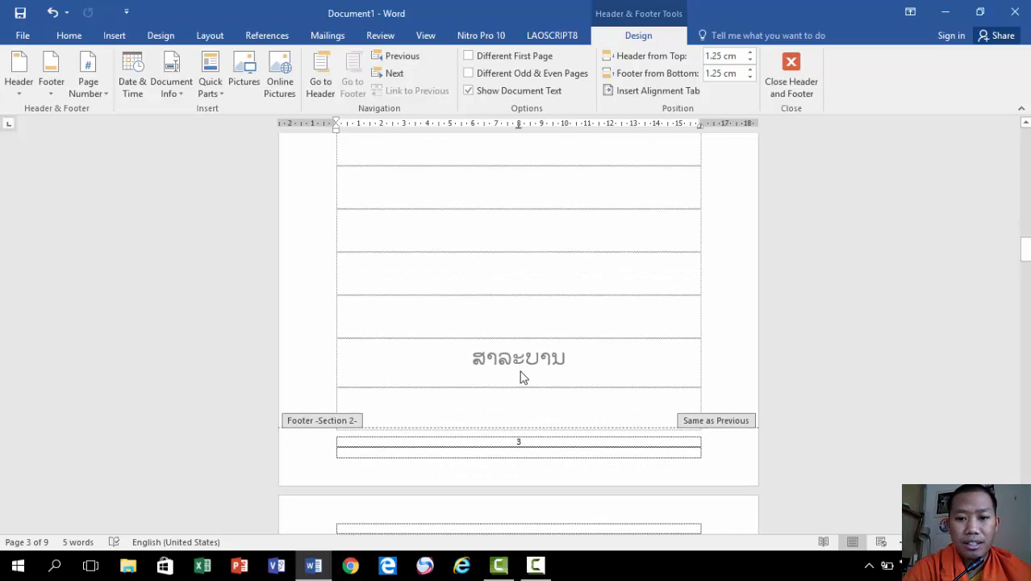
scroll(465, 391, "down", 5)
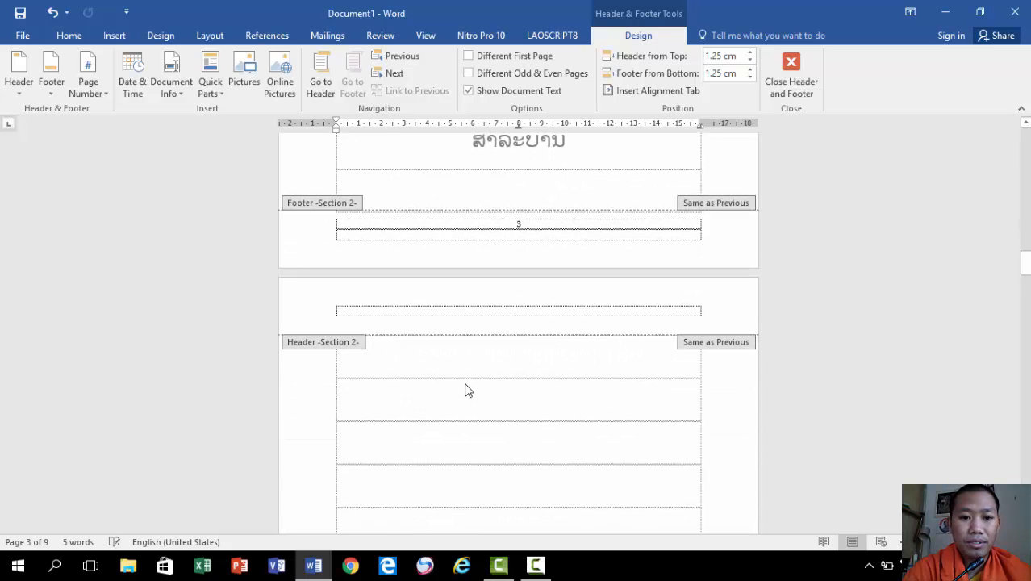
scroll(478, 379, "up", 3)
scroll(392, 378, "down", 6)
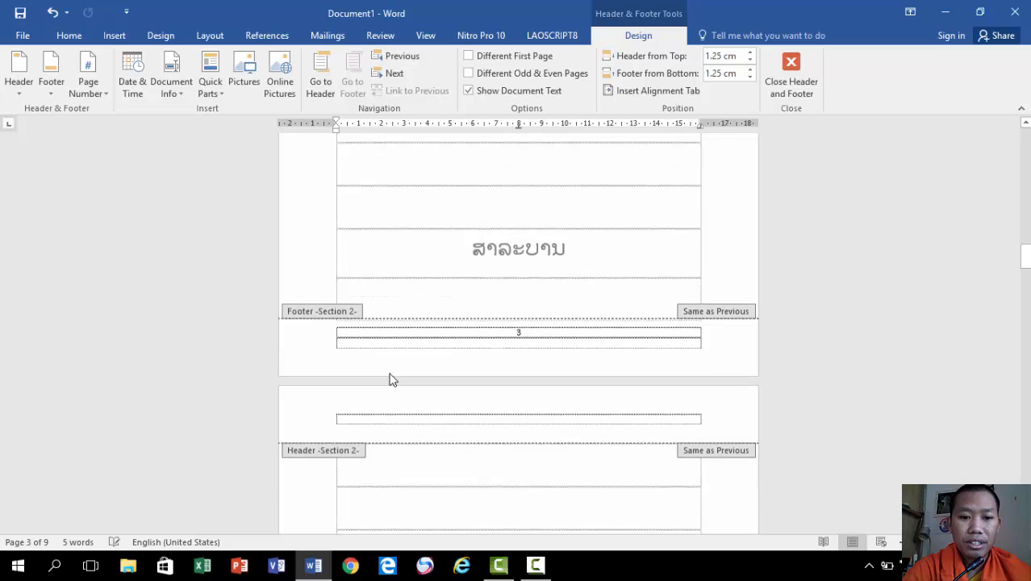
scroll(396, 379, "down", 9)
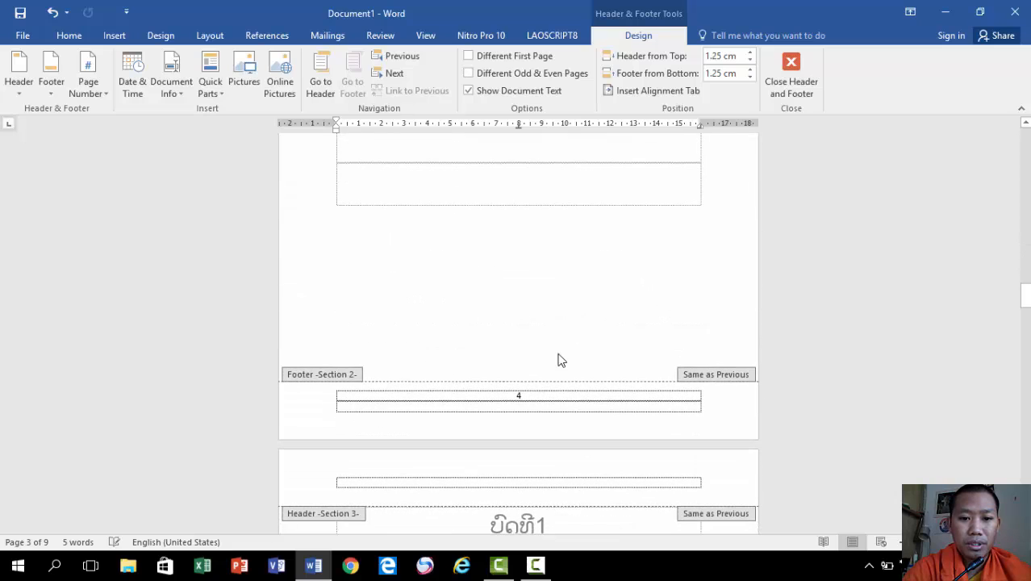
scroll(509, 381, "down", 2)
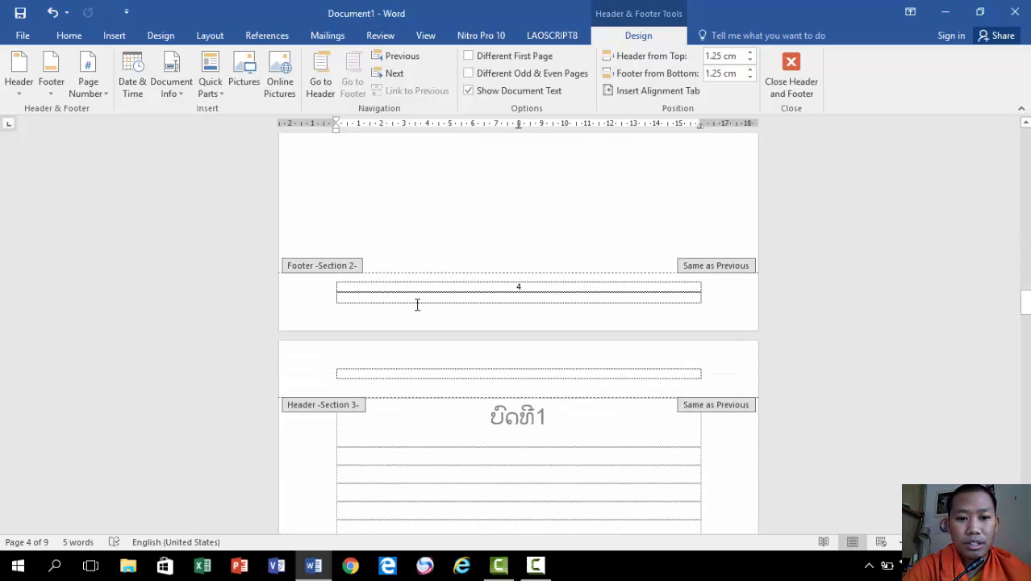
scroll(417, 304, "down", 3)
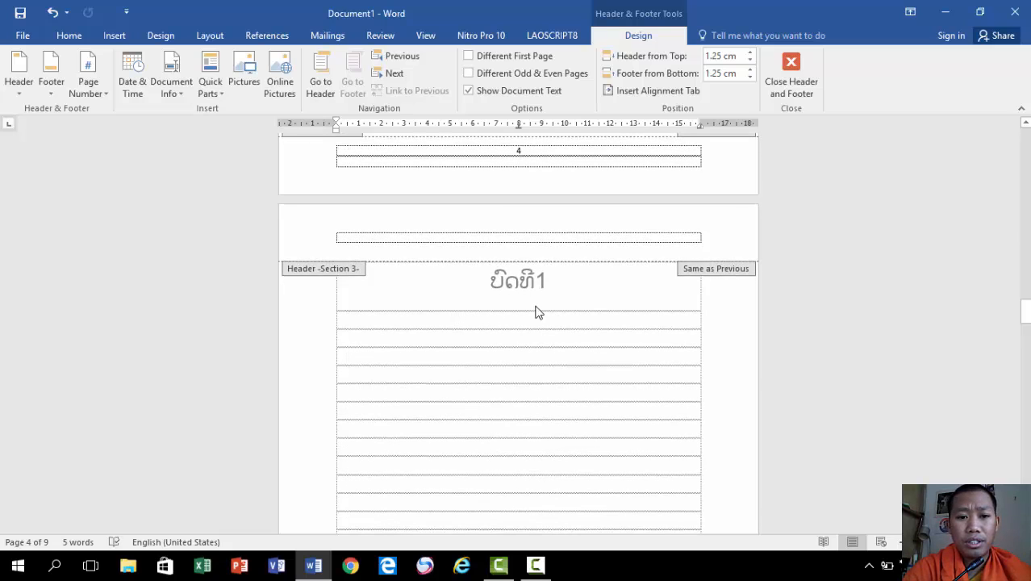
scroll(444, 319, "down", 10)
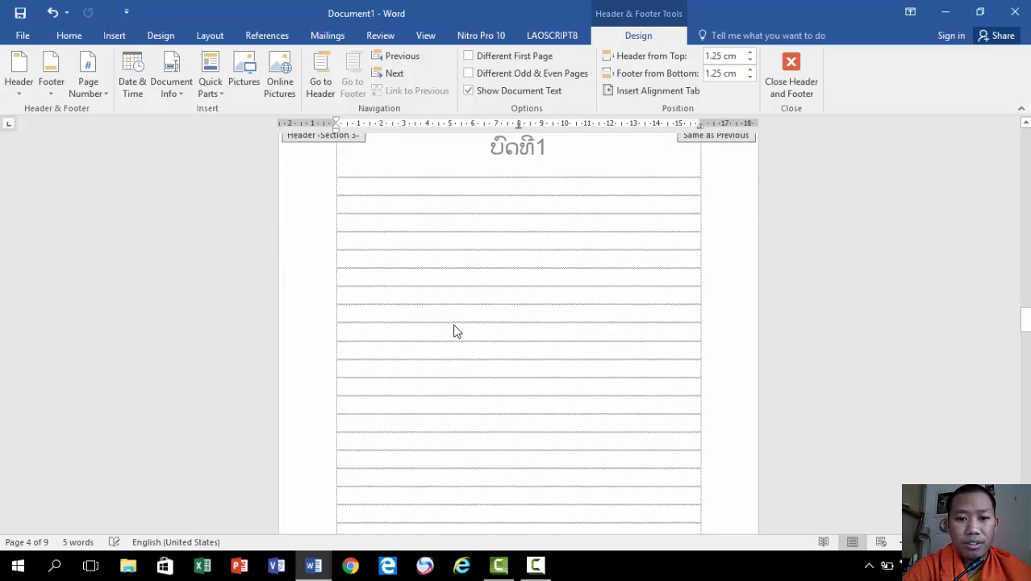
scroll(457, 332, "down", 8)
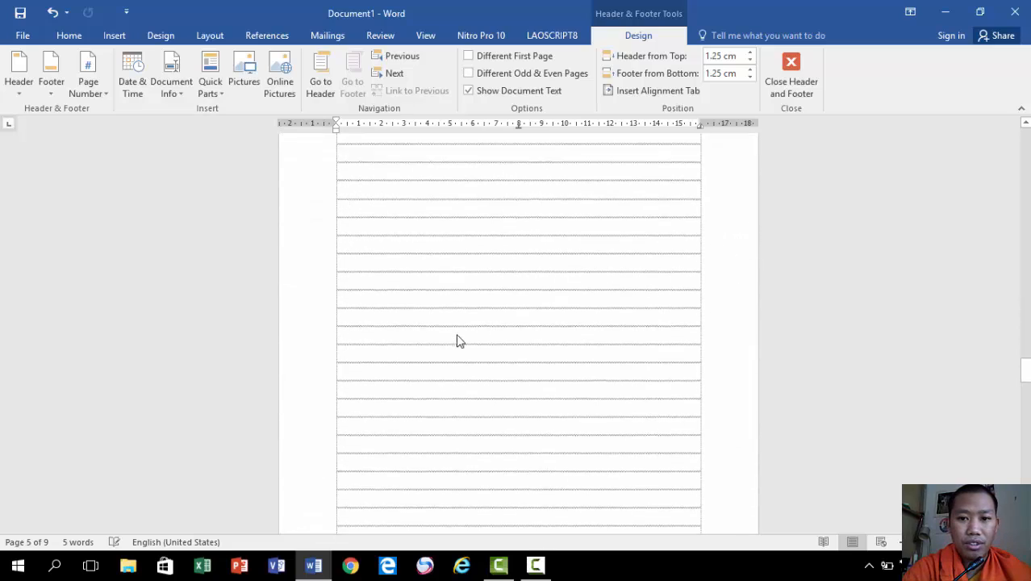
scroll(457, 340, "up", 12)
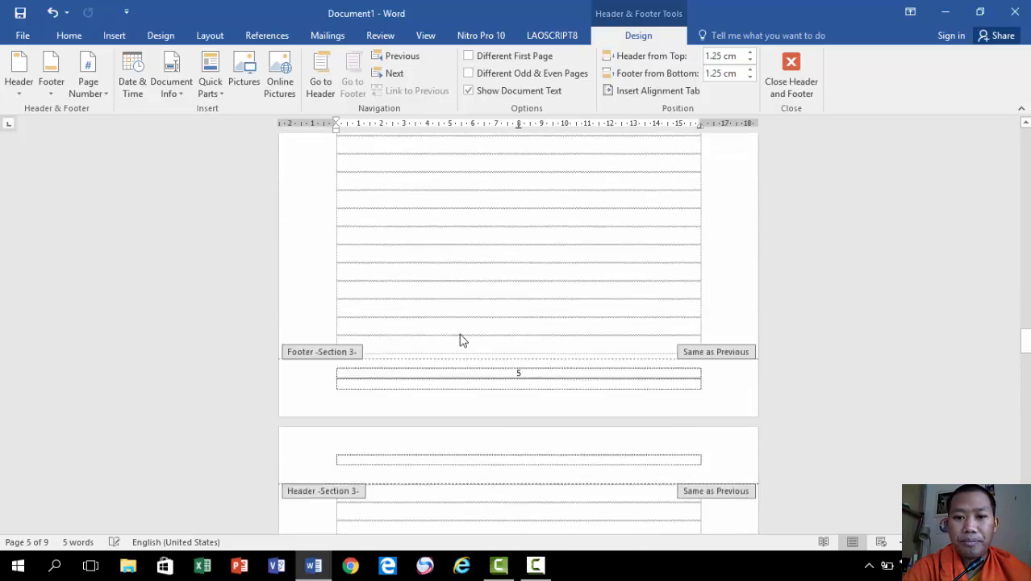
scroll(464, 341, "up", 6)
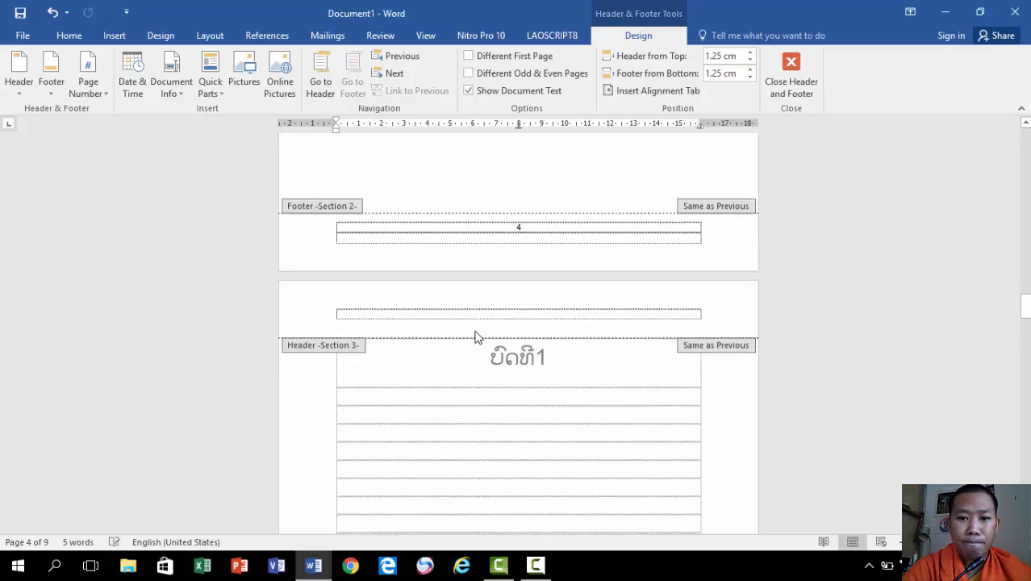
scroll(476, 336, "up", 15)
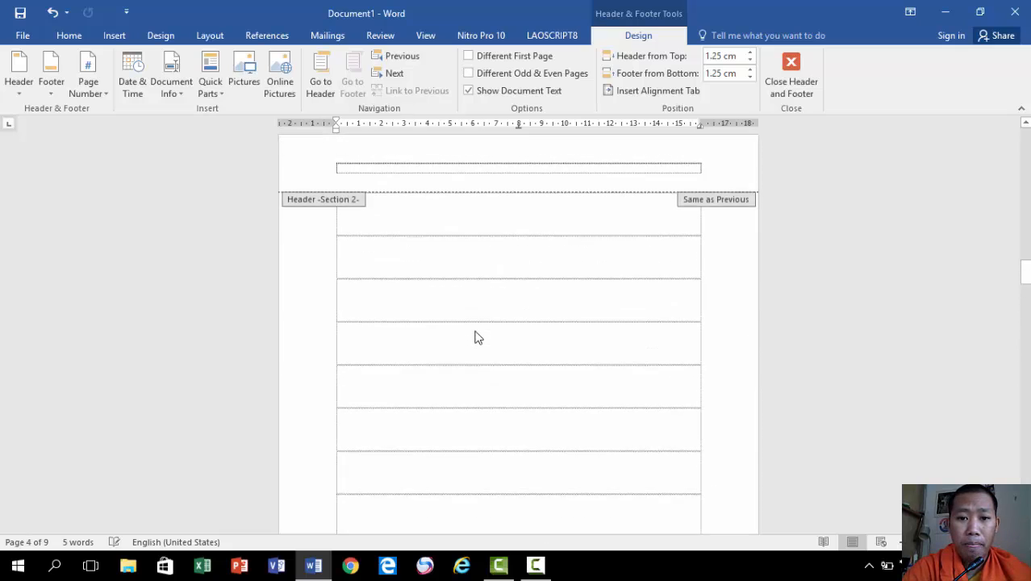
scroll(499, 327, "up", 5)
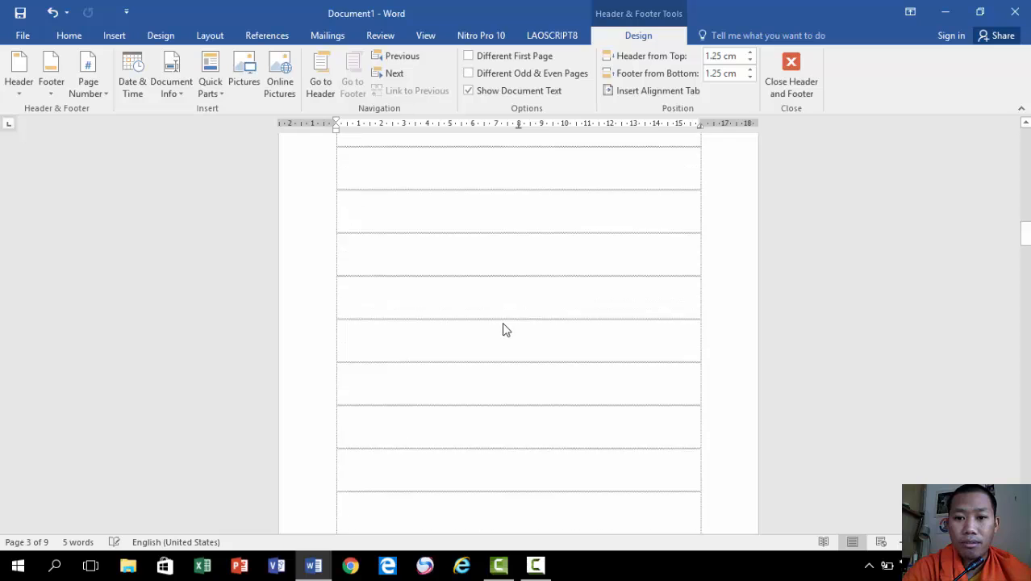
Close the footer and delete the blank lines between the acknowledgements heading ຄຳຂອບໃຈ and the contents heading ສາລະບານ
double_click(502, 330)
scroll(502, 327, "down", 8)
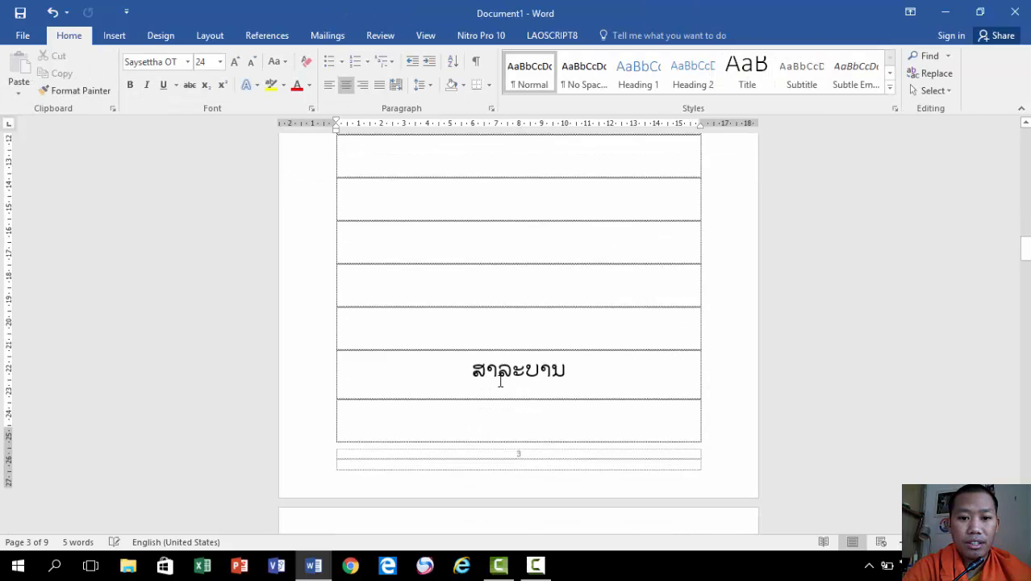
key("BackSpace")
key("BackSpace")
key("BackSpace")
key("BackSpace")
key("BackSpace")
key("BackSpace")
key("BackSpace")
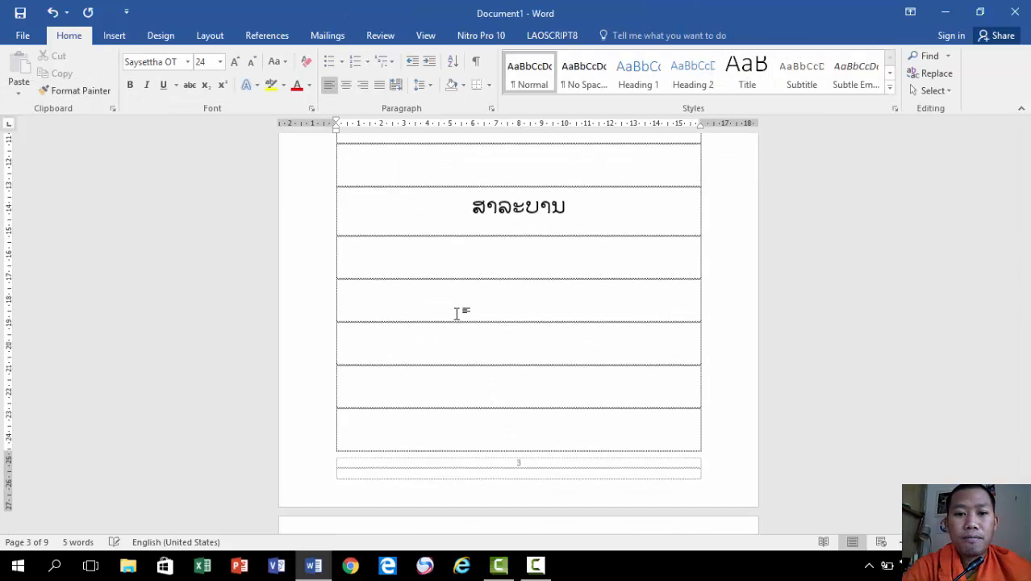
key("BackSpace")
key("BackSpace")
key("BackSpace")
key("BackSpace")
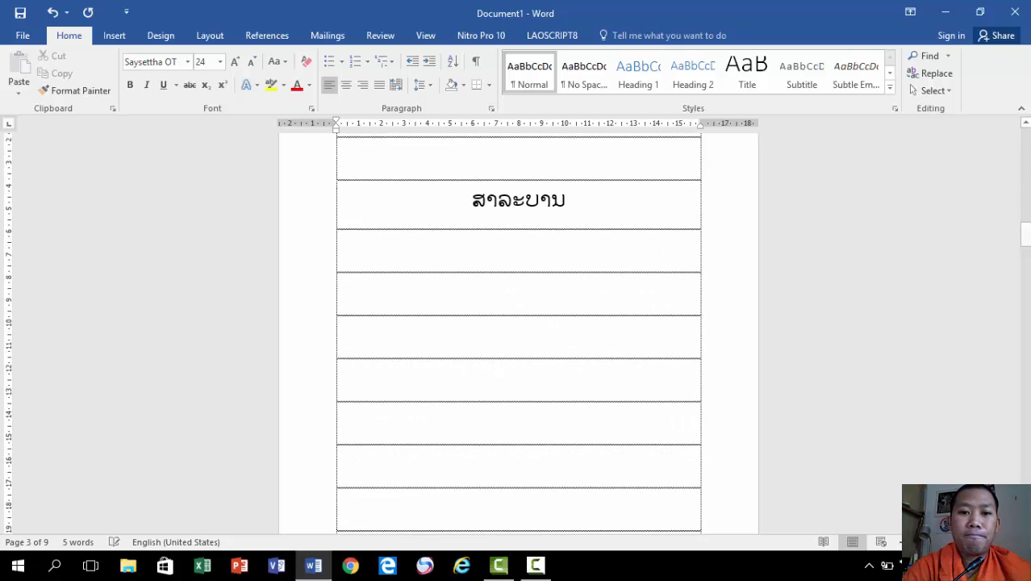
Remove the remaining blank lines between the acknowledgements heading ຄຳຂອບໃຈ and the contents heading ສາລະບານ, leaving a short gap between them
scroll(456, 315, "up", 3)
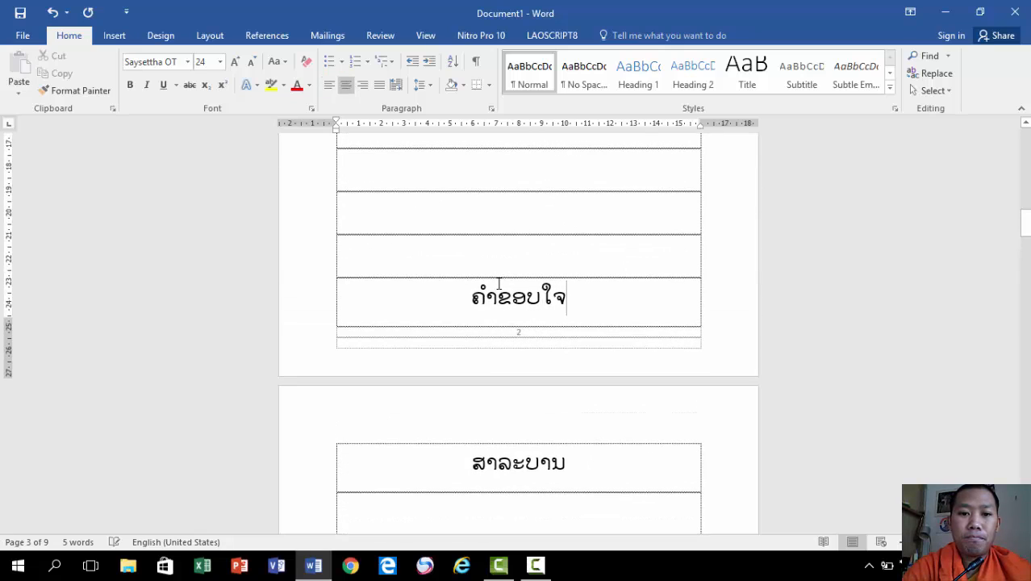
key("BackSpace")
scroll(496, 267, "up", 3)
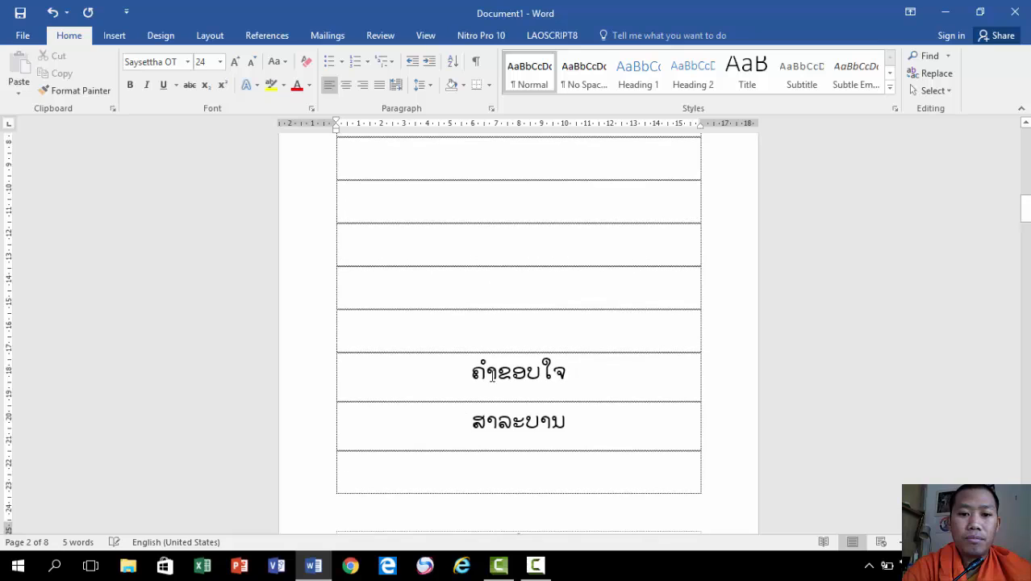
left_click(601, 385)
key("Return")
key("Return")
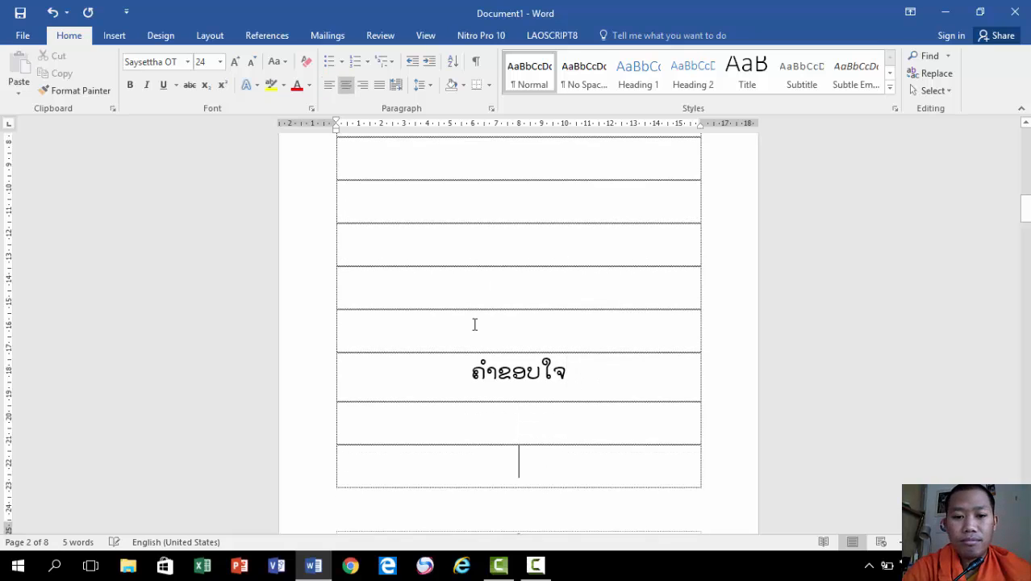
Insert blank lines between the preface heading ຄຳນຳ and the acknowledgements heading ຄຳຂອບໃຈ until ຄຳຂອບໃຈ starts the following page
left_click(453, 323)
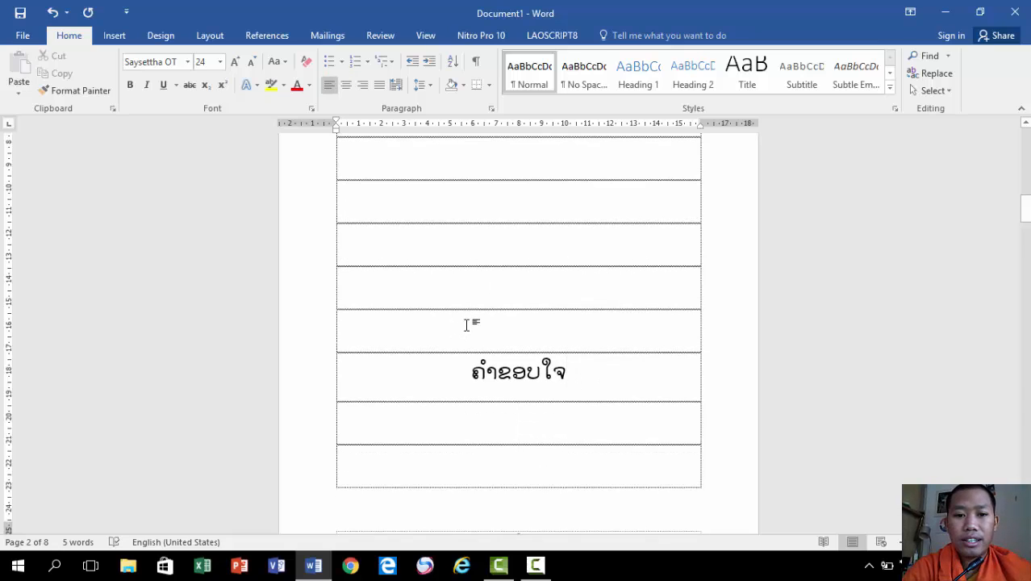
scroll(467, 323, "down", 3)
scroll(467, 319, "up", 4)
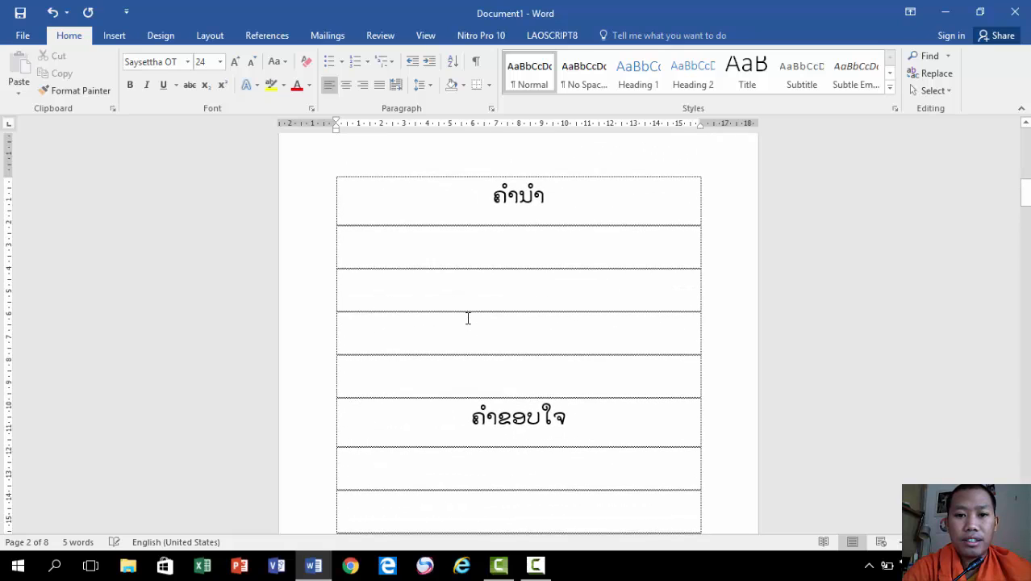
scroll(506, 267, "down", 2)
scroll(511, 285, "up", 1)
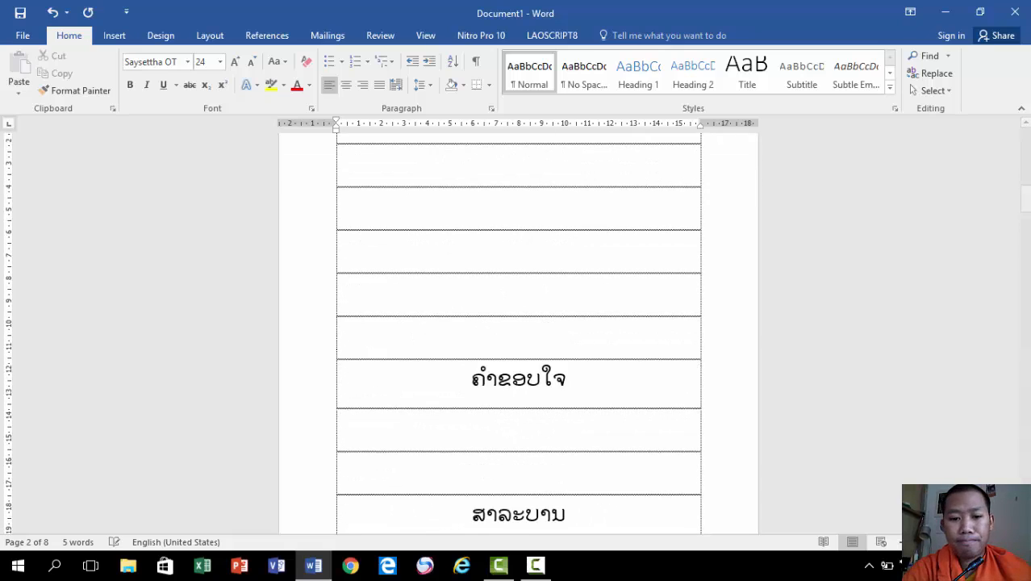
key("Return")
key("Return")
scroll(509, 288, "down", 3)
key("Return")
key("Return")
key("Return")
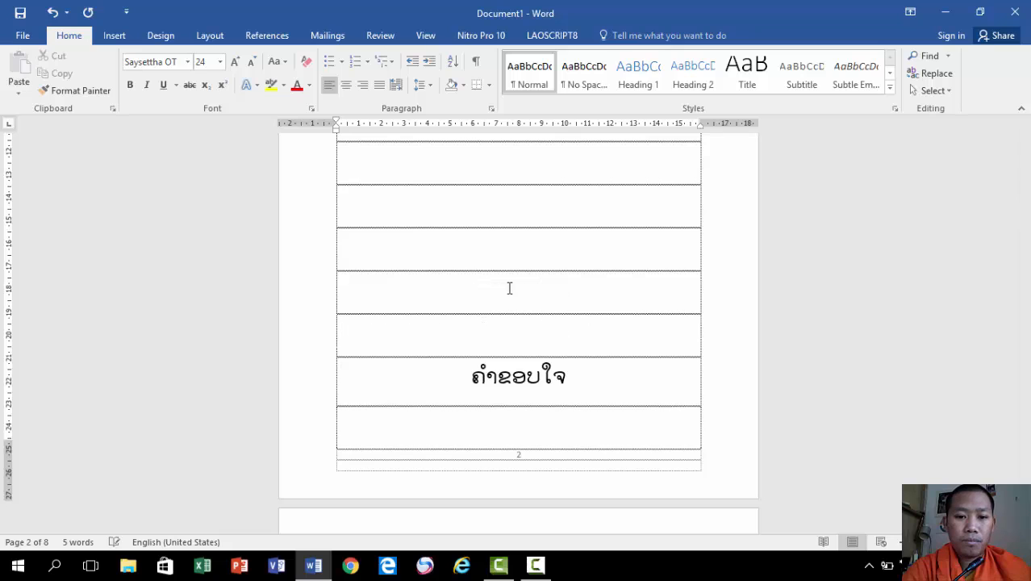
key("Return")
key("Return")
scroll(509, 290, "down", 5)
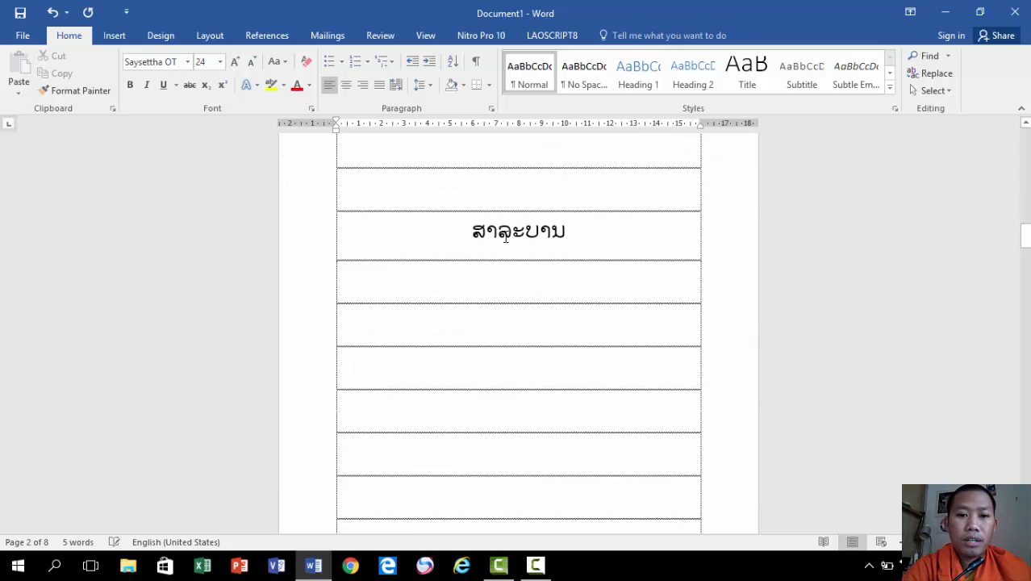
Insert blank lines above the contents heading ສາລະບານ to push it from the acknowledgements page to the next page
left_click(494, 200)
key("Return")
key("Return")
key("Return")
scroll(501, 239, "down", 2)
key("Return")
key("Return")
key("Return")
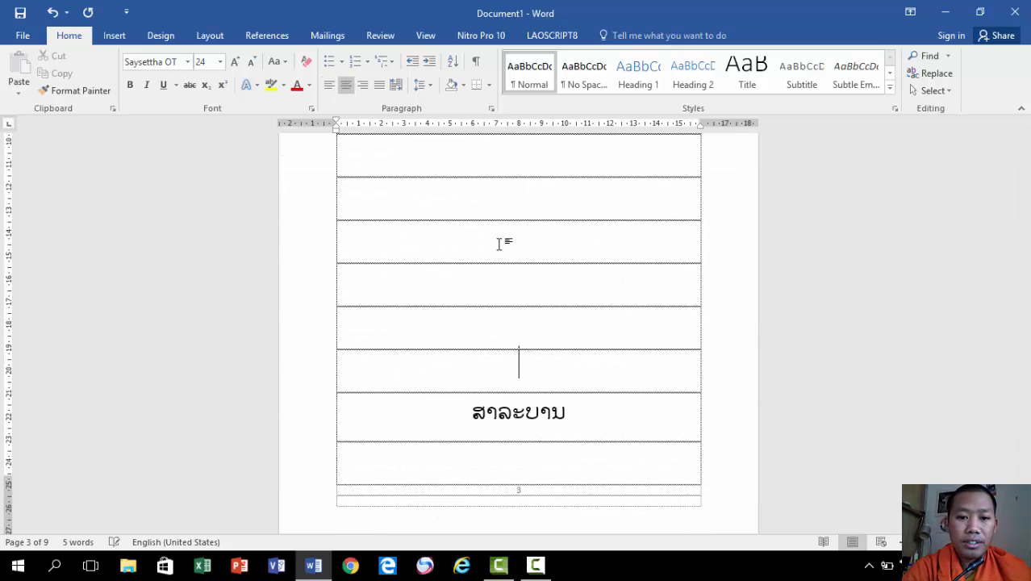
key("Return")
Check the page layout from the contents page to chapter 1, and examine the page number in the cover page's footer
scroll(500, 244, "down", 5)
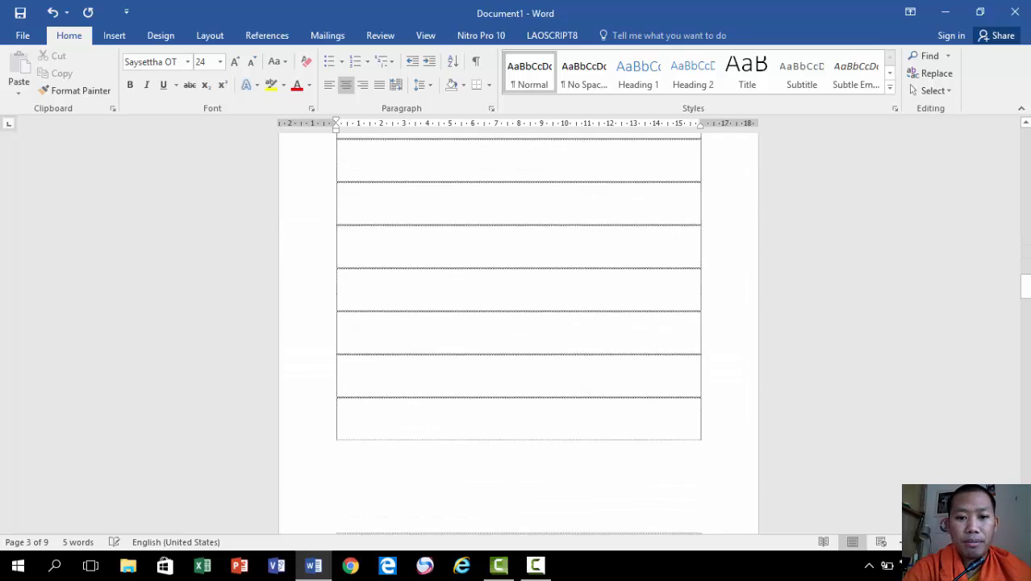
scroll(714, 309, "down", 5)
scroll(690, 320, "up", 10)
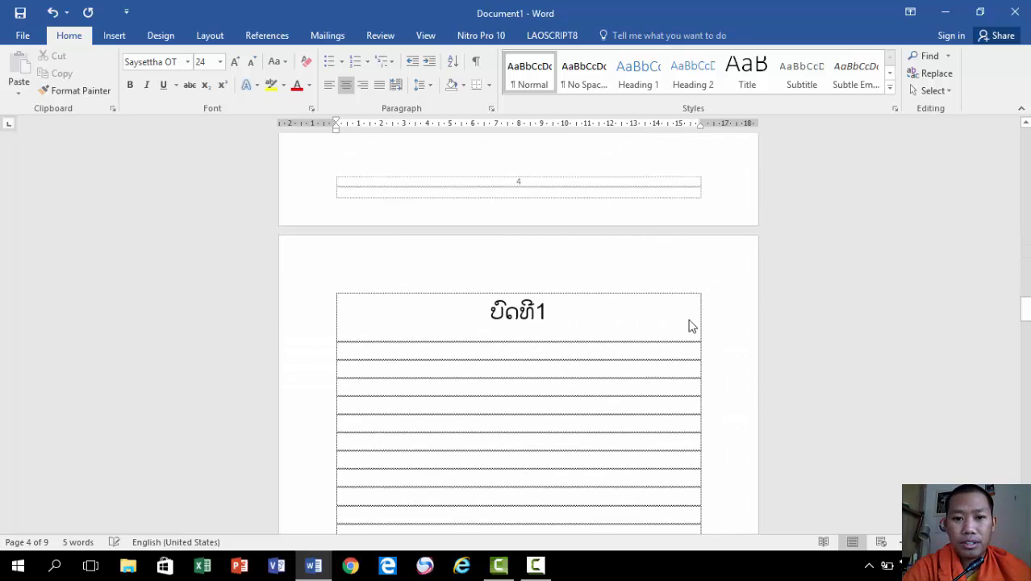
left_click_drag(1024, 261, 1020, 146)
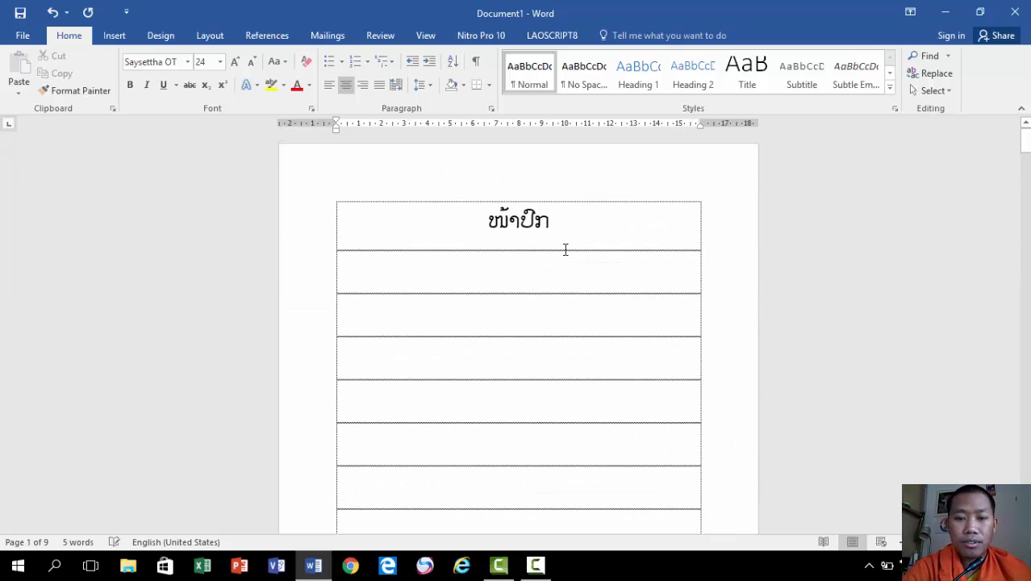
scroll(550, 261, "down", 5)
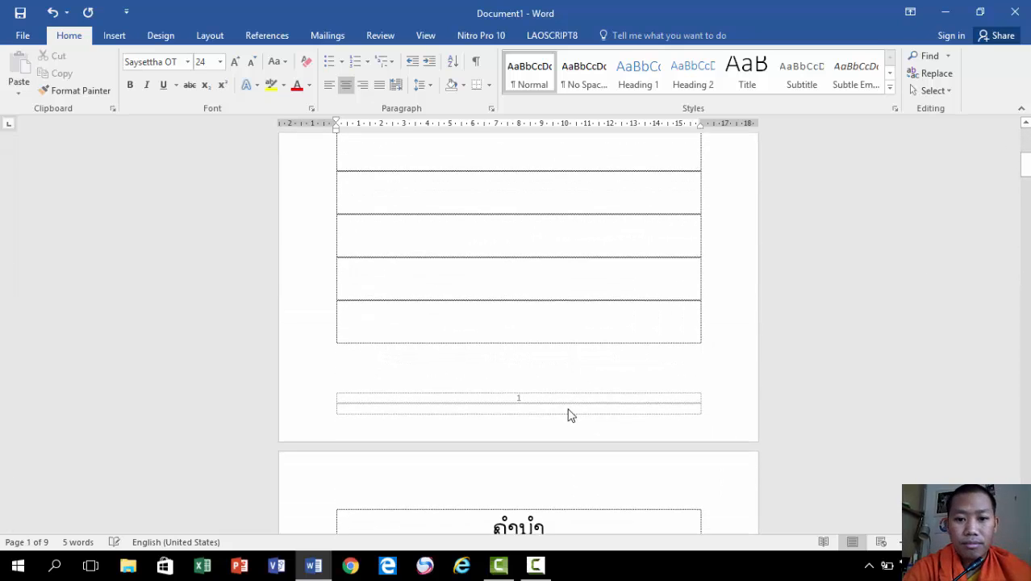
scroll(526, 339, "up", 3)
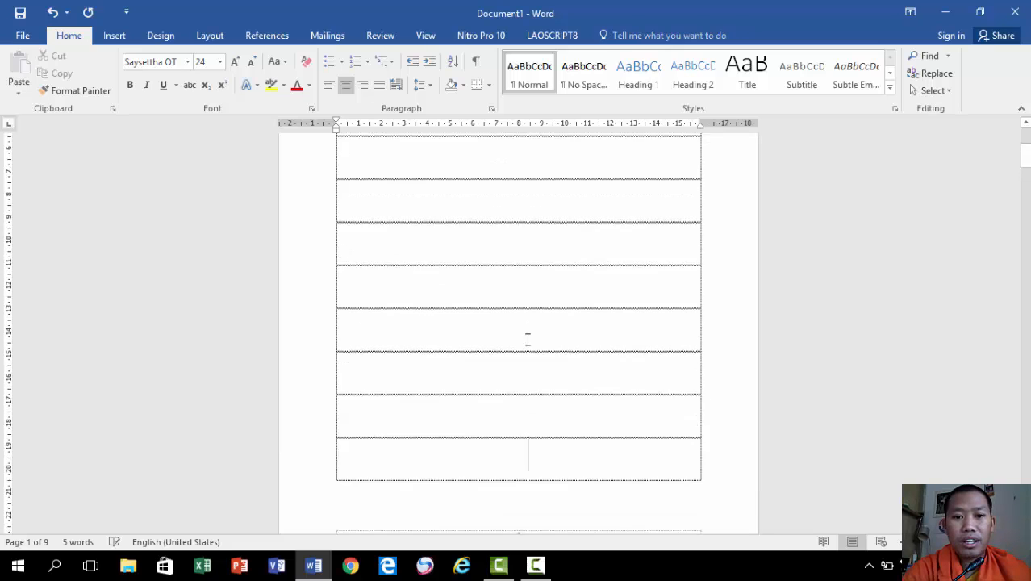
scroll(527, 339, "down", 4)
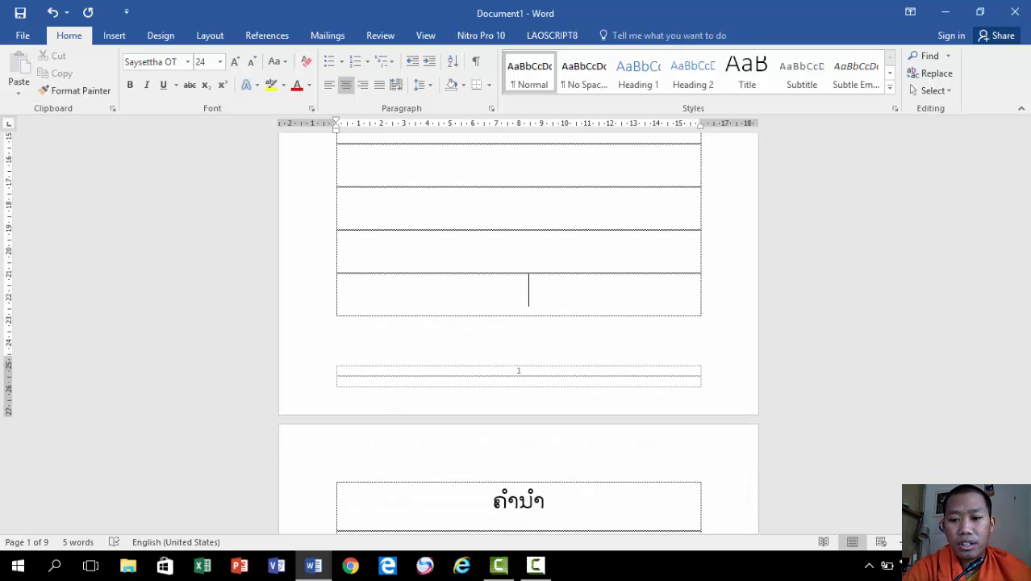
scroll(699, 412, "down", 4)
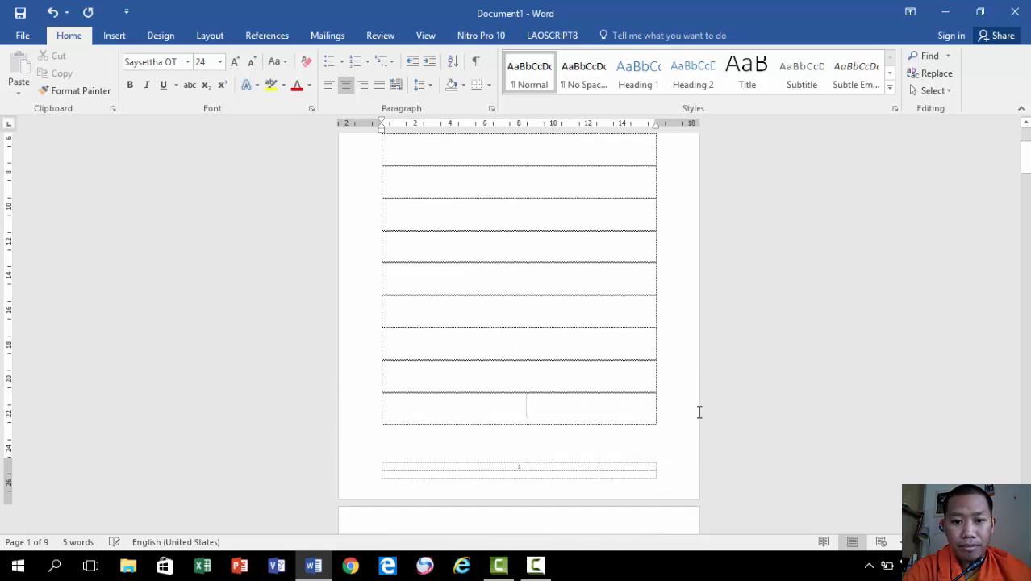
scroll(700, 412, "up", 3)
scroll(667, 403, "down", 4)
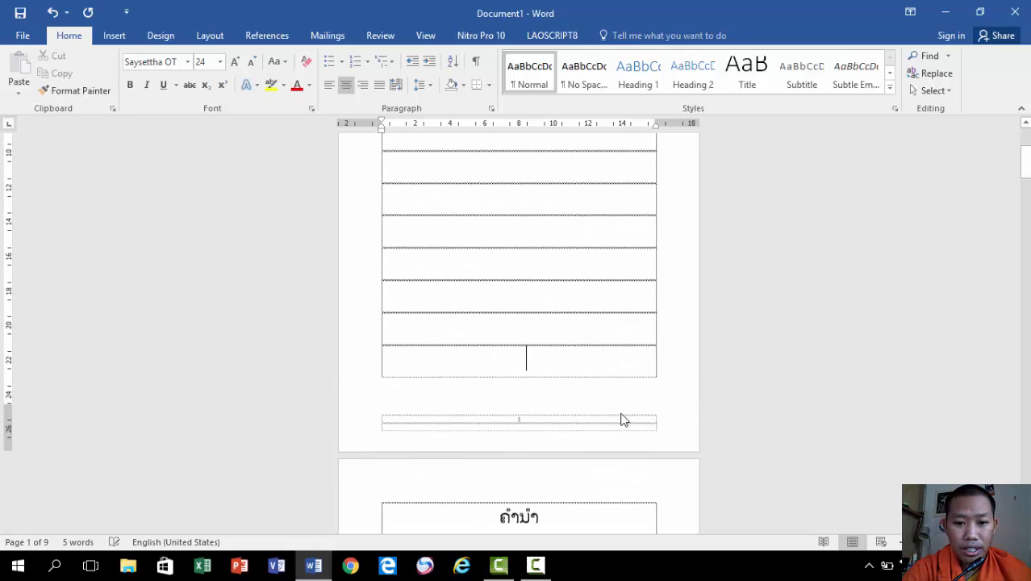
scroll(589, 461, "up", 3)
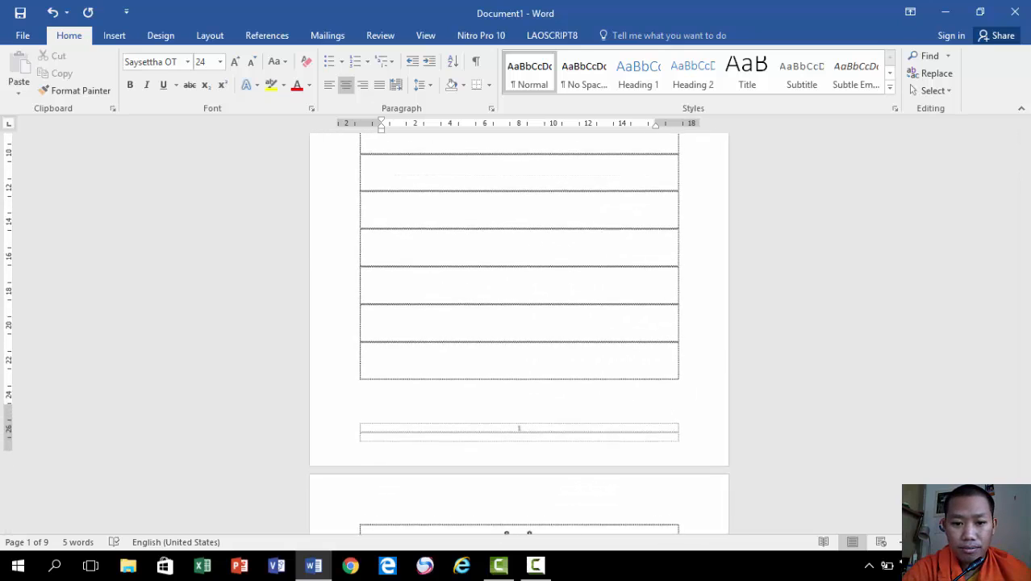
scroll(525, 445, "down", 3)
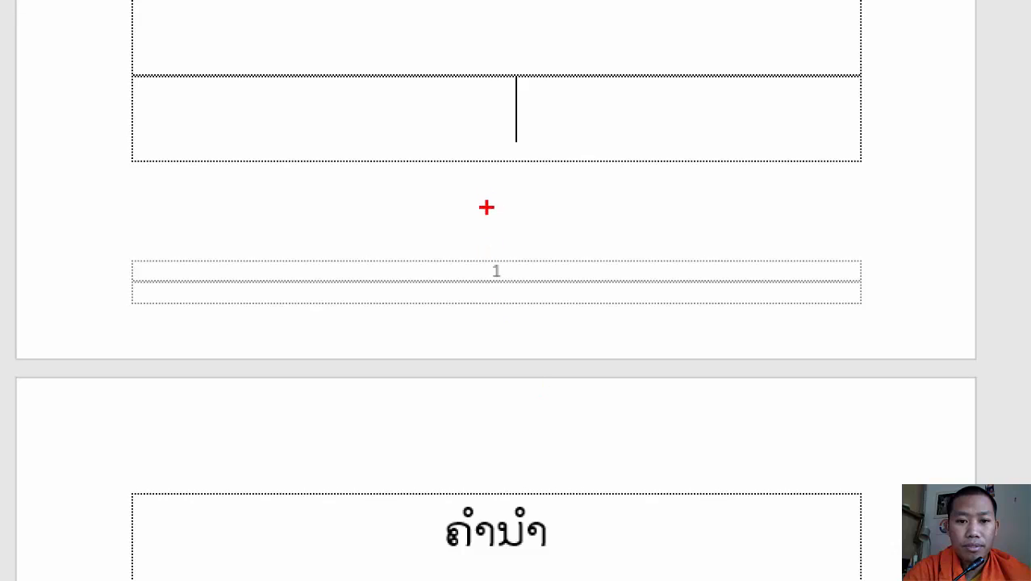
mouse_move(473, 251)
left_mouse_down()
mouse_move(474, 271)
mouse_move(525, 268)
mouse_move(513, 260)
left_mouse_up()
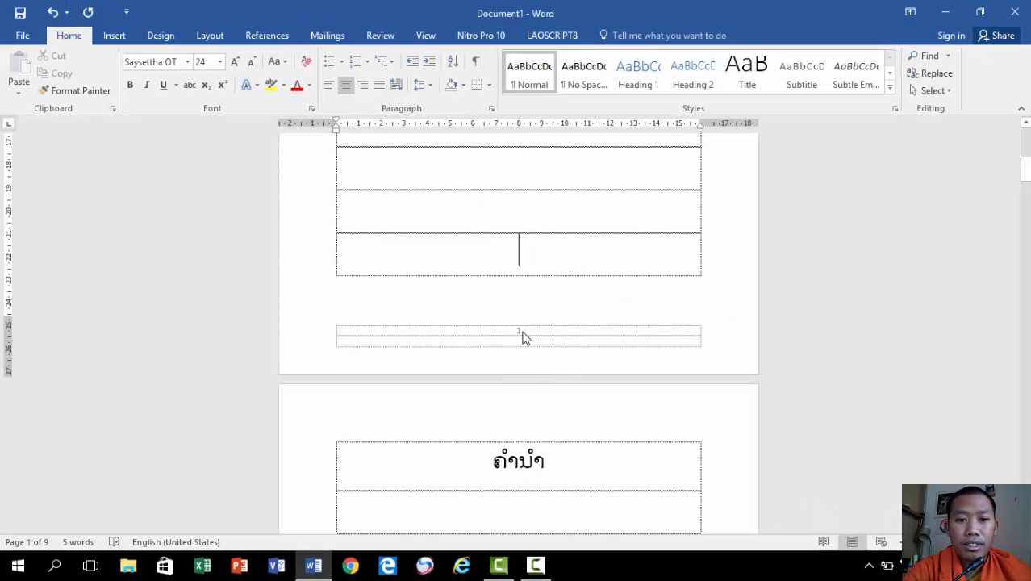
Open the cover page's footer and turn on Different First Page for section 1
double_click(522, 336)
double_click(522, 330)
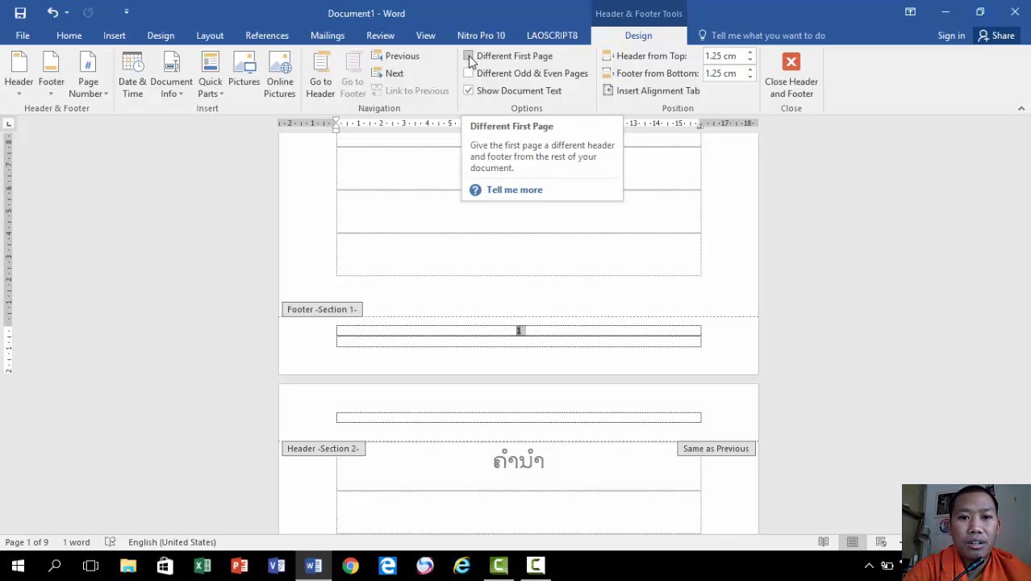
left_click(469, 57)
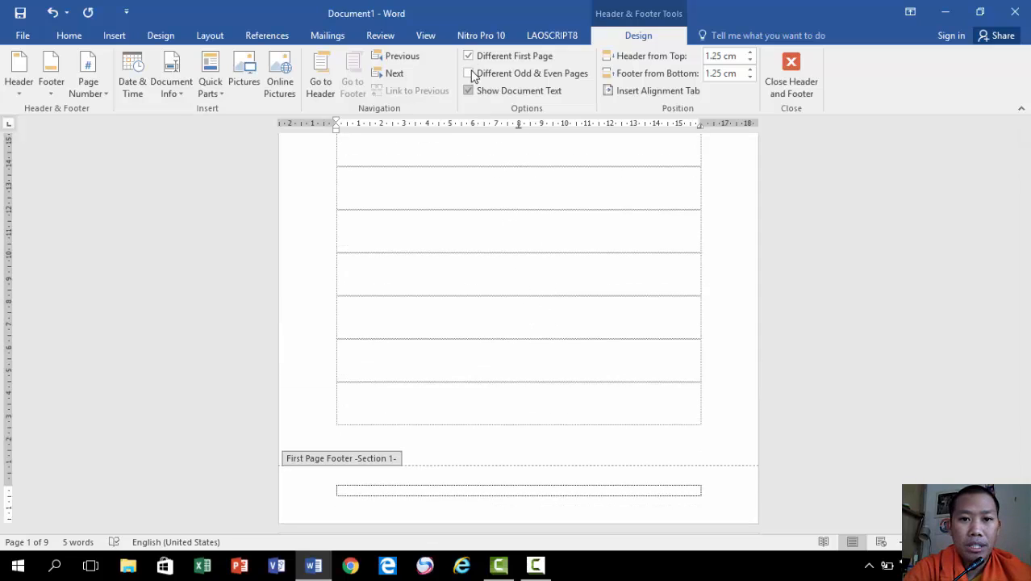
Examine the cover page's first-page footer and the page number in the section 2 footer of the preface page
scroll(540, 330, "down", 5)
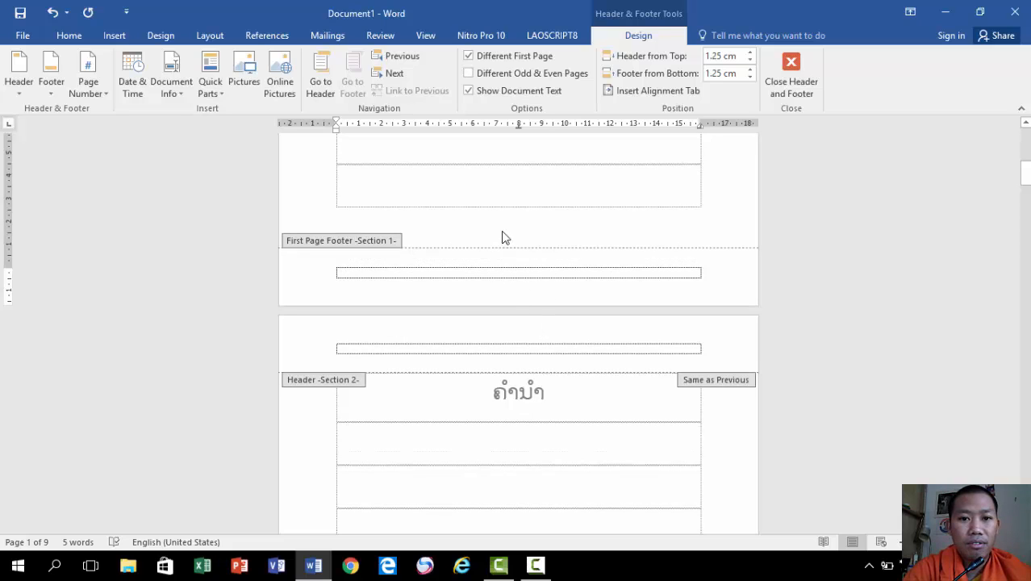
scroll(517, 304, "down", 8)
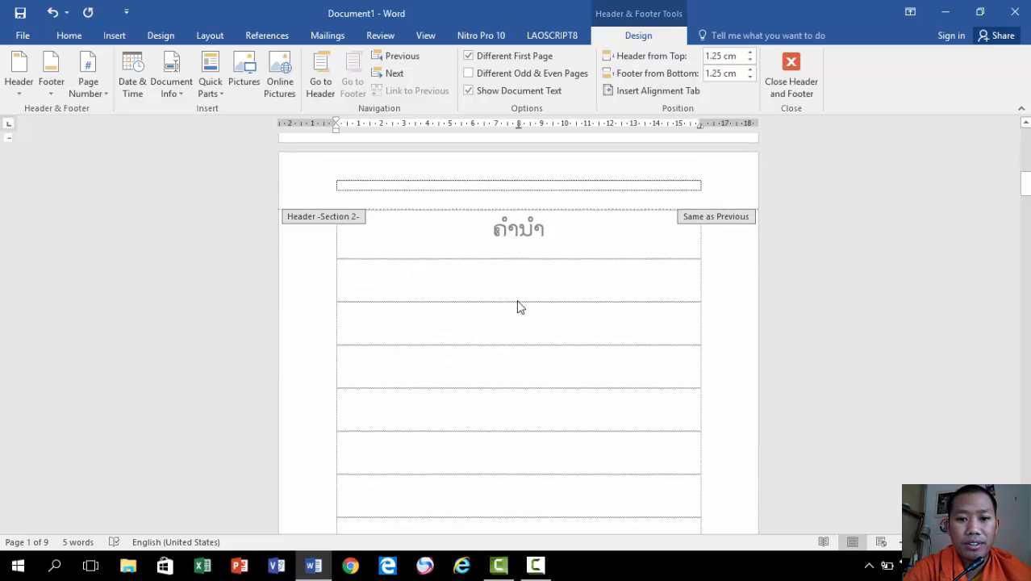
scroll(522, 311, "up", 2)
scroll(522, 311, "down", 5)
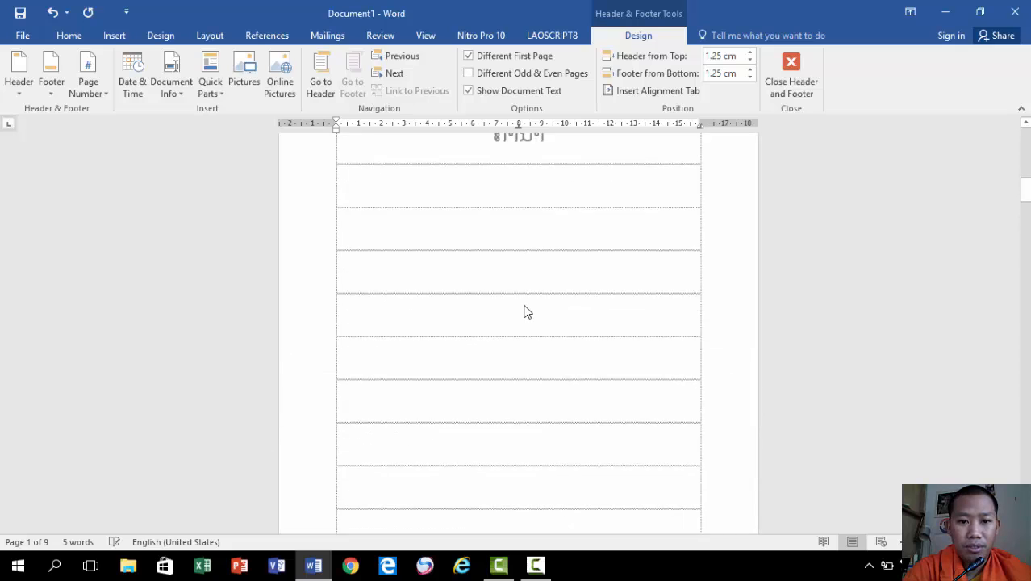
scroll(522, 311, "up", 1)
scroll(522, 311, "down", 1)
scroll(522, 312, "up", 4)
scroll(522, 311, "down", 3)
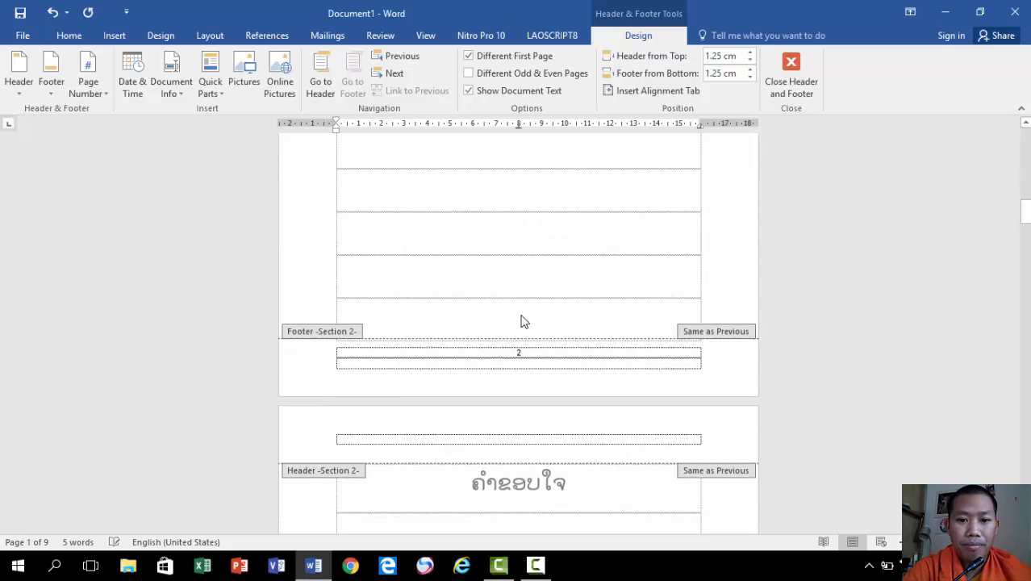
left_click(532, 355)
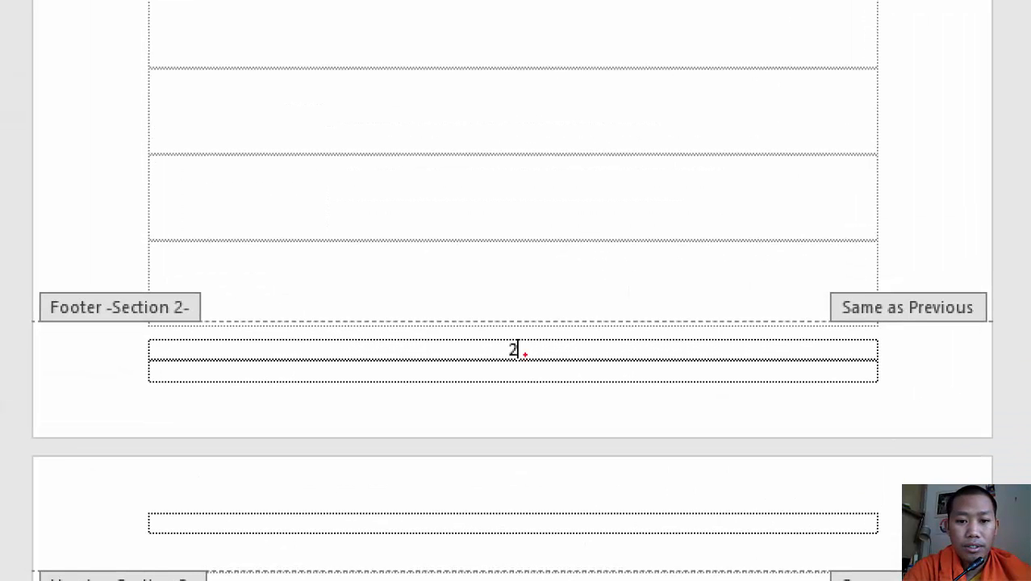
mouse_move(528, 357)
left_mouse_down()
mouse_move(489, 371)
mouse_move(506, 311)
mouse_move(552, 381)
left_mouse_up()
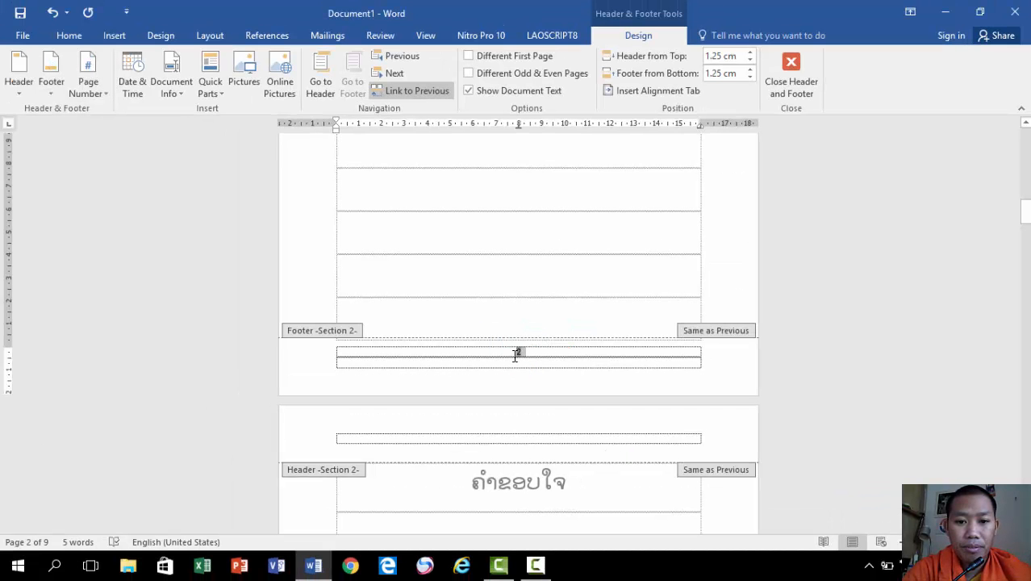
Format the section 2 footer's page numbers as I, II, III, … and start the section's numbering at I
double_click(517, 352)
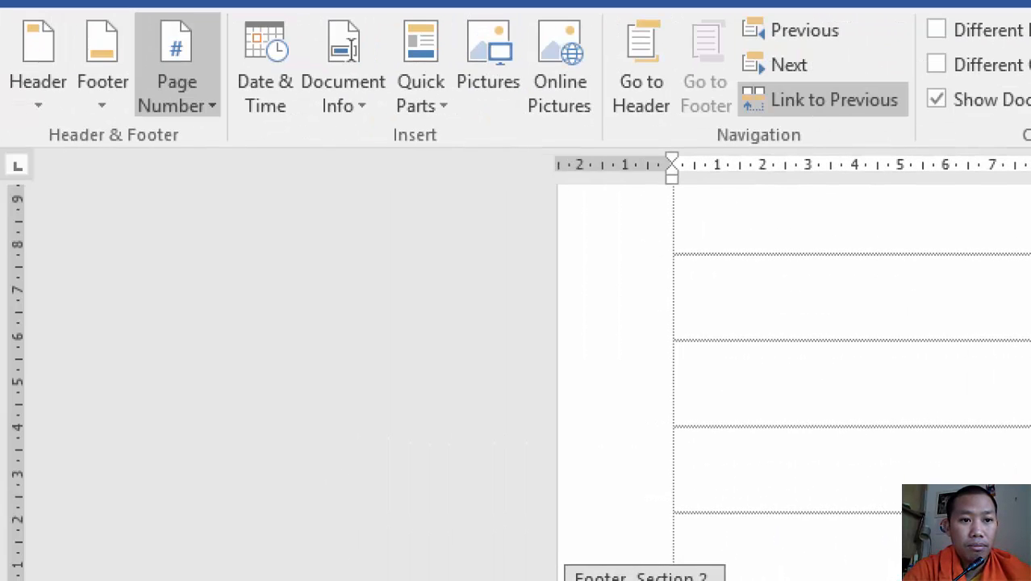
mouse_move(122, 28)
left_mouse_down()
mouse_move(133, 72)
mouse_move(234, 109)
mouse_move(171, 17)
left_mouse_up()
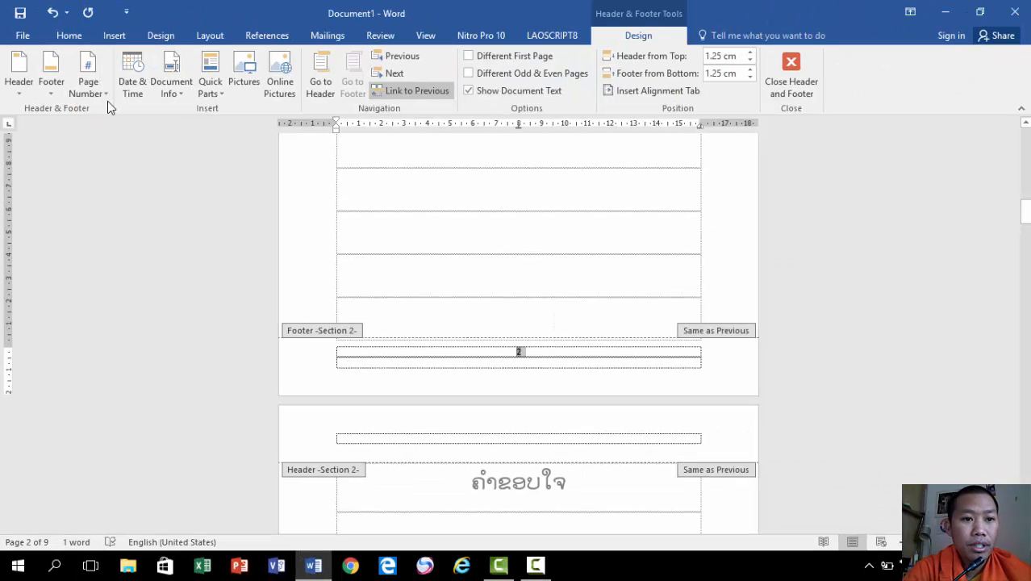
left_click(214, 110)
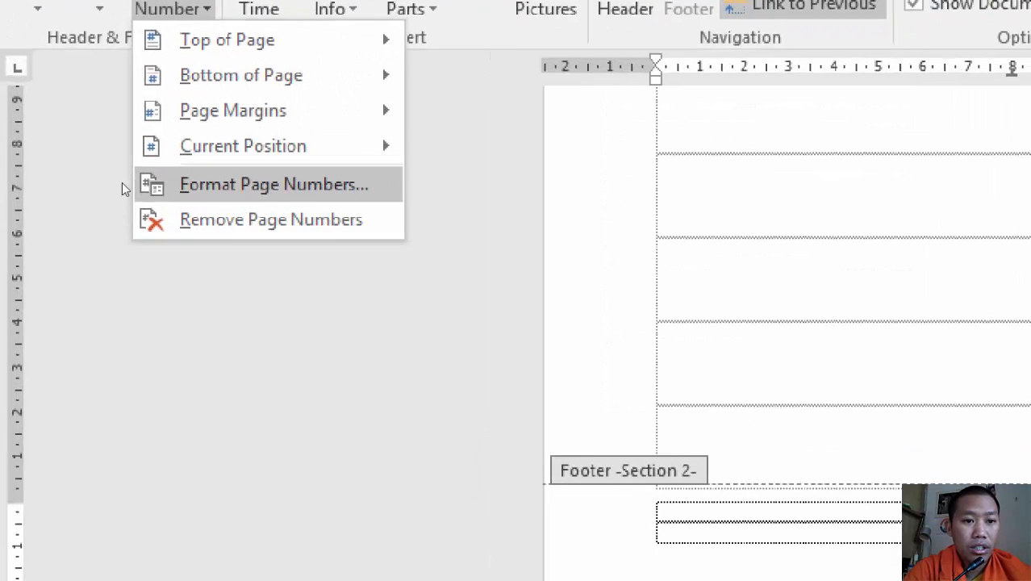
left_click_drag(64, 175, 64, 189)
mouse_move(129, 191)
left_mouse_down()
mouse_move(317, 229)
mouse_move(397, 154)
mouse_move(189, 156)
mouse_move(131, 173)
left_mouse_up()
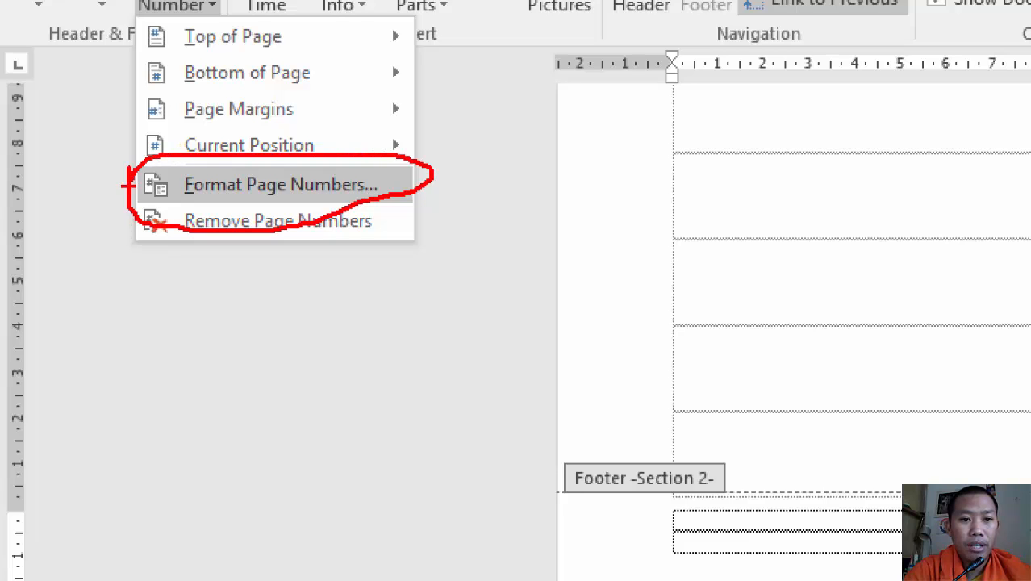
key("Escape")
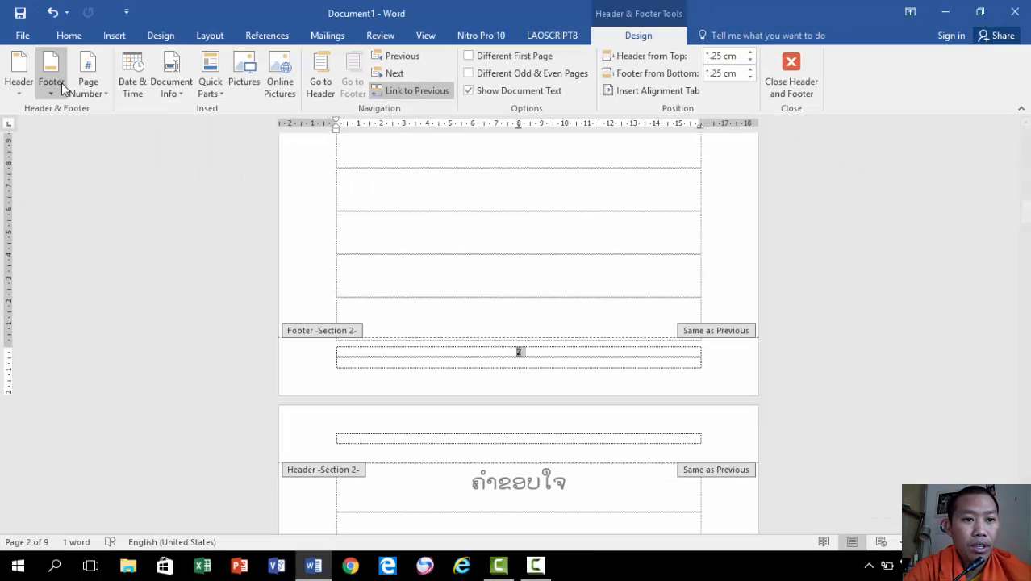
left_click(176, 6)
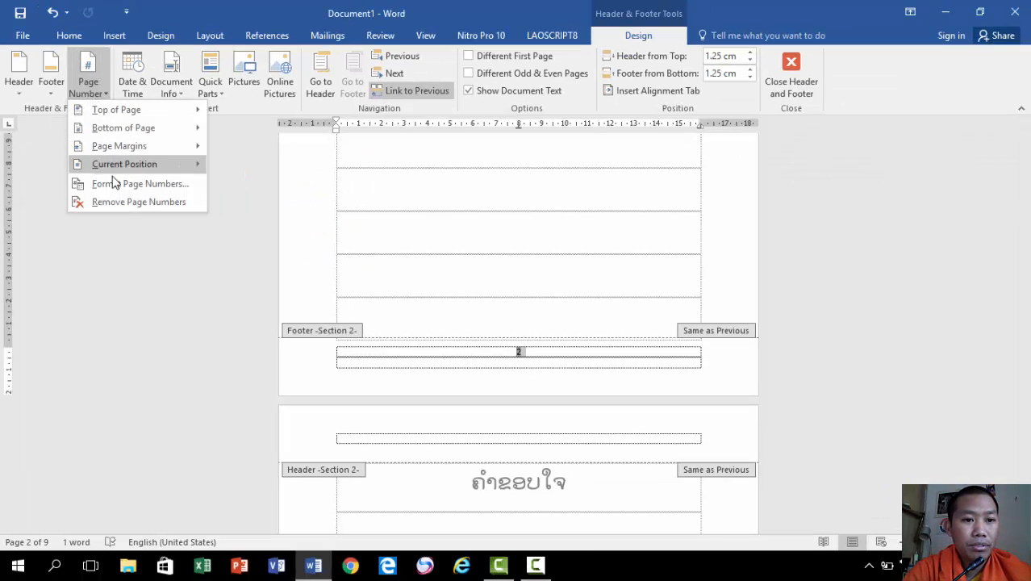
left_click(121, 183)
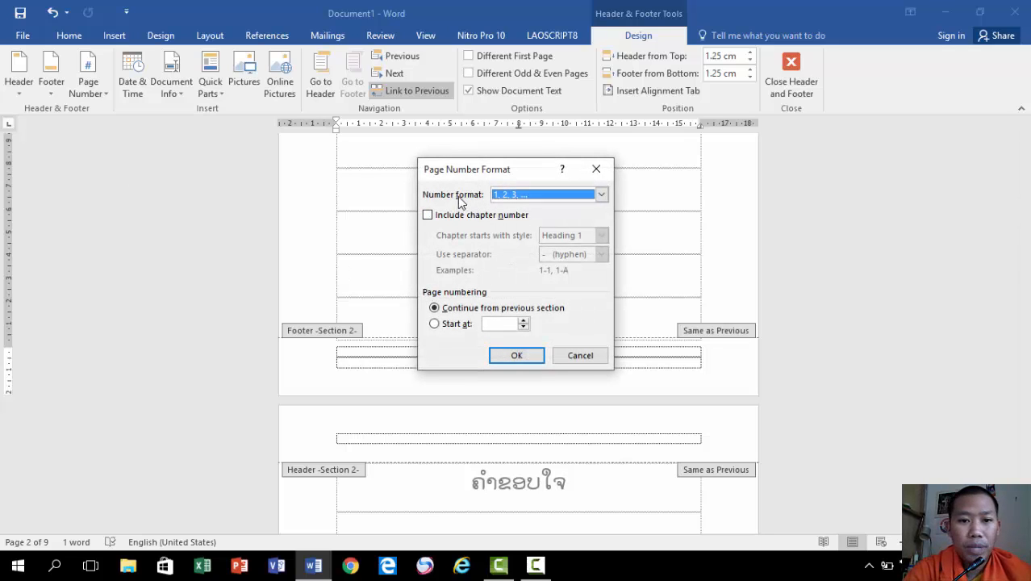
left_click(601, 195)
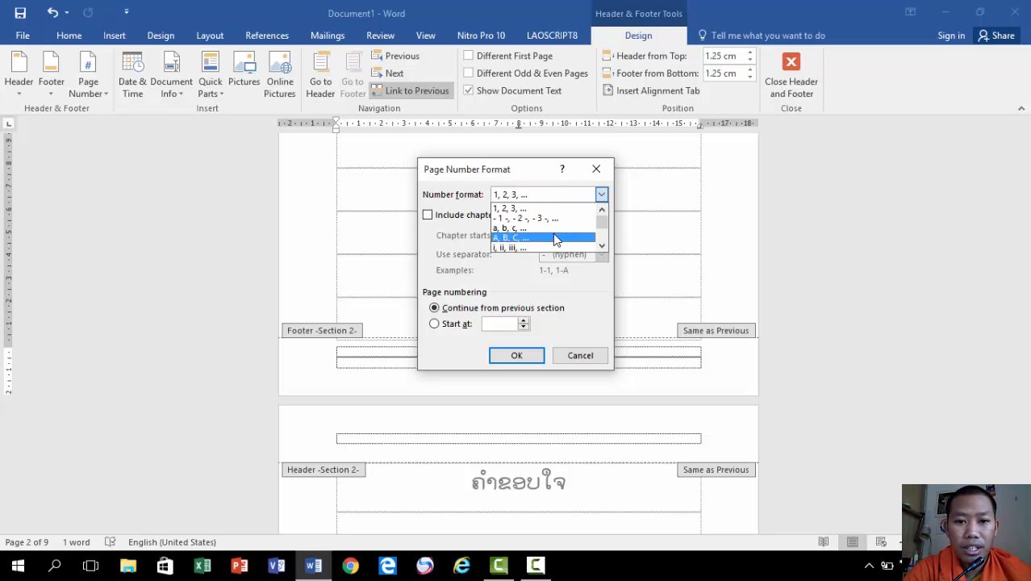
scroll(543, 244, "down", 2)
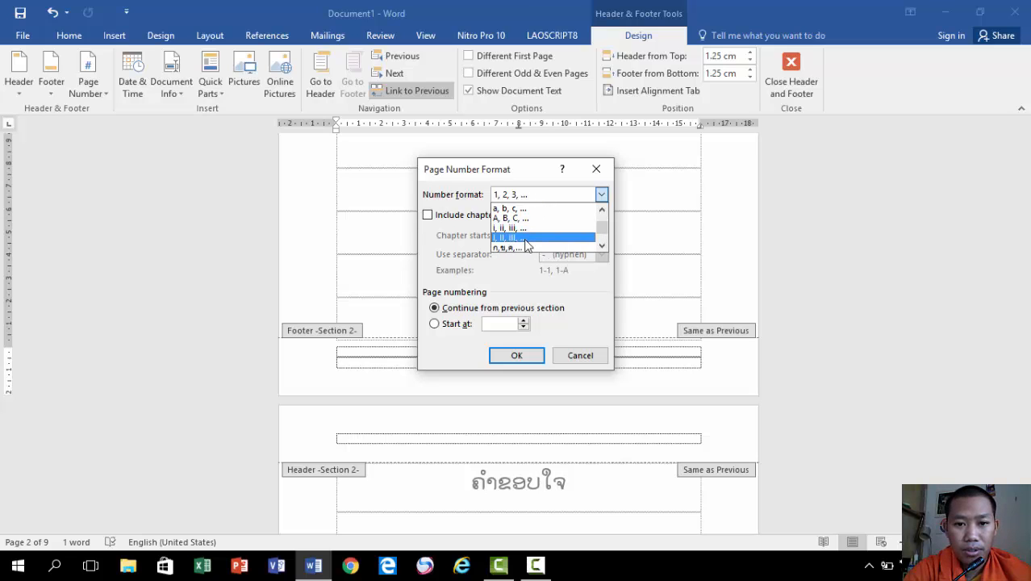
left_click(525, 237)
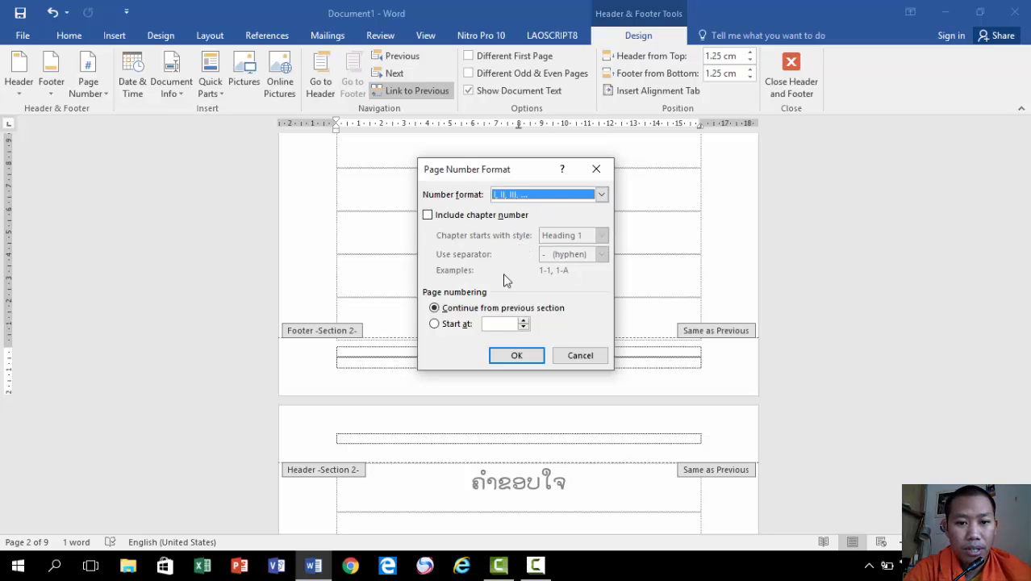
left_click(453, 325)
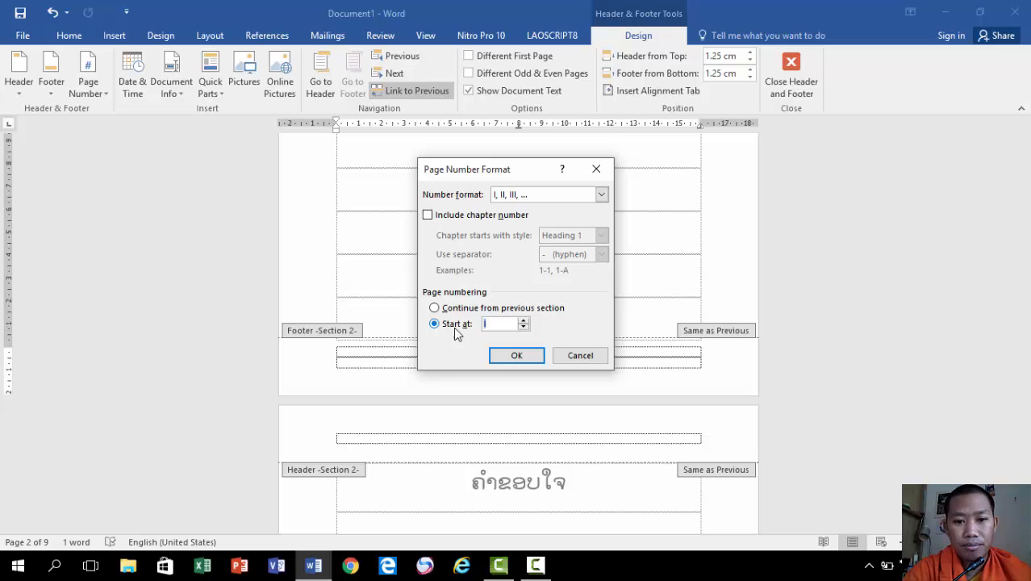
left_click(508, 356)
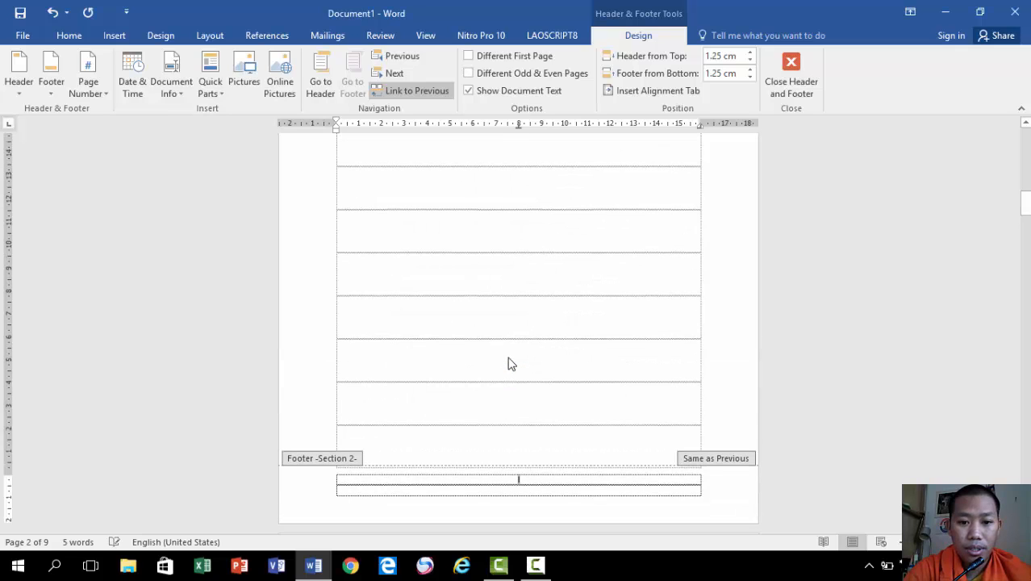
Check the footer page numbers from the cover through the preface, acknowledgements and contents pages to chapter 1
scroll(518, 363, "up", 10)
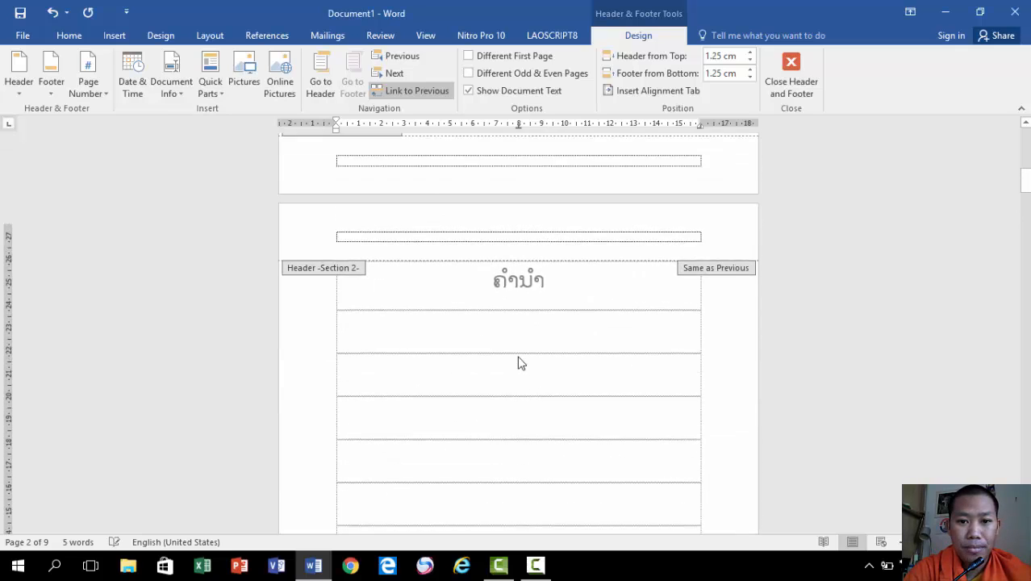
scroll(517, 226, "down", 5)
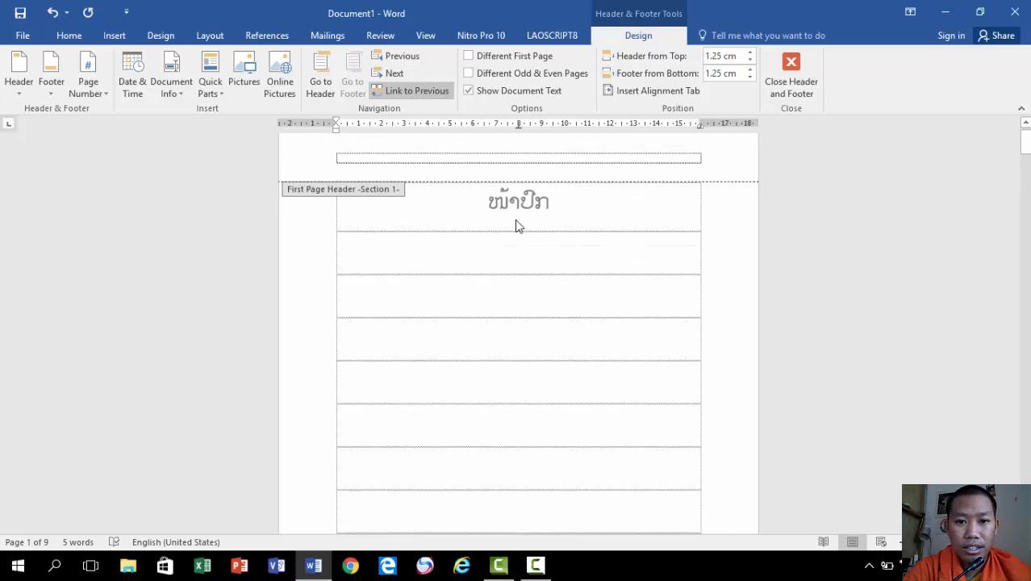
scroll(518, 223, "down", 3)
scroll(518, 266, "up", 3)
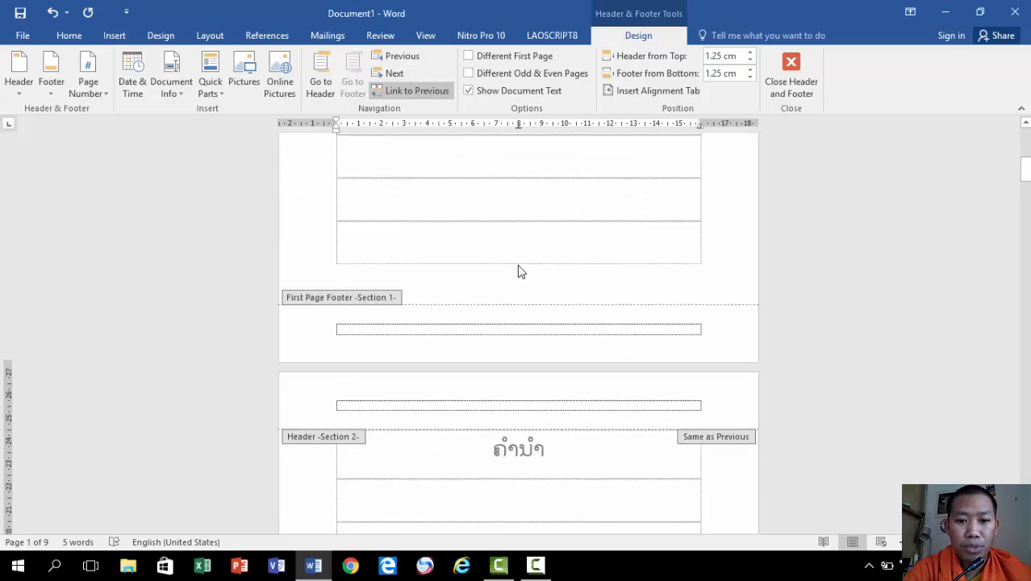
scroll(520, 286, "down", 6)
scroll(520, 295, "down", 3)
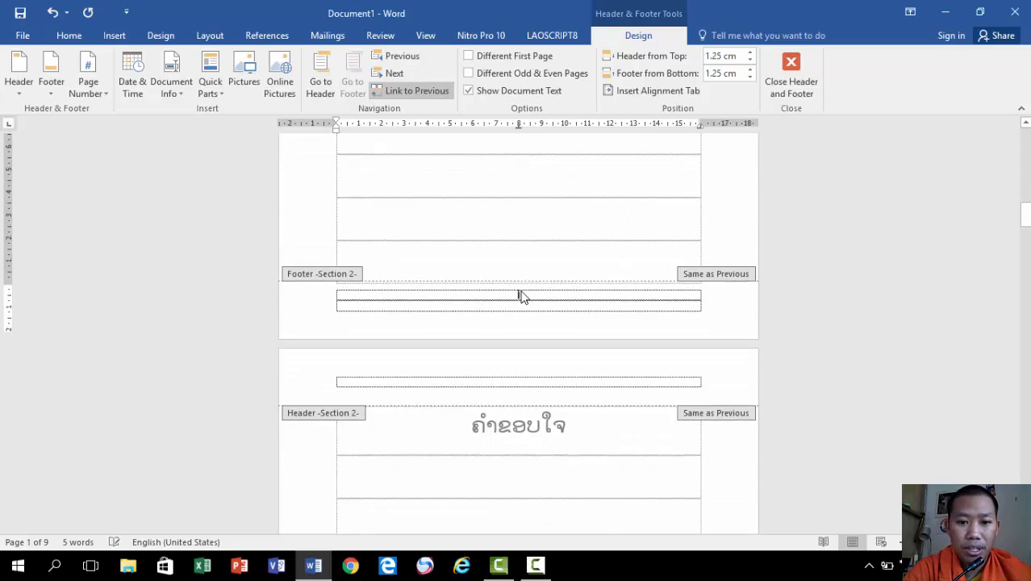
scroll(526, 290, "down", 2)
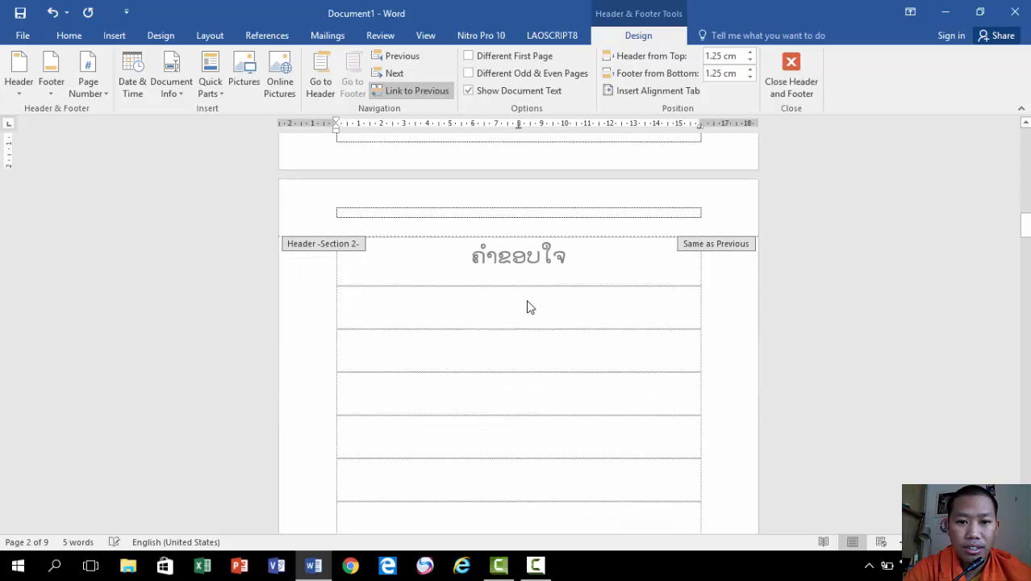
scroll(521, 296, "down", 6)
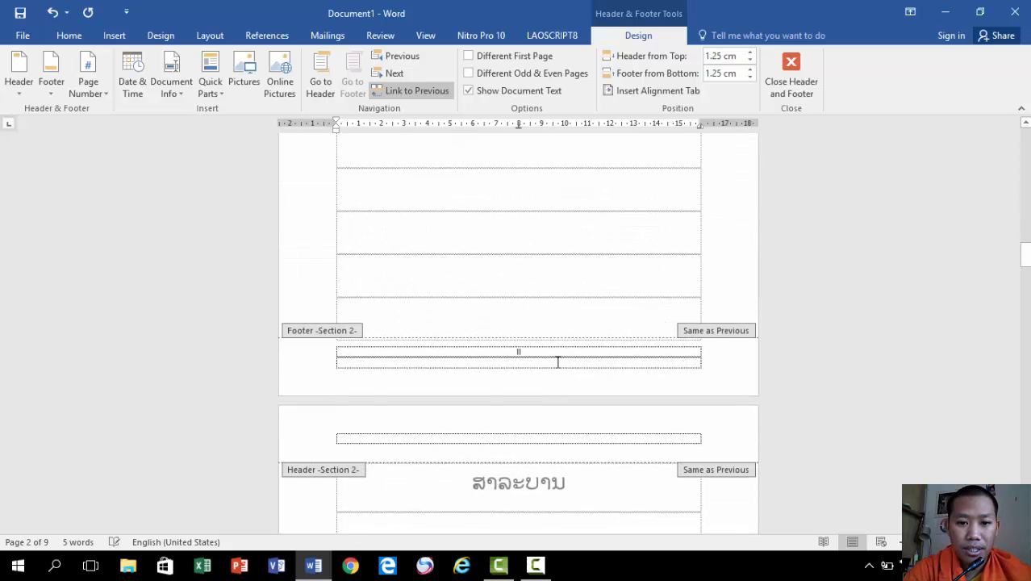
scroll(531, 371, "down", 10)
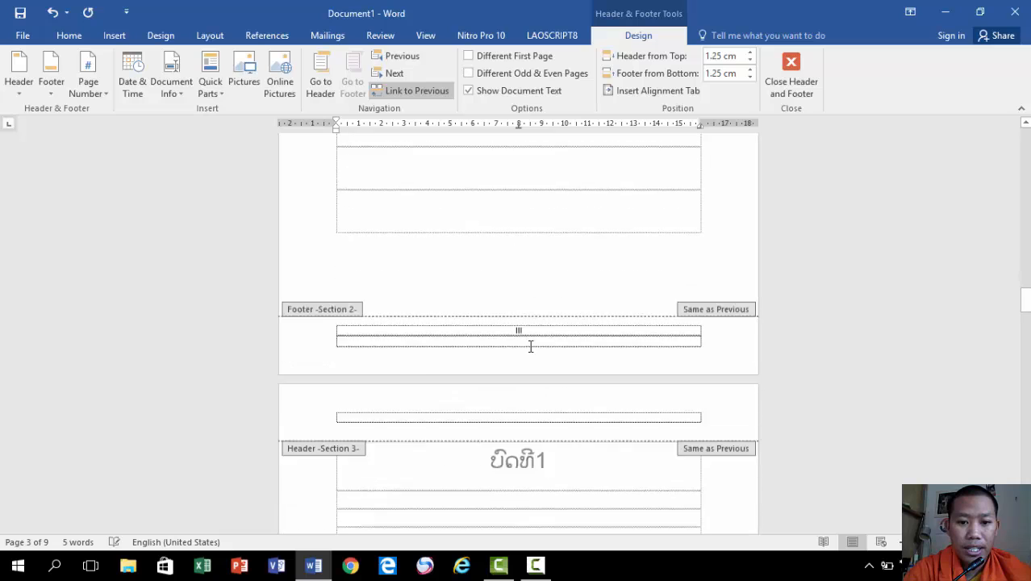
scroll(530, 346, "down", 8)
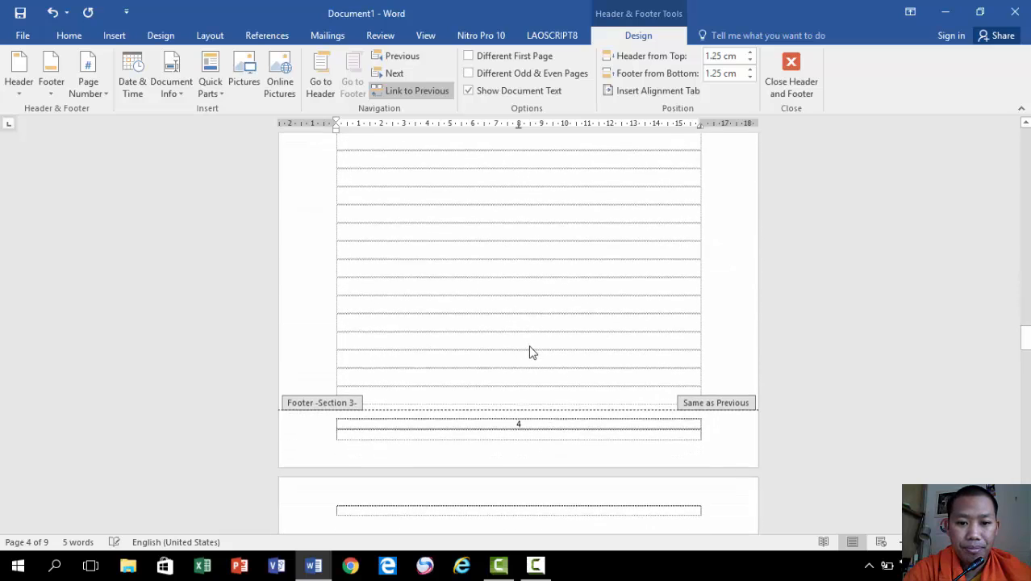
scroll(531, 352, "up", 10)
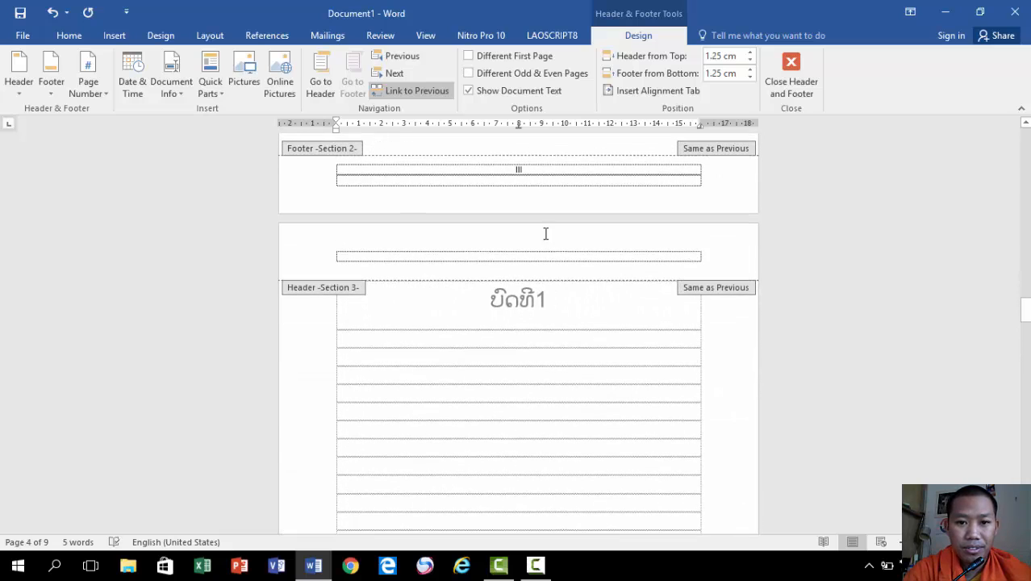
scroll(565, 311, "up", 3)
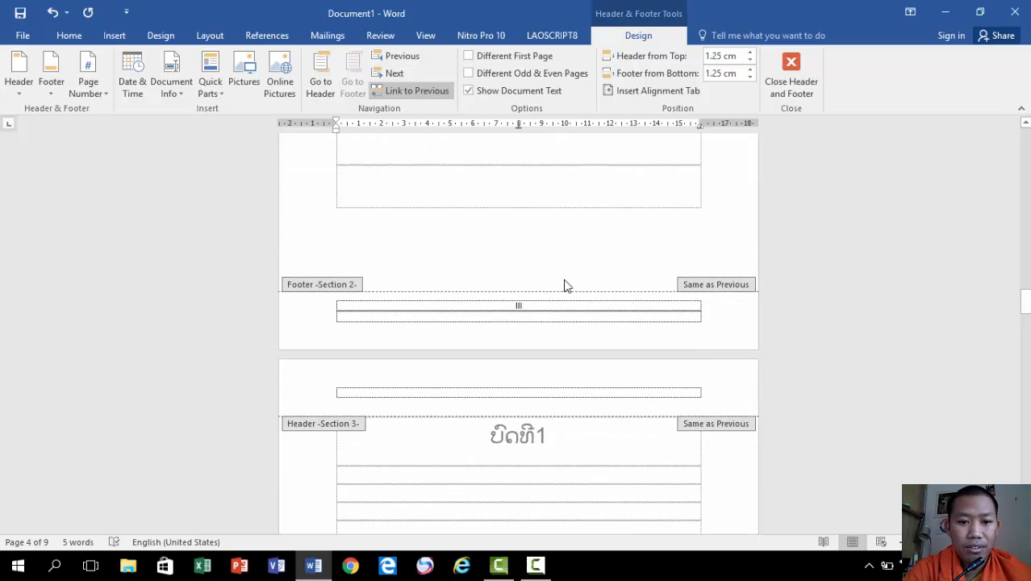
scroll(564, 285, "down", 4)
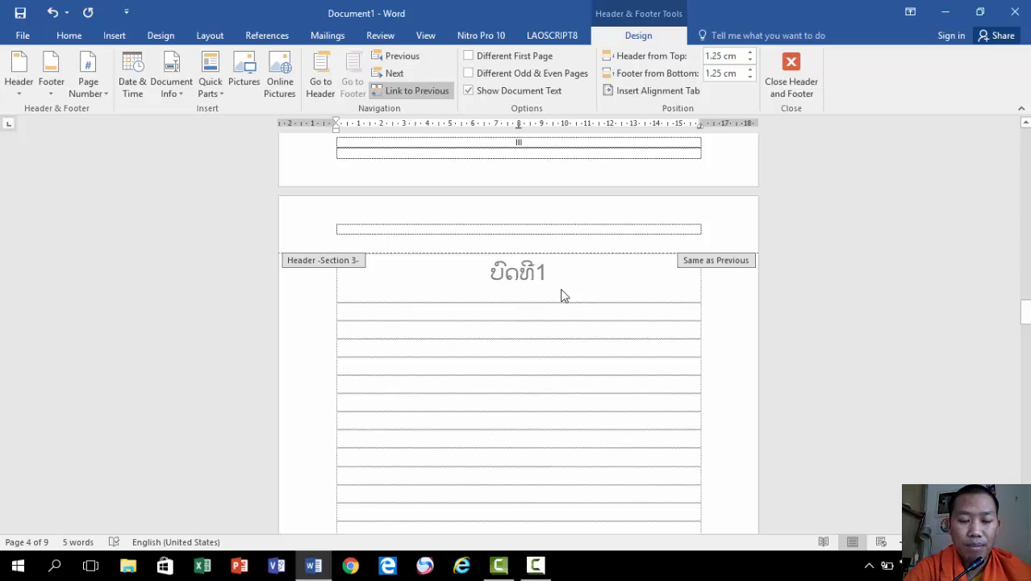
Set the page numbering of section 3, beginning with chapter ບົດທີ1, to start at 1
scroll(509, 282, "down", 5)
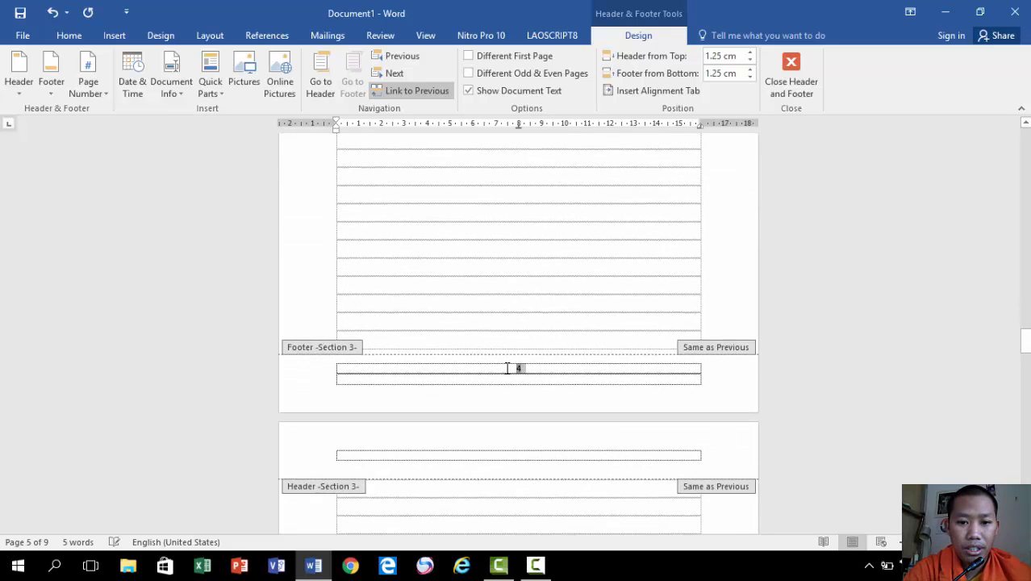
double_click(509, 368)
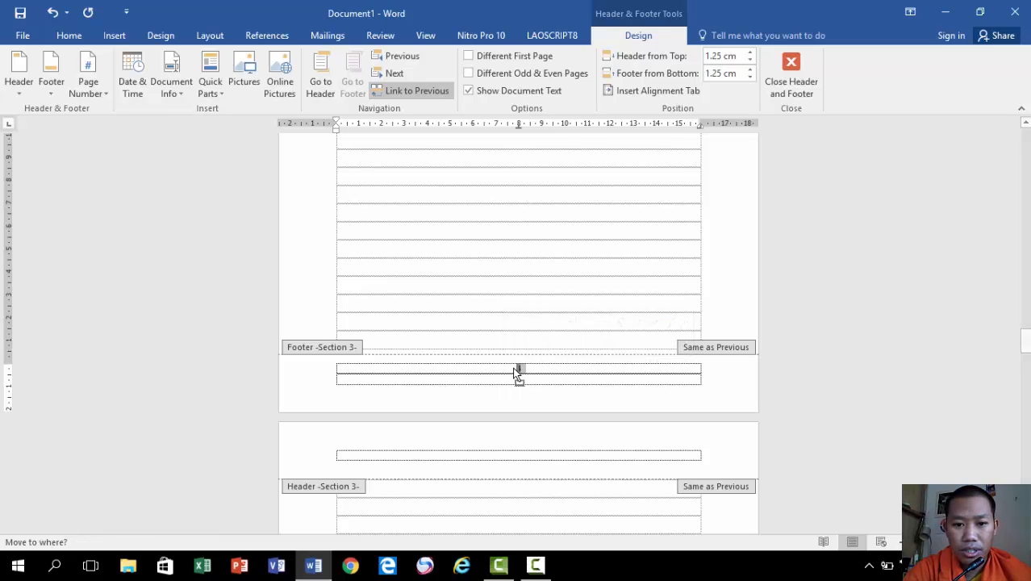
left_click(519, 368)
double_click(516, 369)
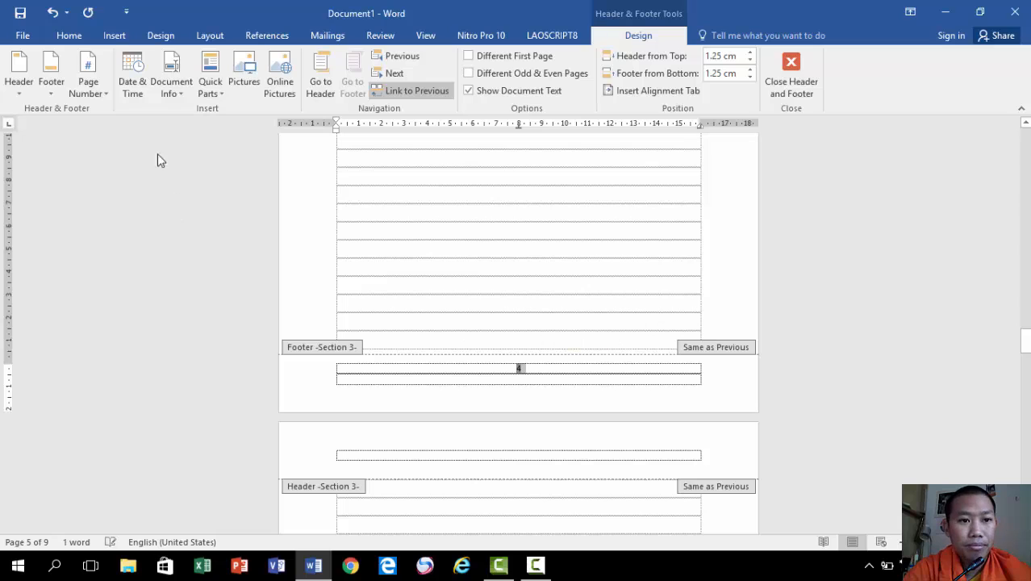
left_click(106, 92)
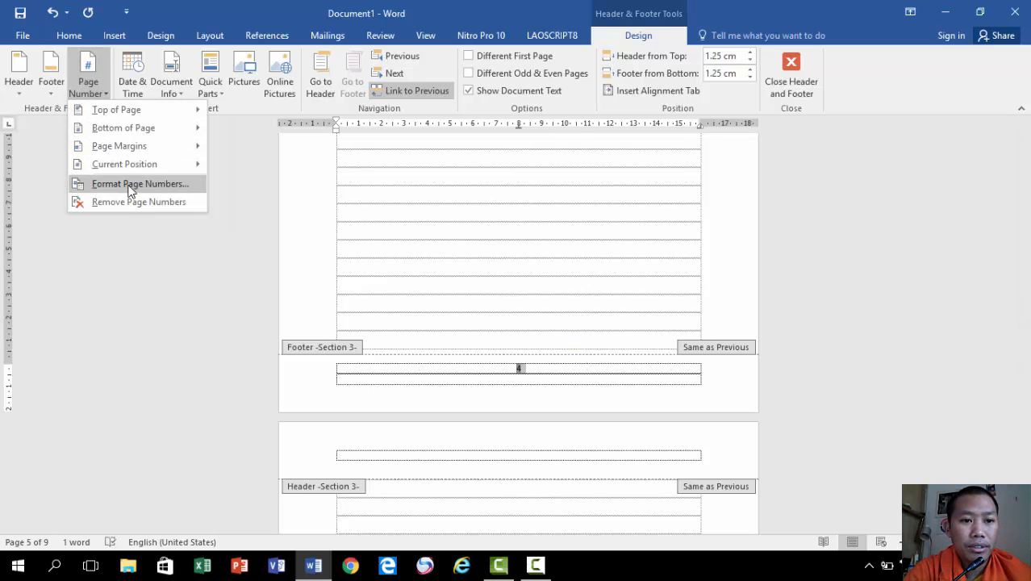
left_click(129, 185)
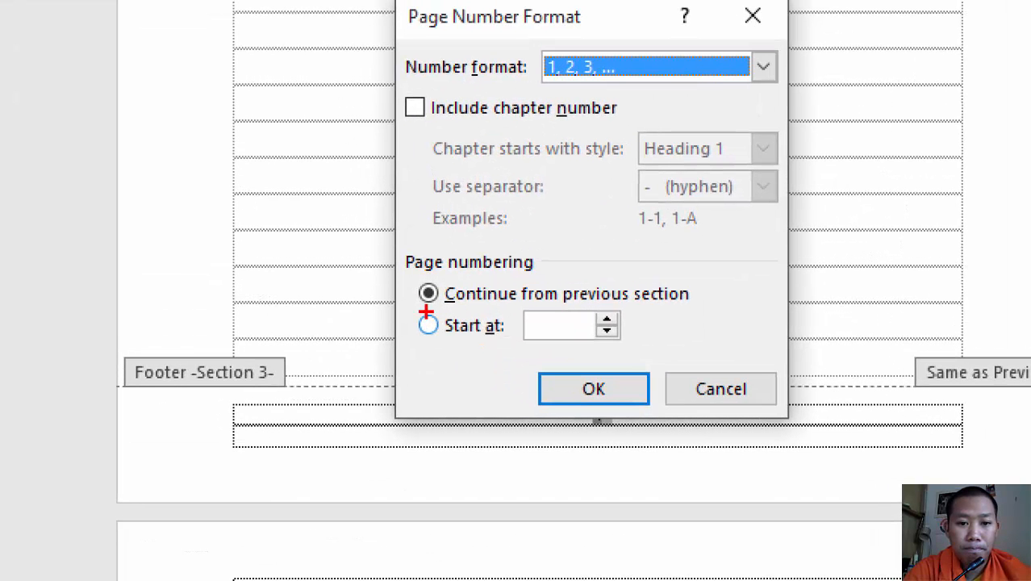
mouse_move(426, 311)
left_mouse_down()
mouse_move(413, 334)
mouse_move(517, 355)
mouse_move(474, 315)
mouse_move(413, 314)
left_mouse_up()
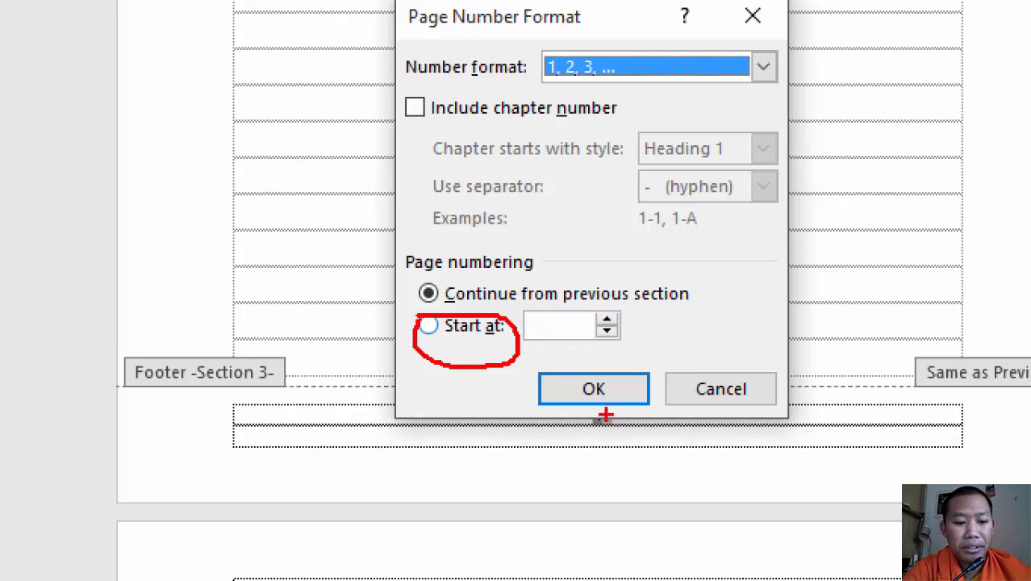
key("Escape")
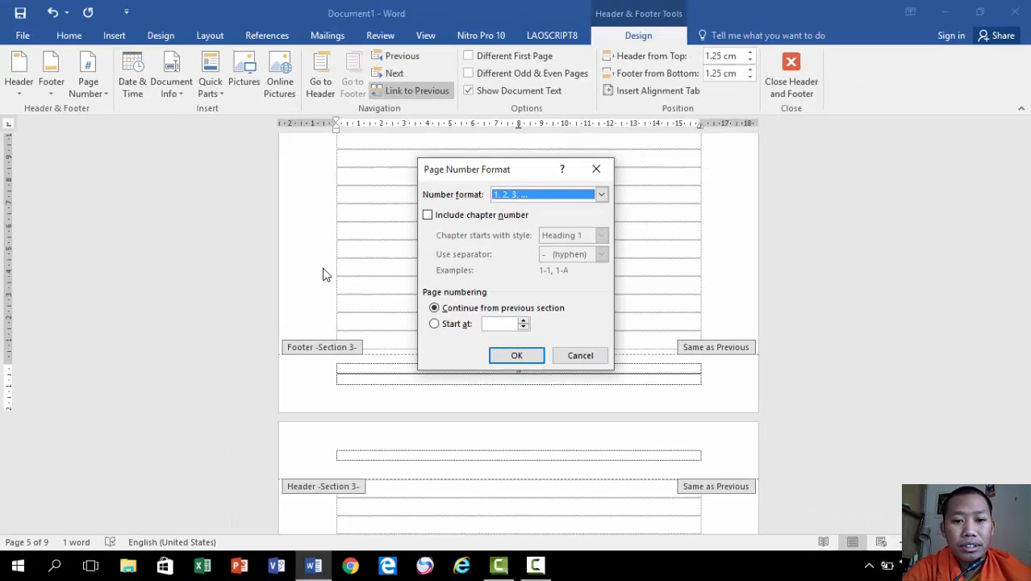
left_click(435, 324)
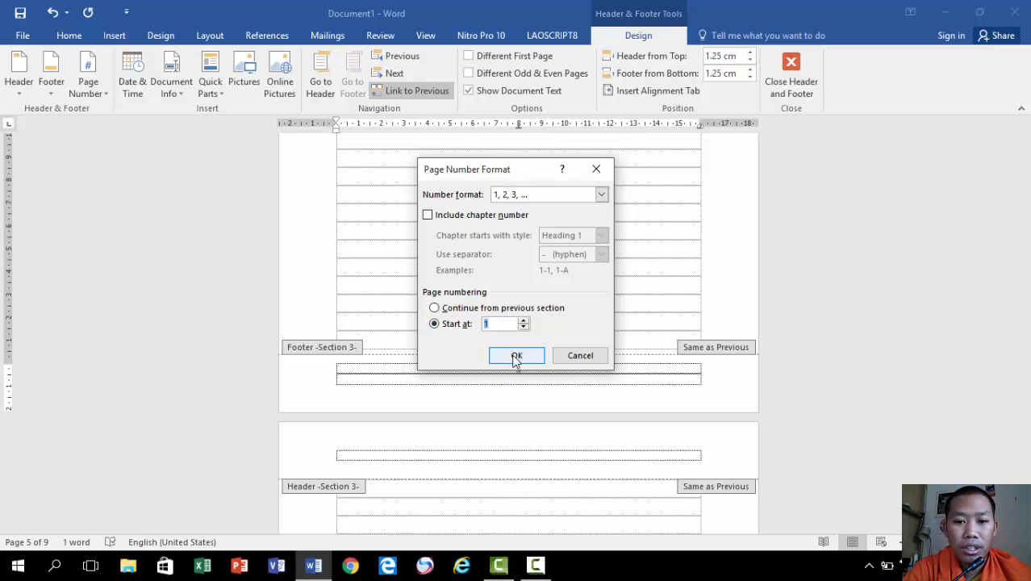
left_click(517, 356)
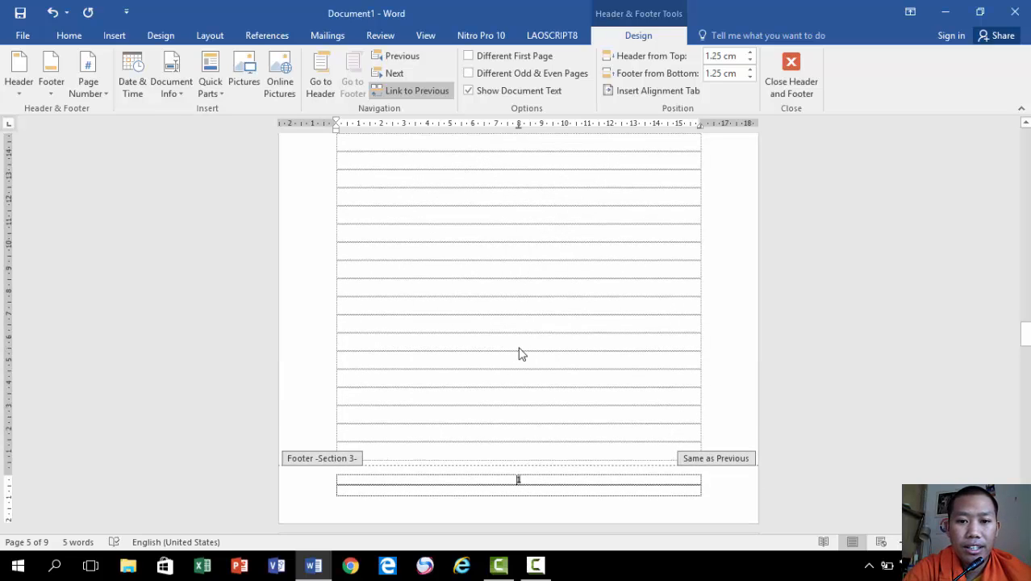
Check the section 3 footers and page numbering from the first chapter page through to the end of the document
scroll(520, 353, "down", 5)
scroll(523, 347, "up", 3)
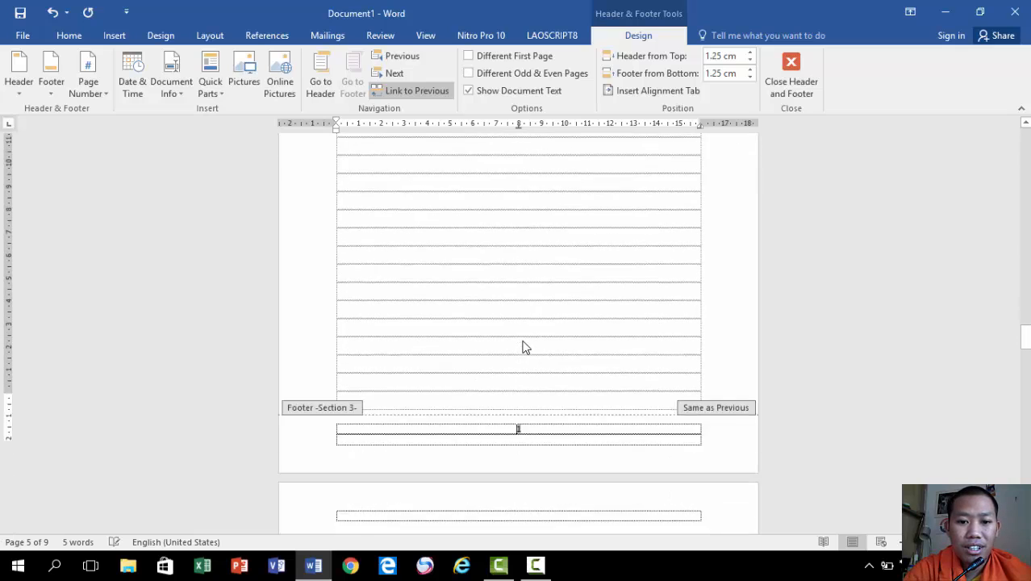
scroll(524, 322, "down", 9)
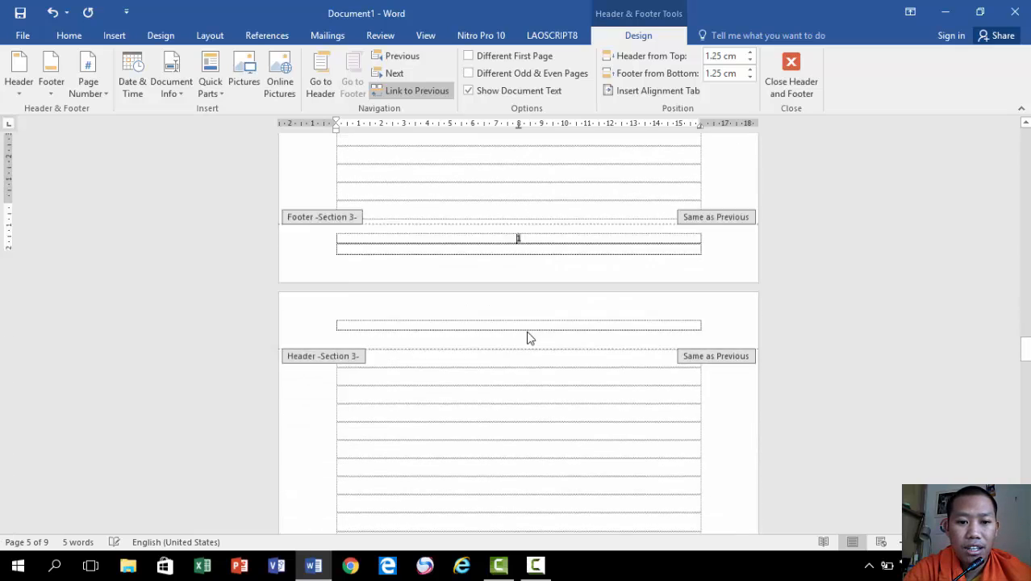
scroll(530, 359, "down", 9)
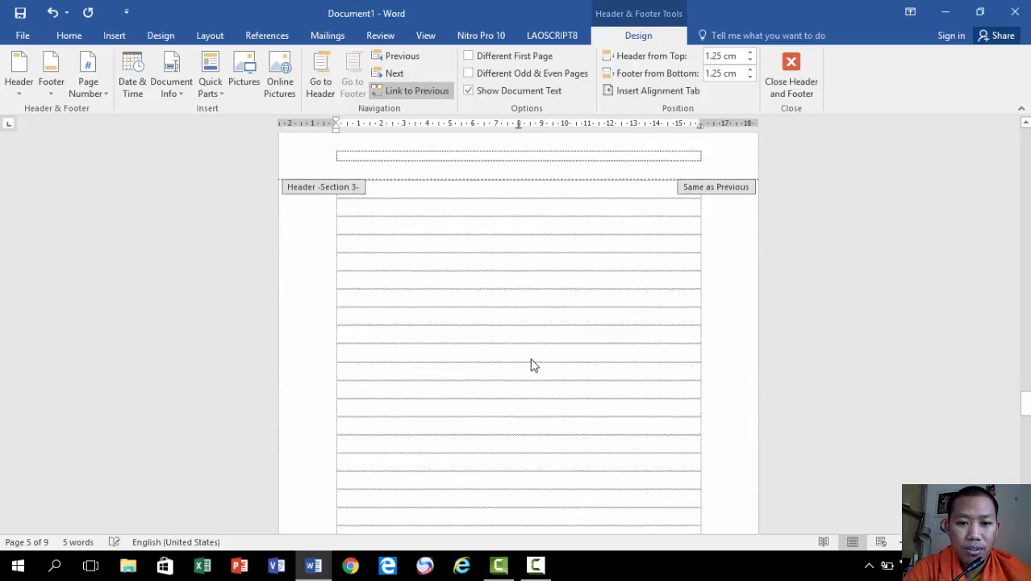
scroll(548, 396, "down", 9)
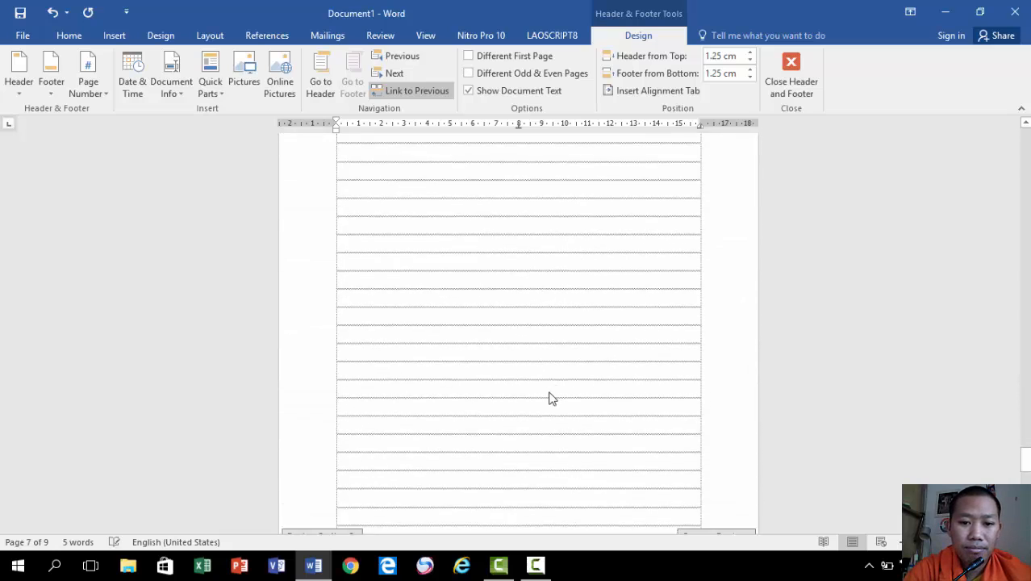
scroll(645, 396, "down", 4)
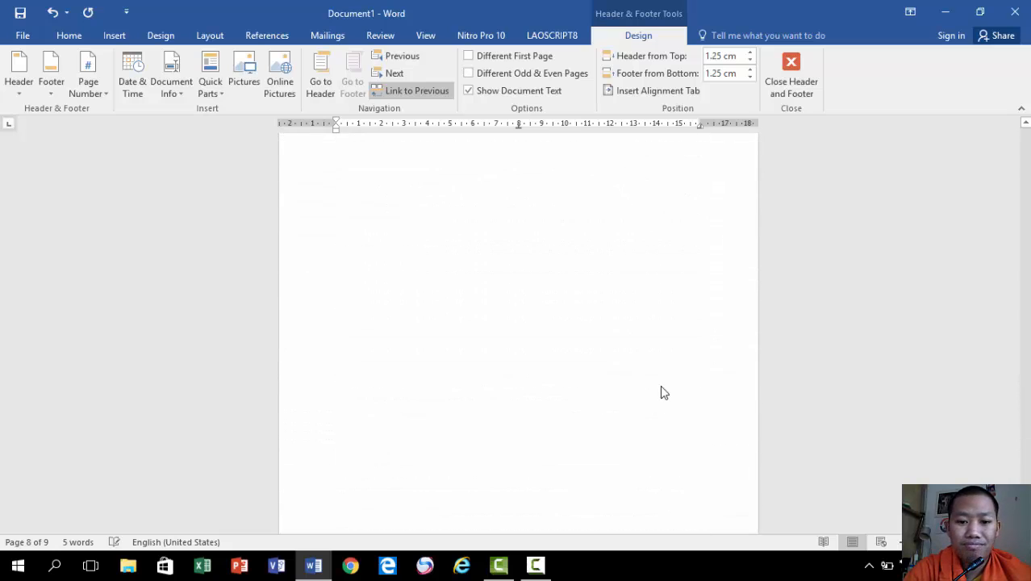
scroll(1005, 387, "down", 5)
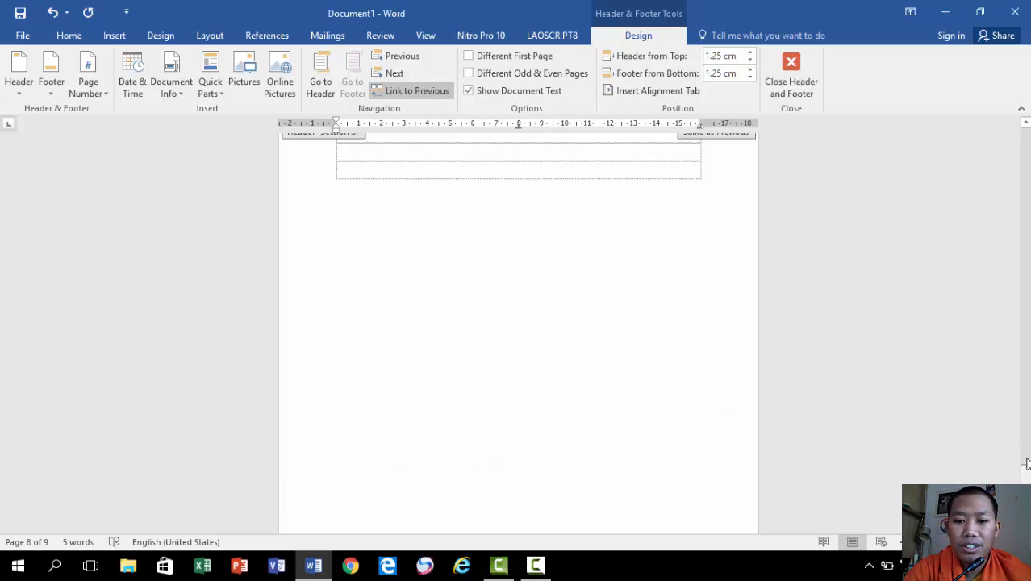
Leave footer editing at the cover page and review the page numbers from the cover through the preface ຄຳນຳ to the acknowledgements ຄຳຂອບໃຈ
left_click_drag(1000, 175, 997, 134)
double_click(553, 310)
scroll(553, 309, "down", 8)
scroll(553, 314, "up", 5)
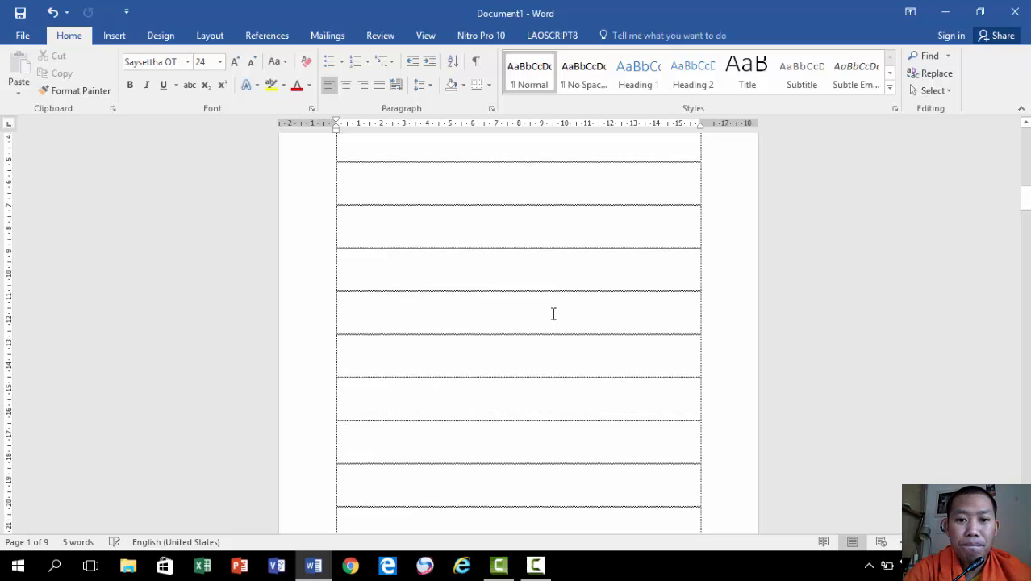
scroll(553, 315, "up", 10)
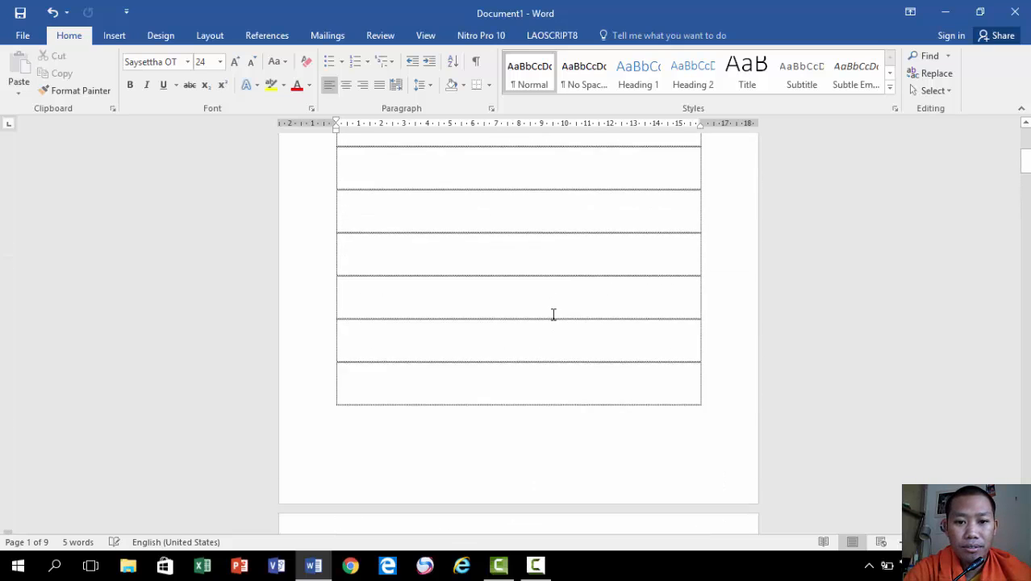
scroll(556, 340, "up", 10)
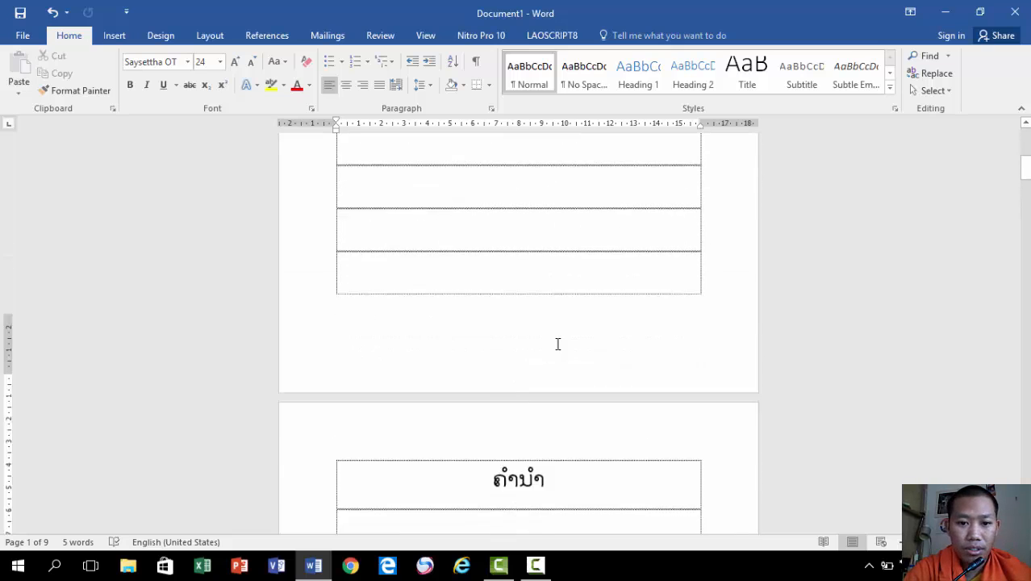
scroll(569, 352, "down", 3)
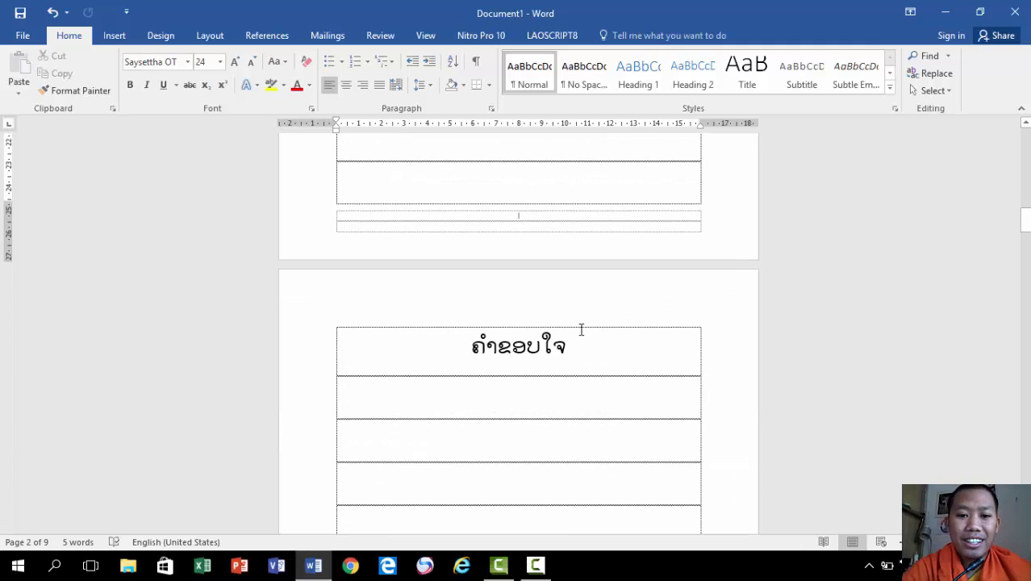
scroll(580, 331, "down", 3)
scroll(581, 335, "up", 6)
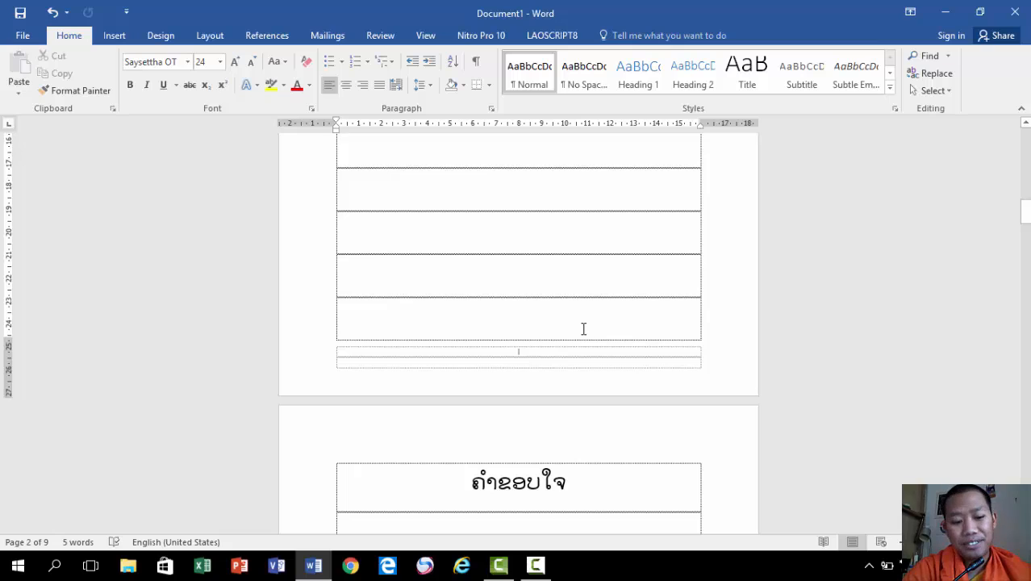